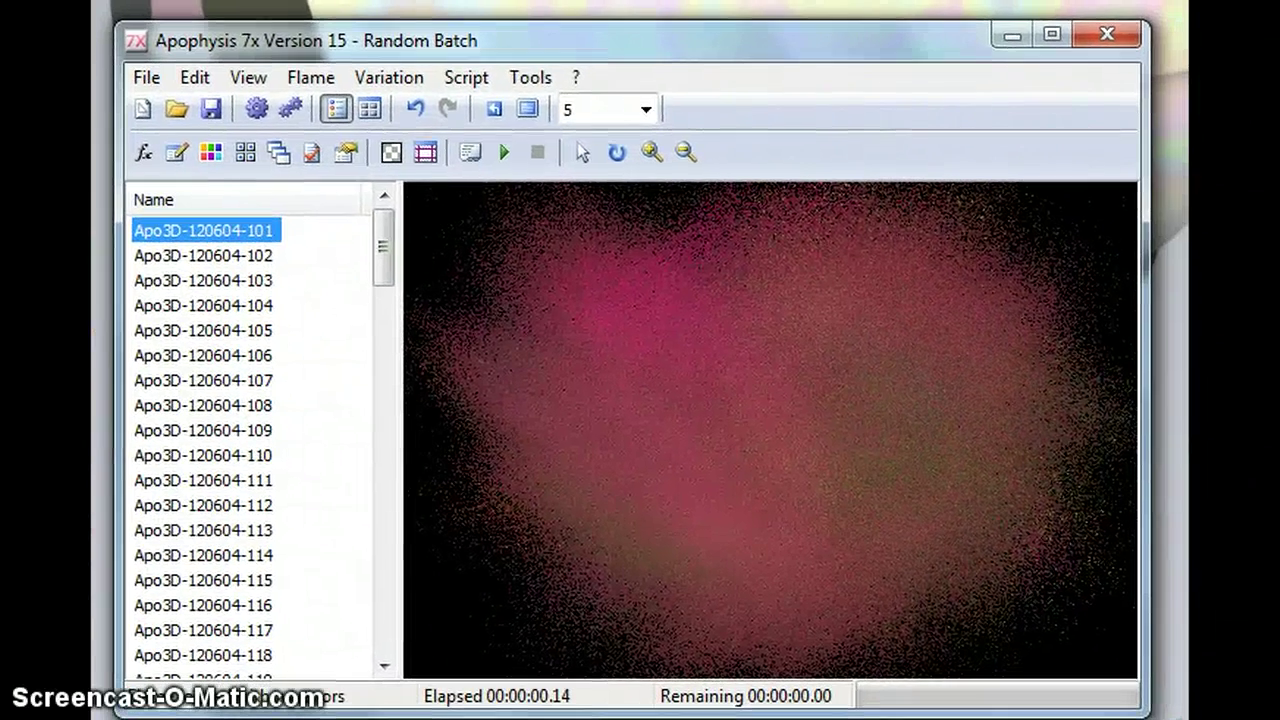
Open the program settings and set random flames to use a random preset gradient
left_click(559, 84)
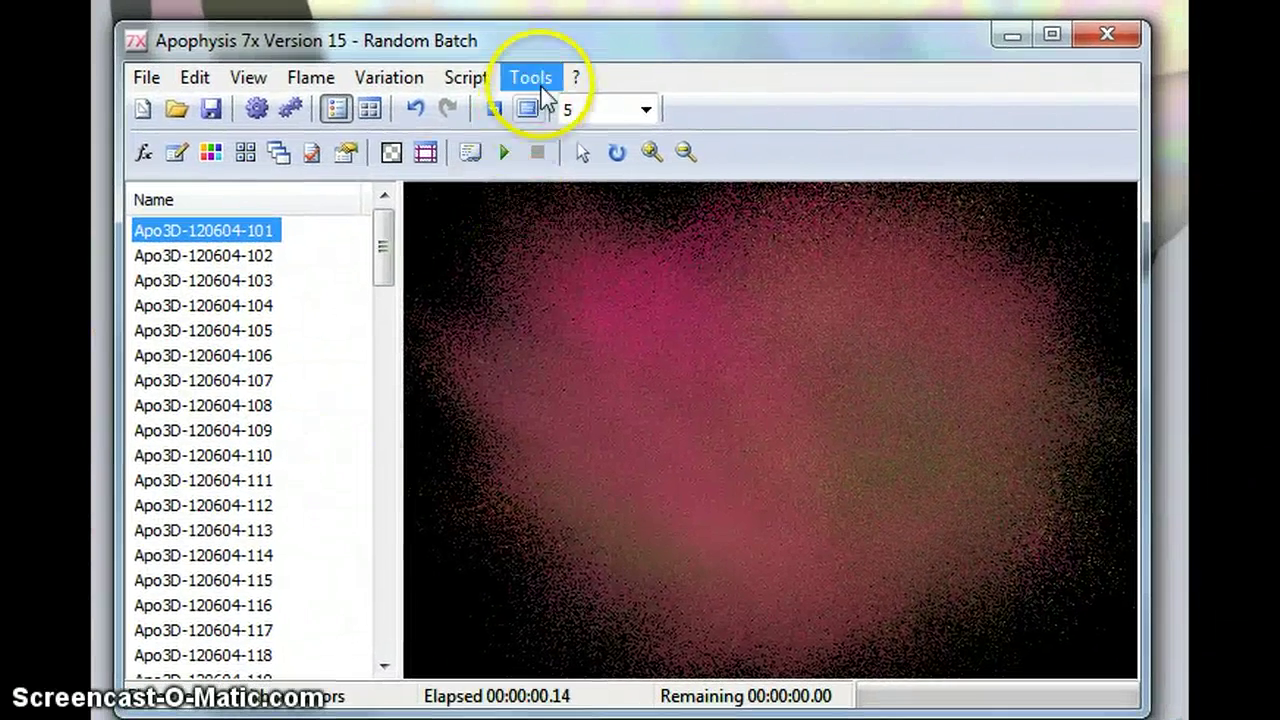
left_click(457, 233)
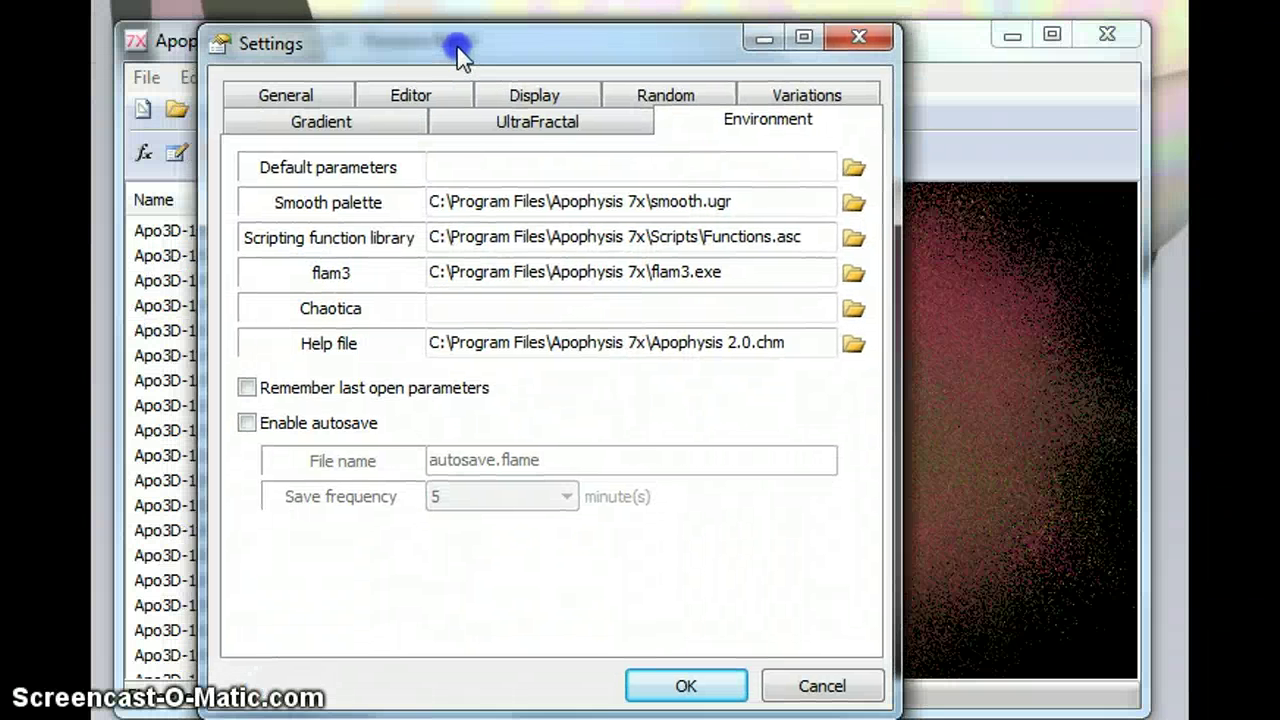
left_click(661, 96)
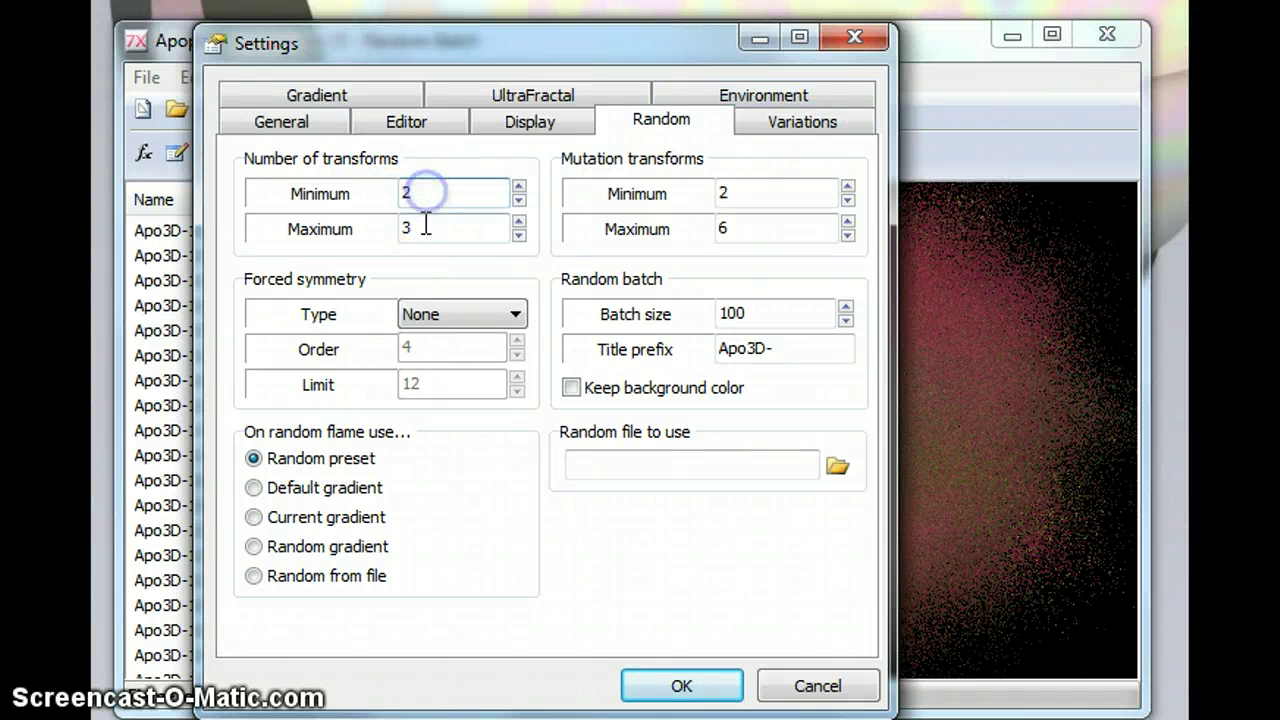
left_click(278, 456)
Clear all variations for random flames, enable only linear3D, and apply the settings
left_click(775, 125)
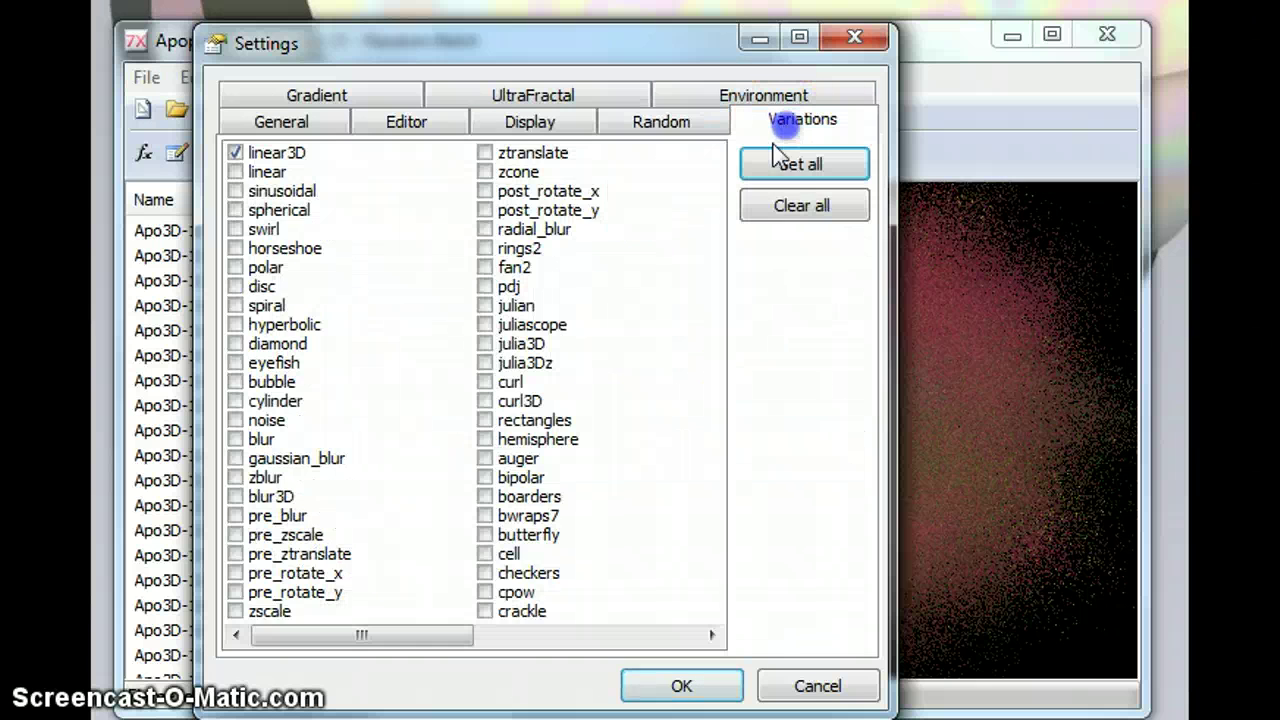
left_click(781, 212)
left_click(235, 152)
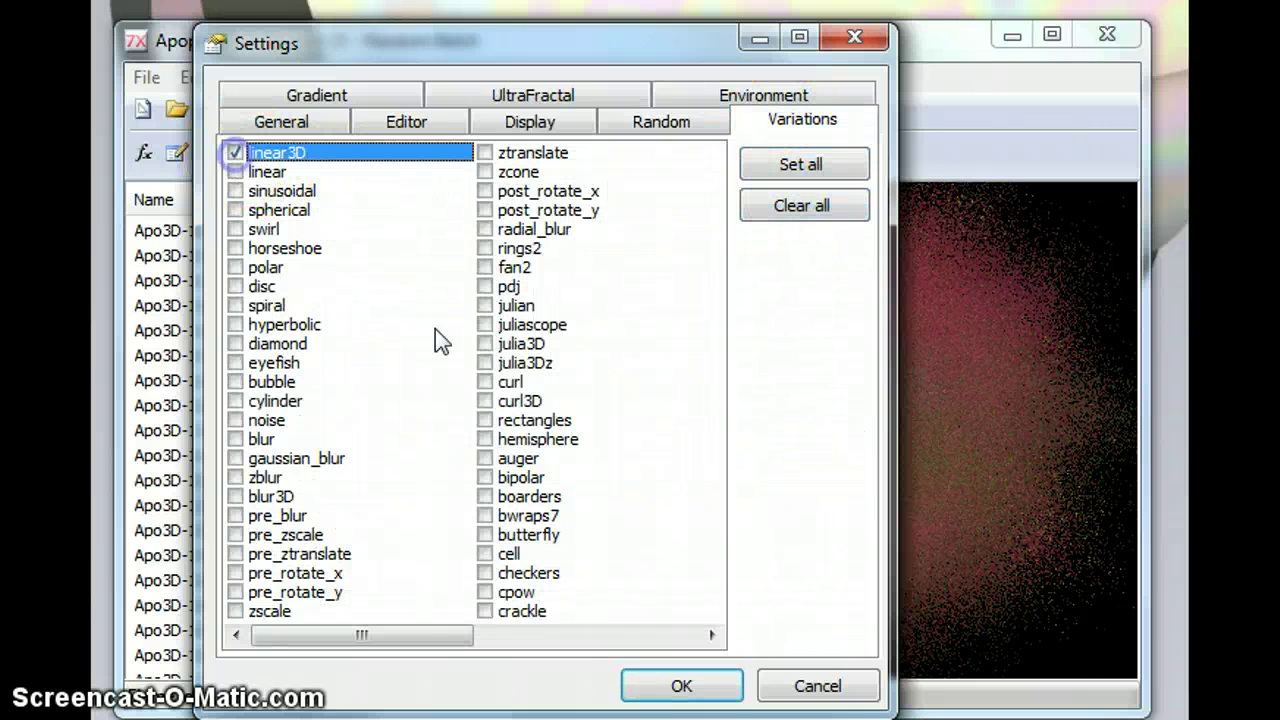
left_click(684, 688)
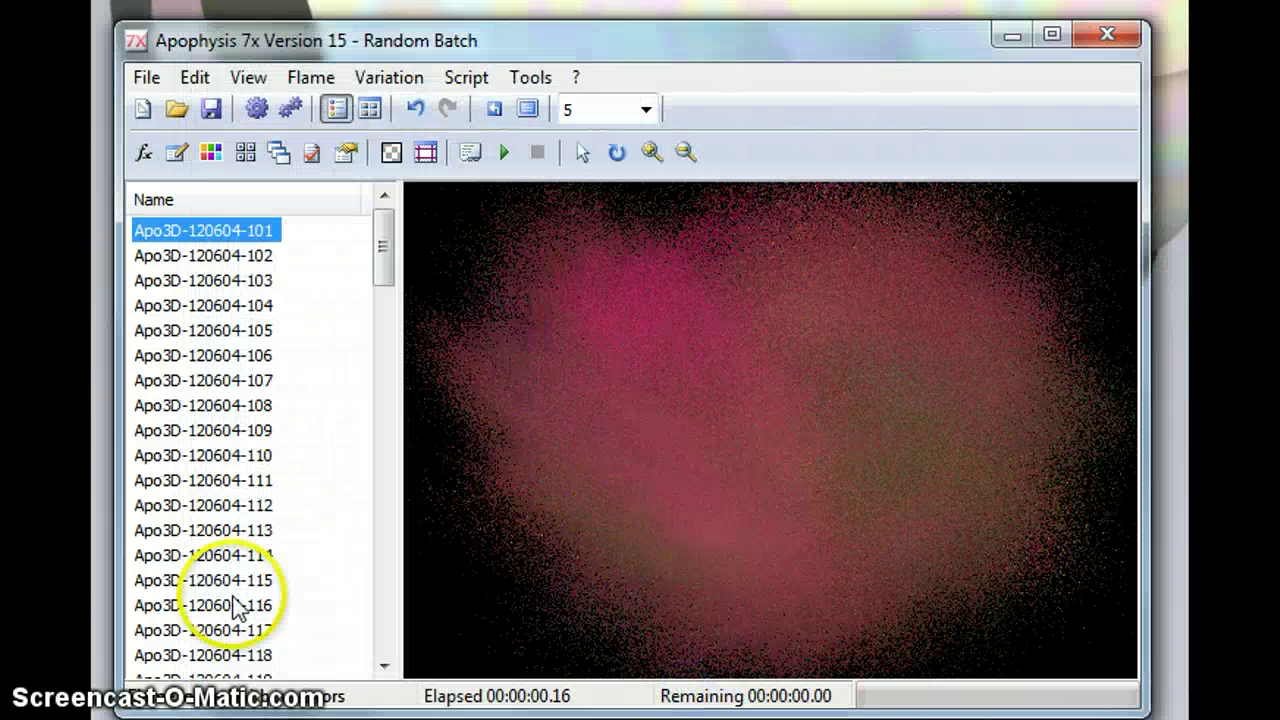
Preview several flames in the random batch, from Apo3D-120604-101 to Apo3D-120604-108, to compare their shapes
left_click(255, 258)
left_click(253, 282)
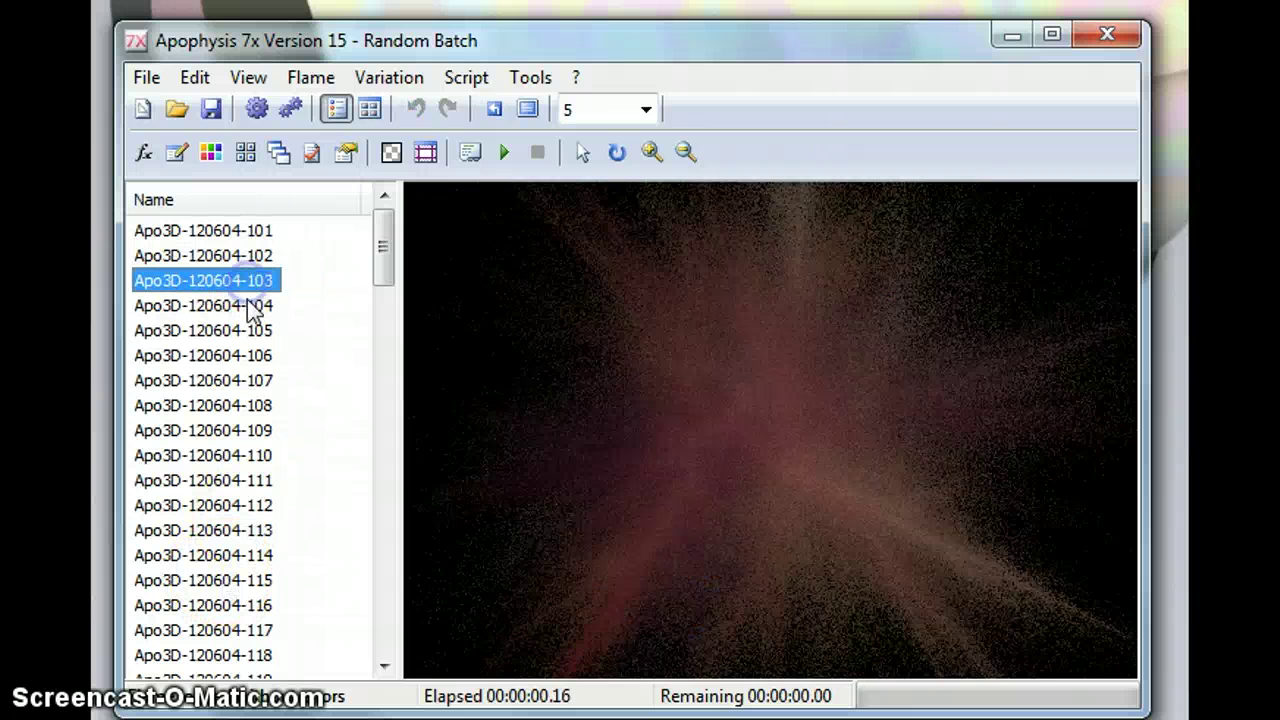
left_click(248, 308)
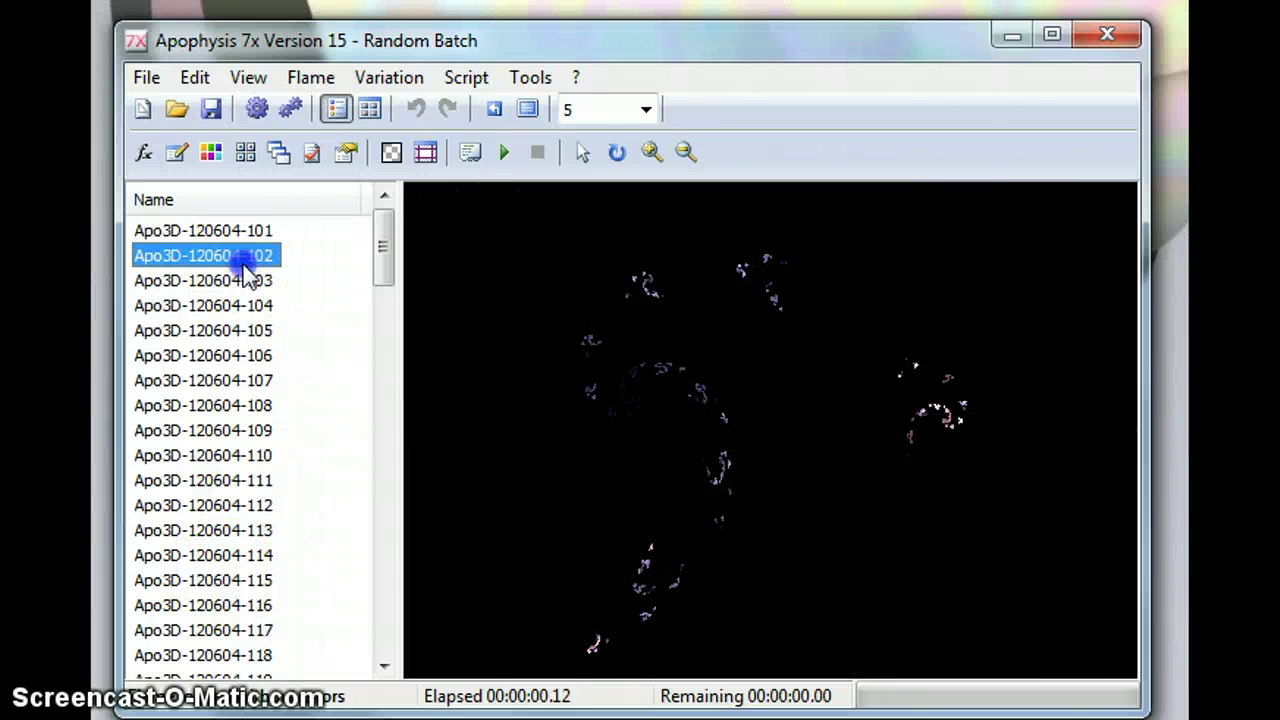
left_click(250, 290)
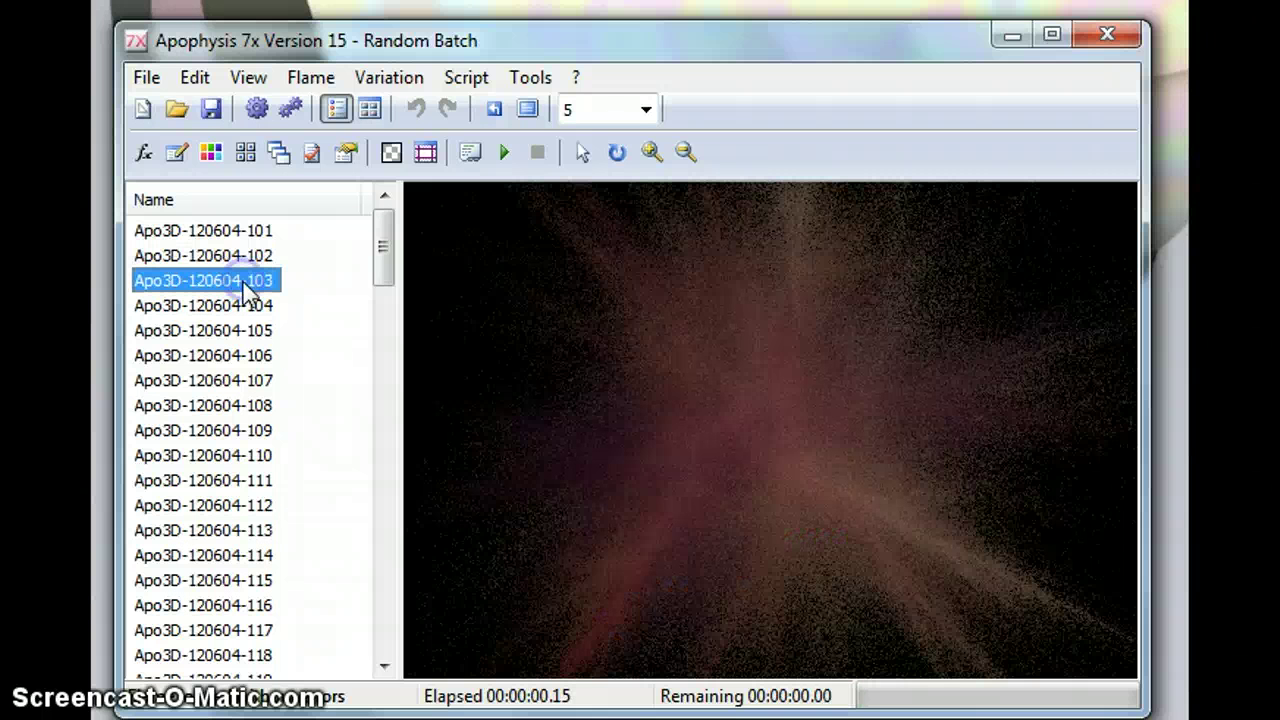
left_click(246, 232)
left_click(258, 405)
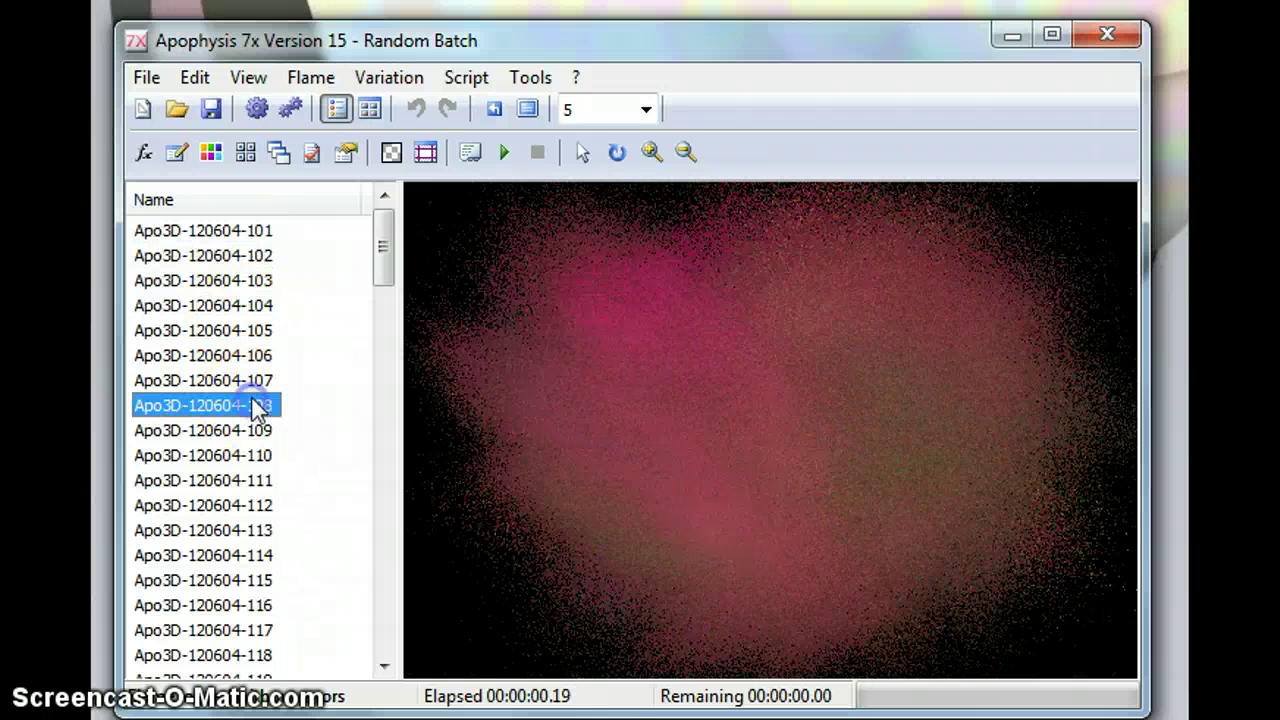
left_click(252, 380)
left_click(254, 355)
left_click(256, 332)
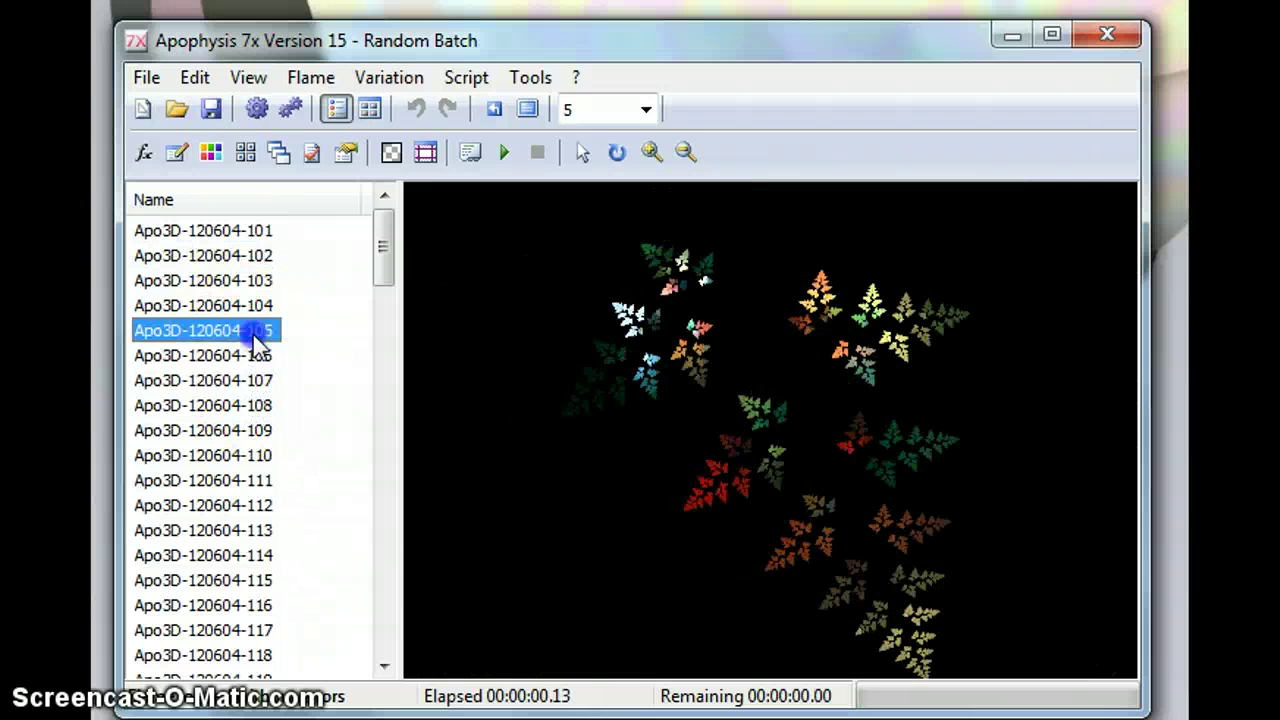
Load flame Apo3D-120604-103 in the transform editor and delete the green transform 3
left_click(256, 282)
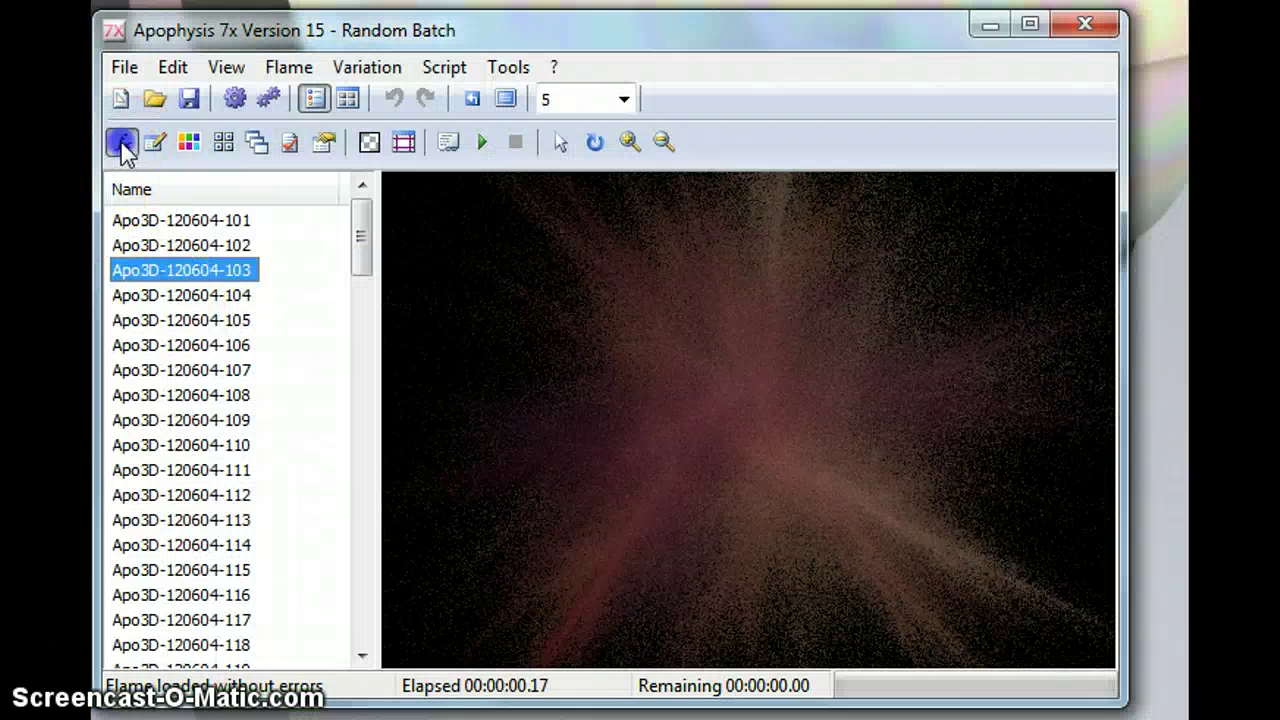
left_click(122, 144)
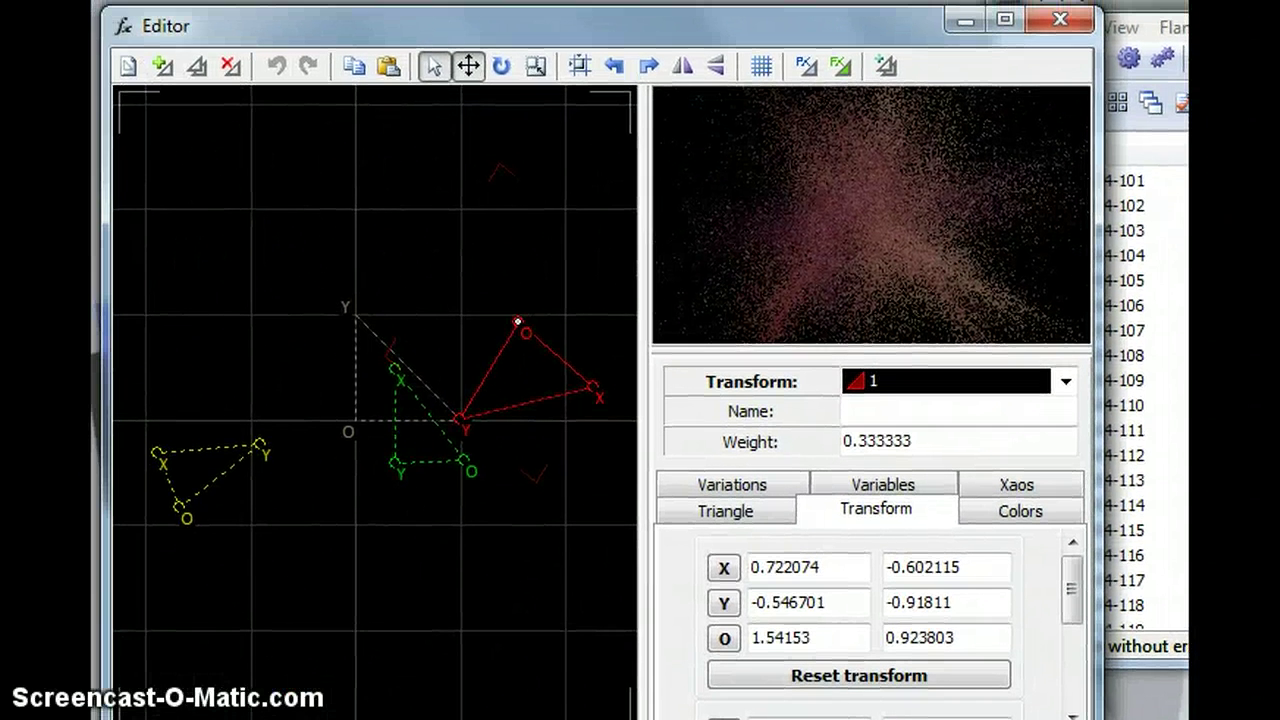
left_click(418, 433)
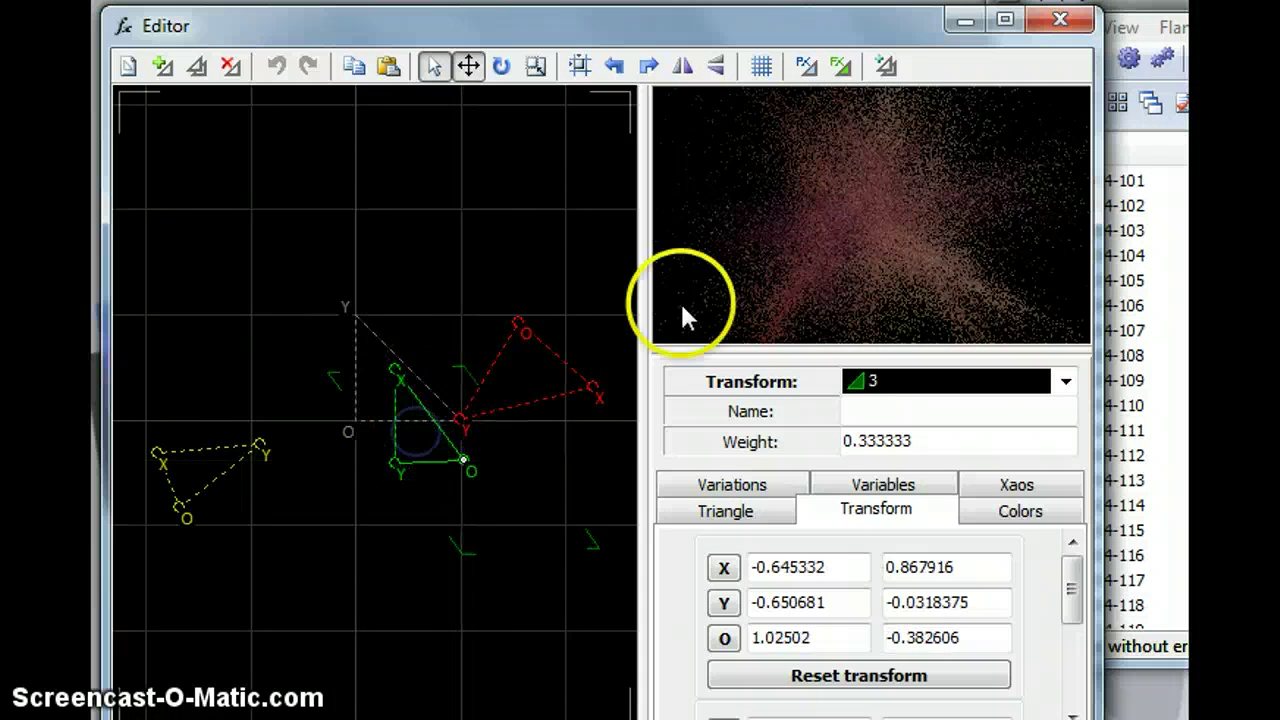
key("Delete")
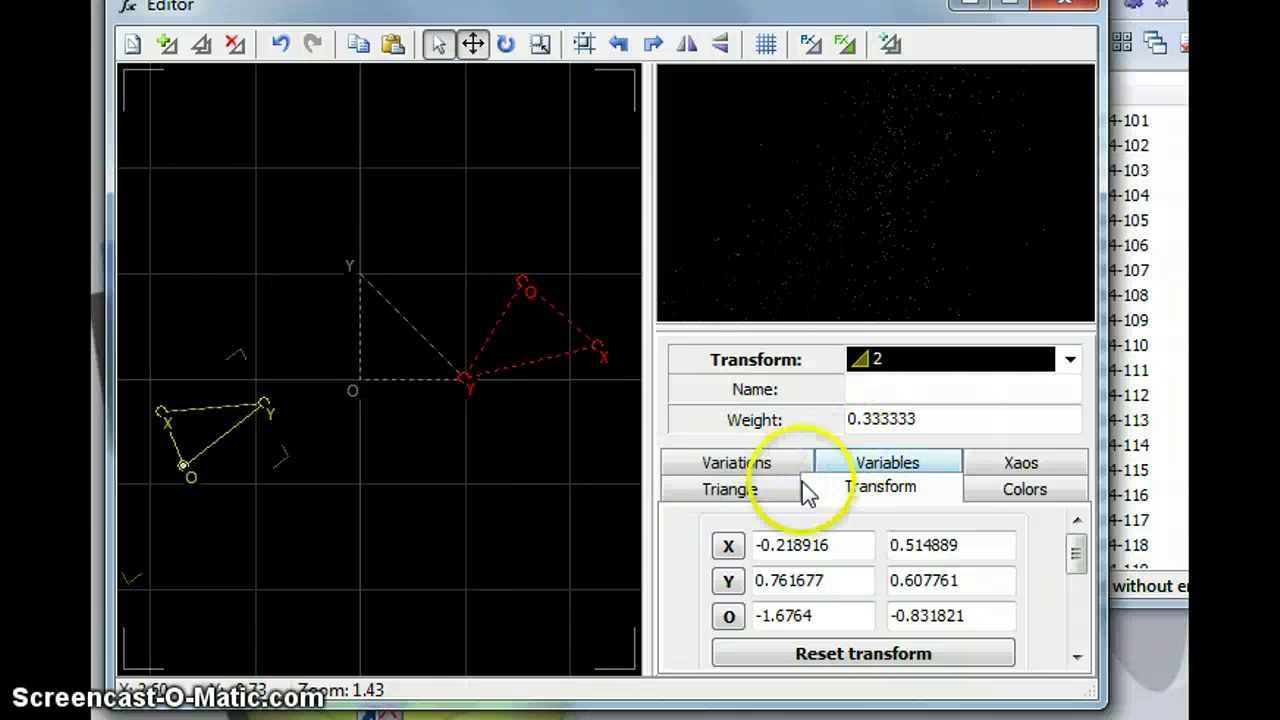
Reset transform 1, then move its triangle to about (0.88, -0.06) and shrink it to about 0.8
left_click(526, 320)
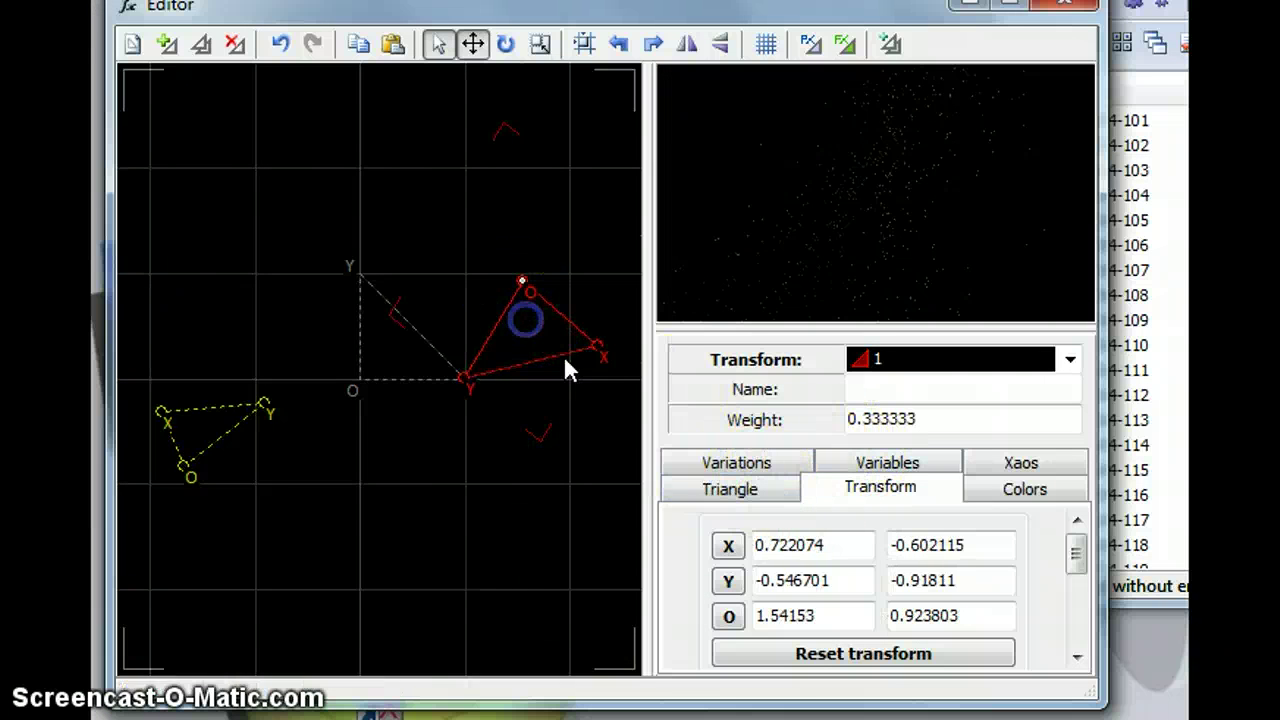
left_click(885, 503)
left_click(863, 660)
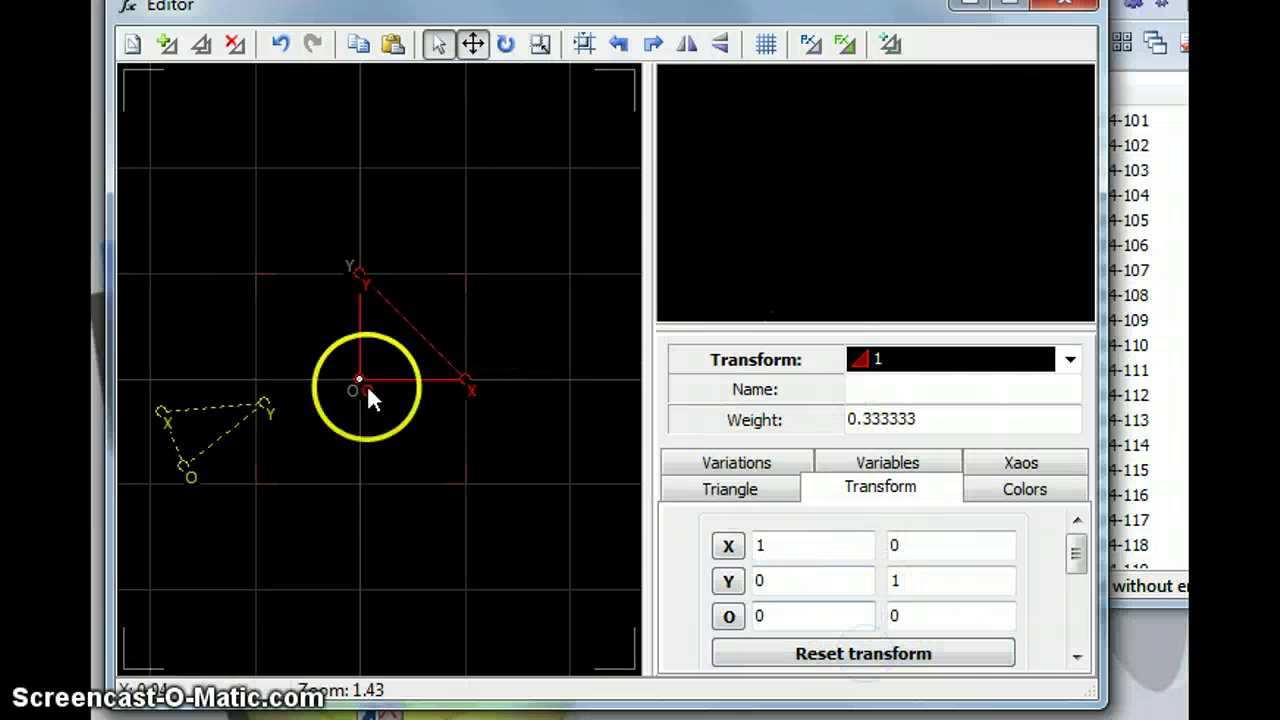
left_click_drag(409, 332, 512, 383)
Reset transform 2, then place its origin at about (-1.55, -0.81) with its X axis scaled and rotated to about (0.36, 0.61)
left_click(290, 392)
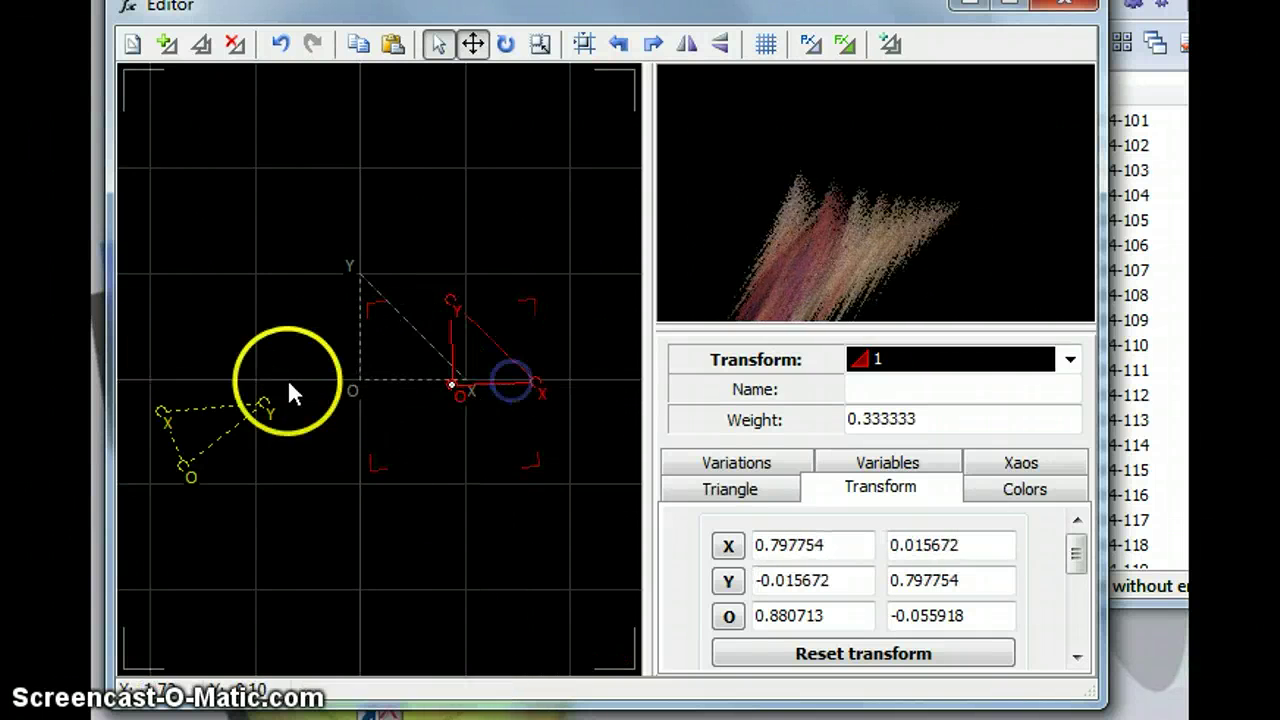
left_click(789, 655)
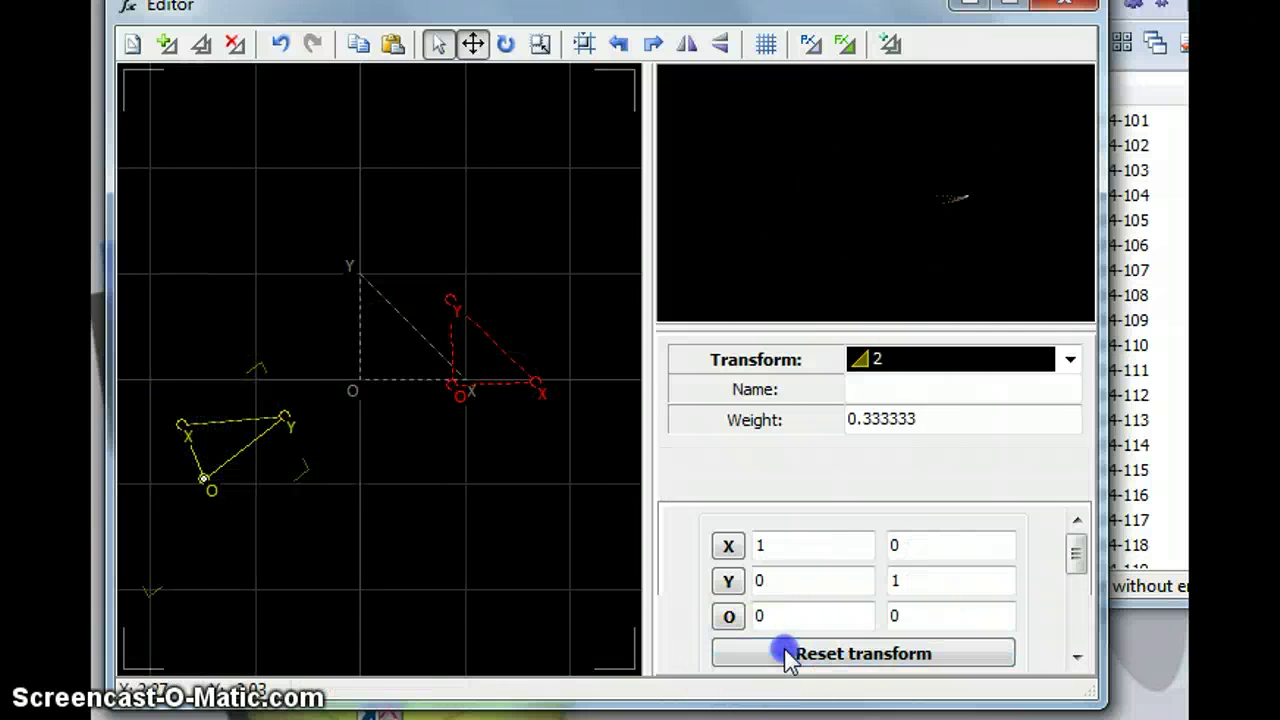
left_click(420, 344)
left_click_drag(425, 337, 245, 380)
left_click(204, 407)
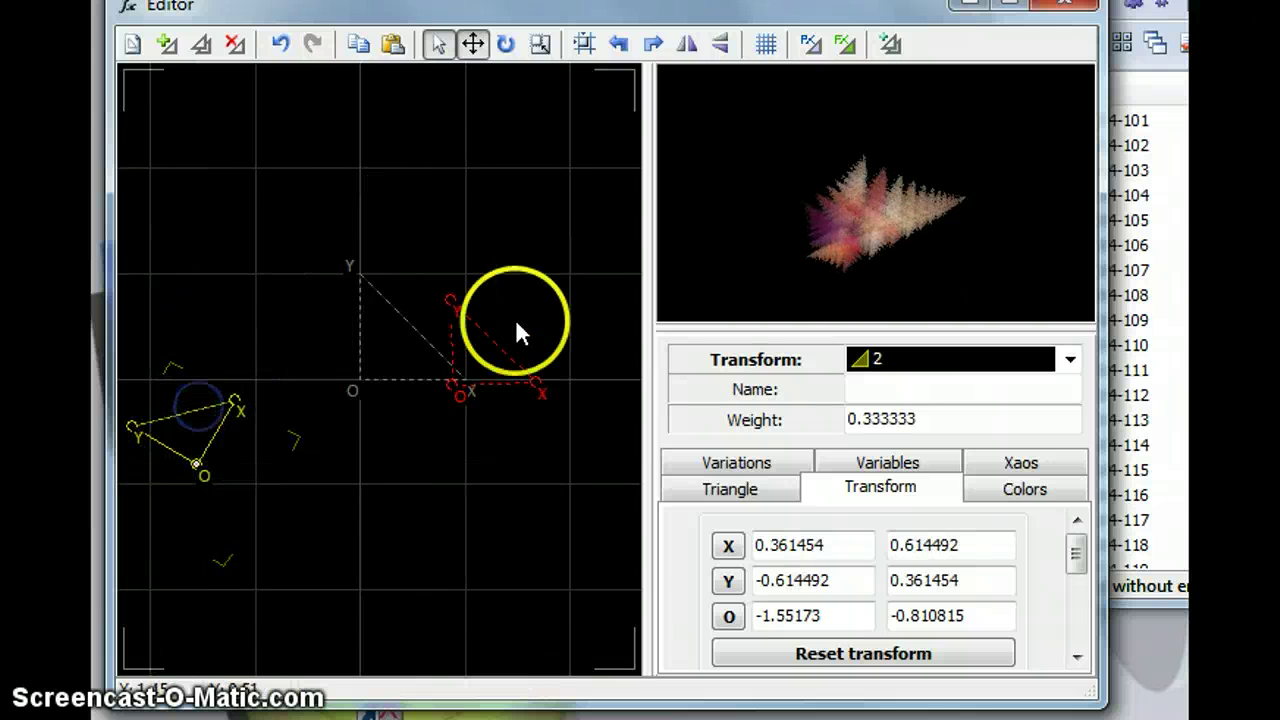
Move transform 1's origin to about (0.62, -0.05) and stretch its X axis to about (0.97, 0.11)
mouse_move(497, 343)
left_mouse_down()
mouse_move(491, 354)
mouse_move(506, 349)
mouse_move(497, 344)
left_mouse_up()
mouse_move(451, 386)
left_mouse_down()
mouse_move(440, 357)
mouse_move(426, 383)
left_mouse_up()
left_click(512, 386)
left_click_drag(512, 386, 500, 363)
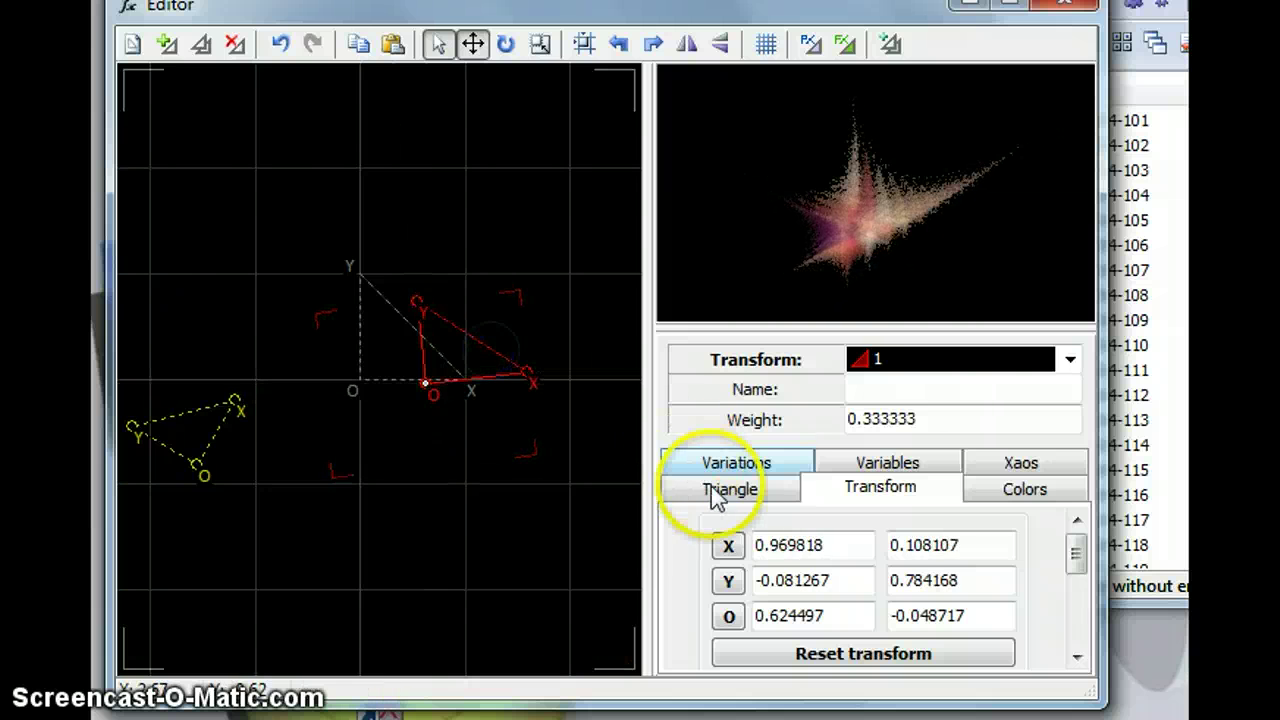
Try spherical variation values of 0.01 and 0.1 on transform 1
left_click(865, 466)
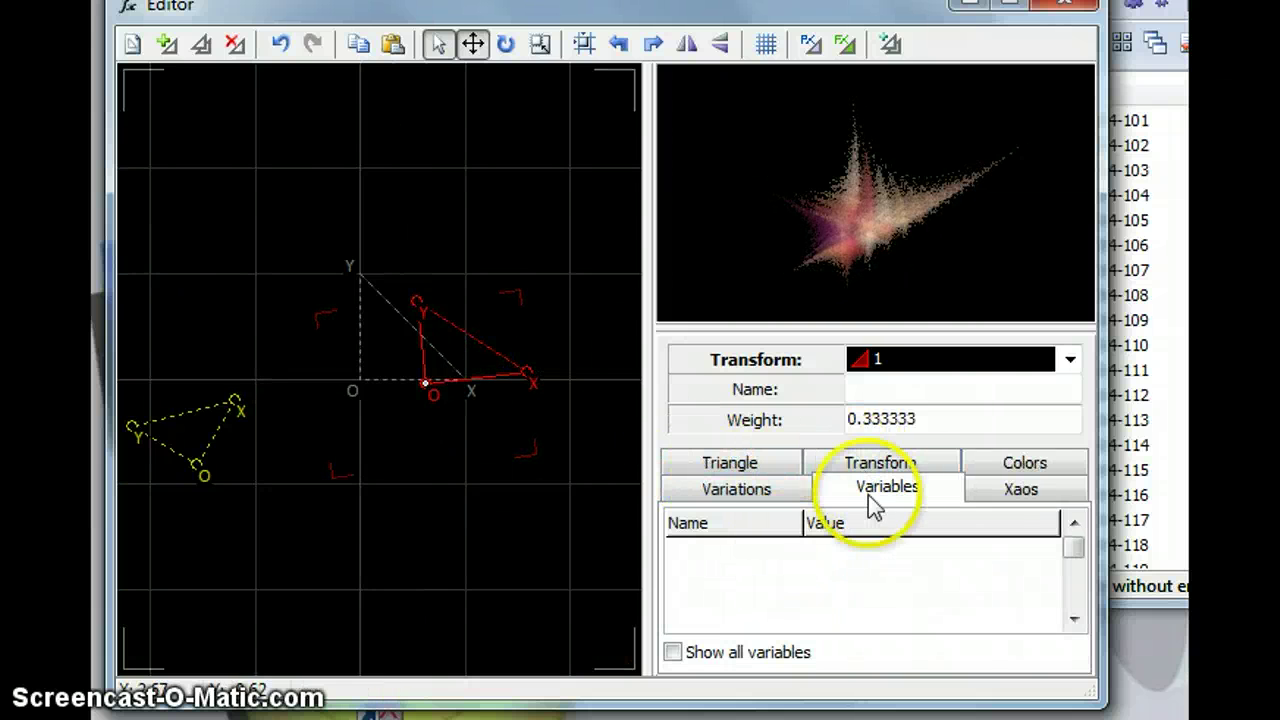
left_click(767, 489)
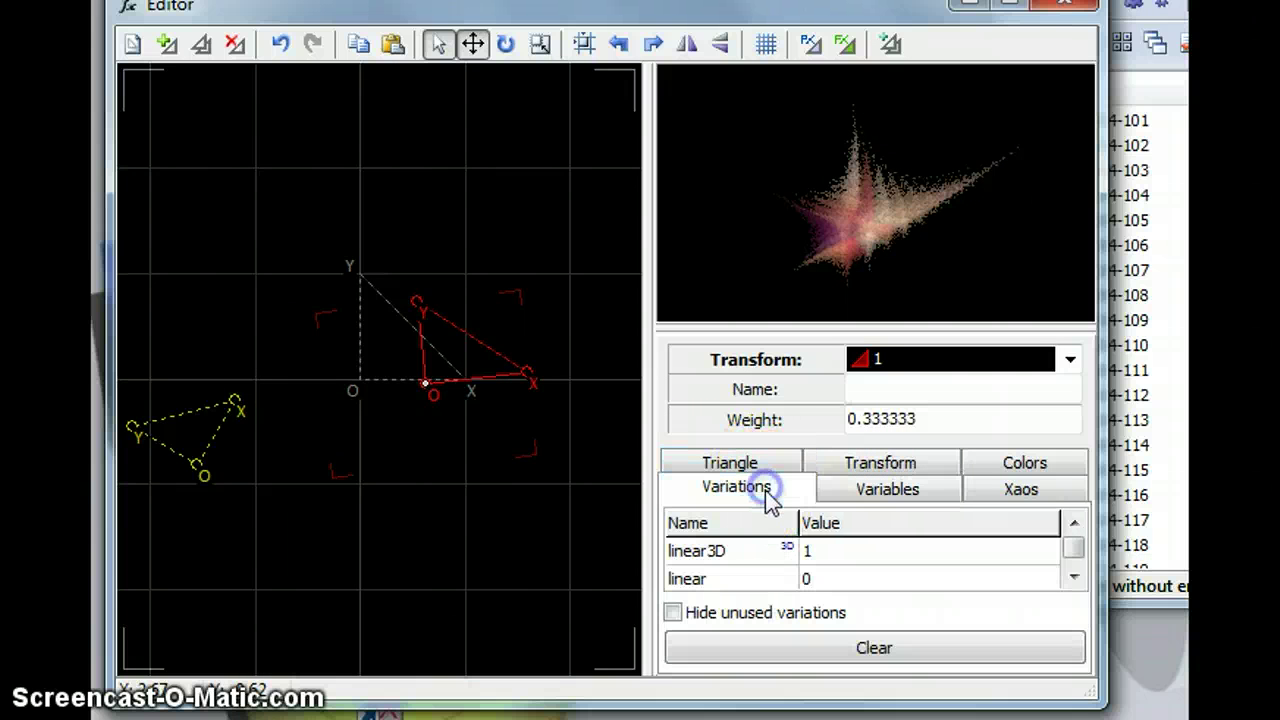
left_click(1073, 580)
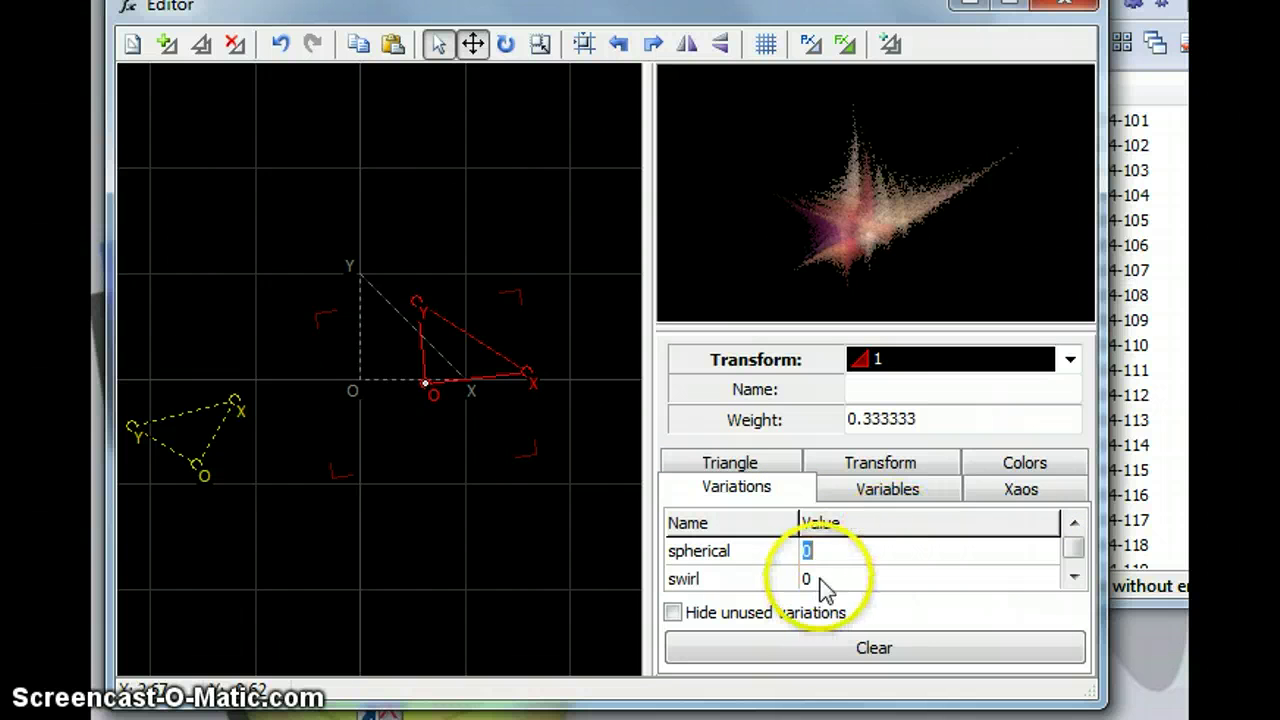
key("Return")
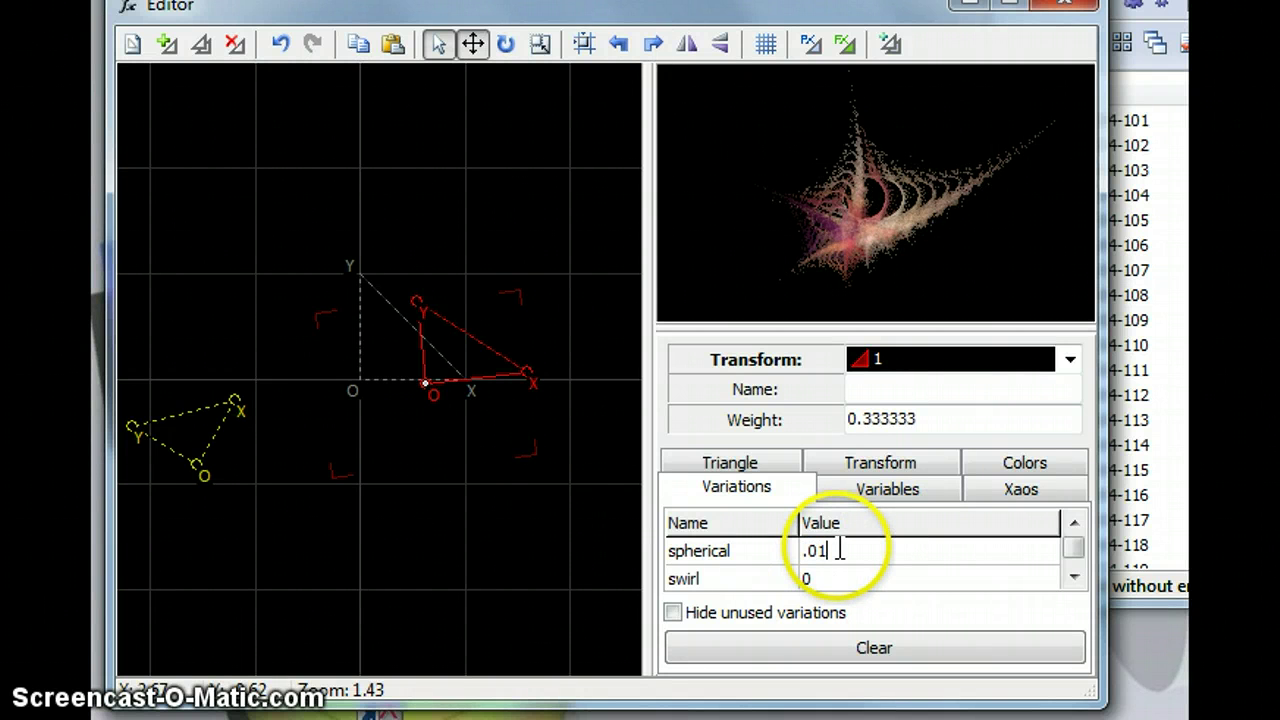
key("Return")
key("Return")
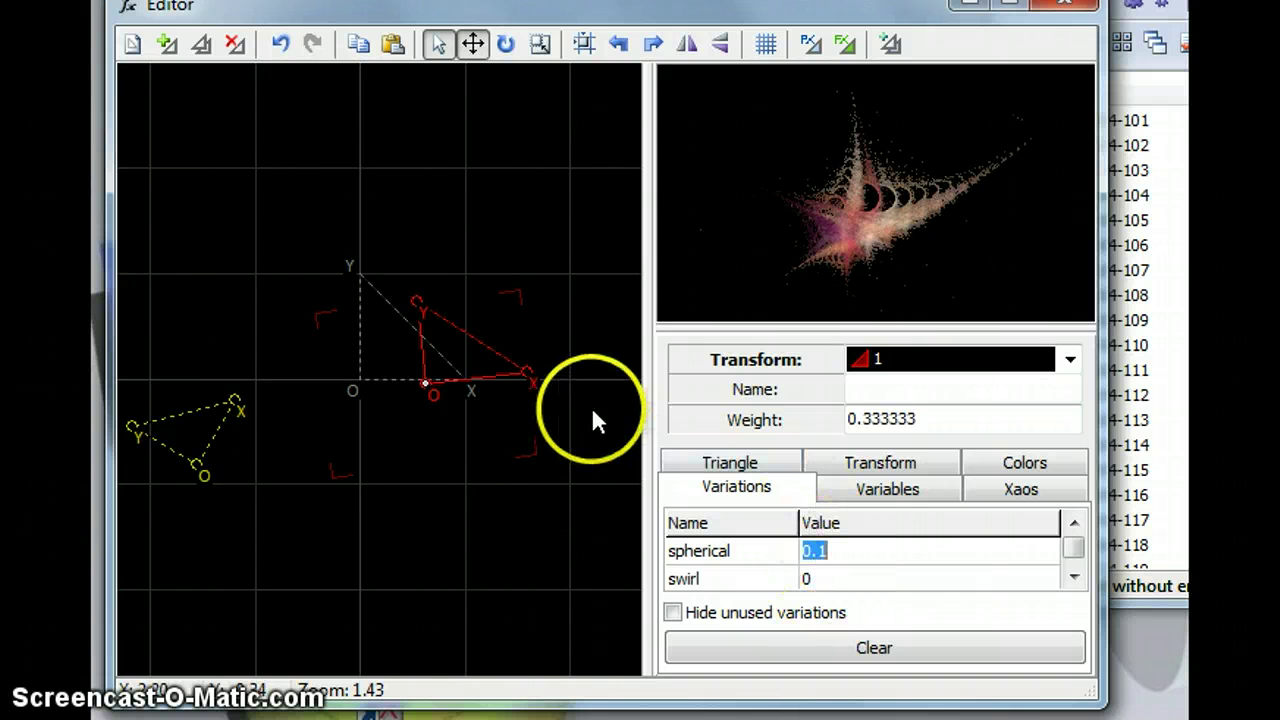
Shift transform 1's X and Y corners slightly and set its spherical variation to 0
left_click_drag(478, 390, 521, 377)
double_click(801, 551)
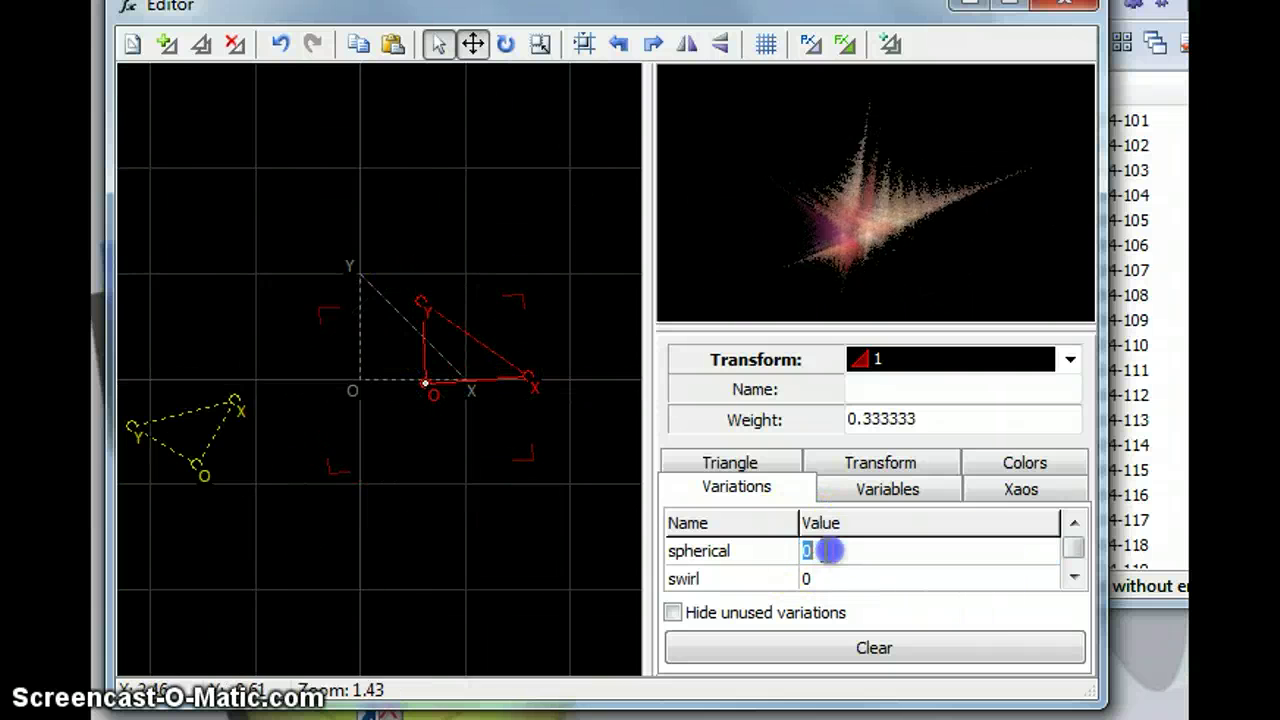
Enlarge transform 2's triangle slightly and set its spherical variation to 0.1
left_click(196, 431)
left_click_drag(182, 406, 181, 400)
left_click(803, 551)
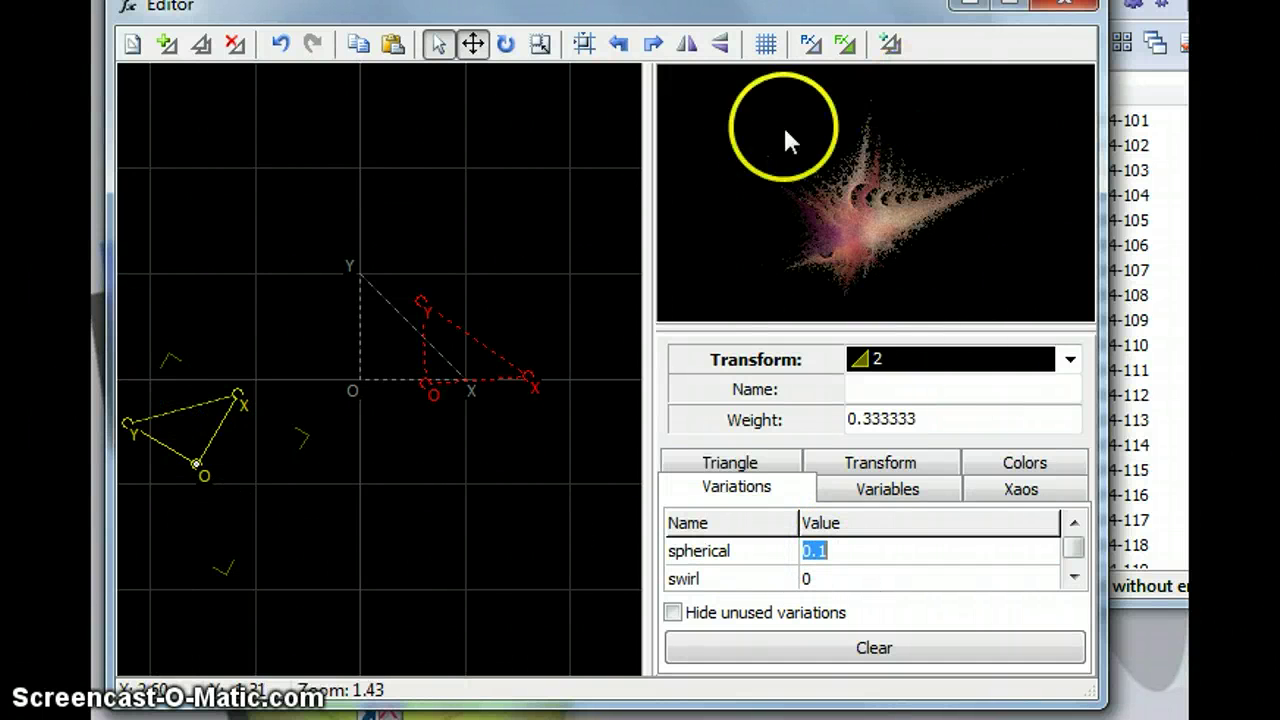
Move transform 2 just left of the reference triangle, undo the last stretch, and rotate it by about -103°
mouse_move(200, 434)
left_mouse_down()
mouse_move(209, 449)
mouse_move(243, 377)
mouse_move(252, 296)
mouse_move(274, 314)
mouse_move(270, 330)
mouse_move(260, 306)
mouse_move(340, 287)
mouse_move(344, 348)
mouse_move(352, 317)
left_mouse_up()
left_click(235, 45)
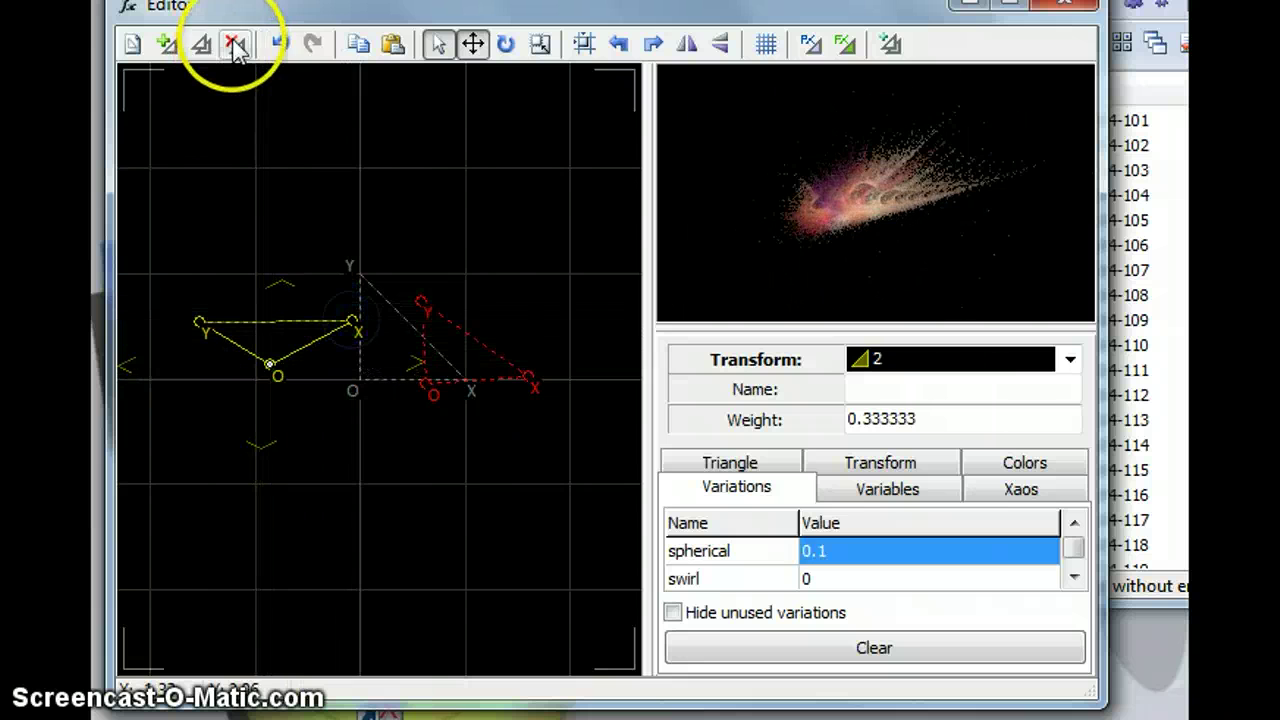
left_click(283, 45)
left_click(278, 327)
left_click_drag(270, 367, 305, 352)
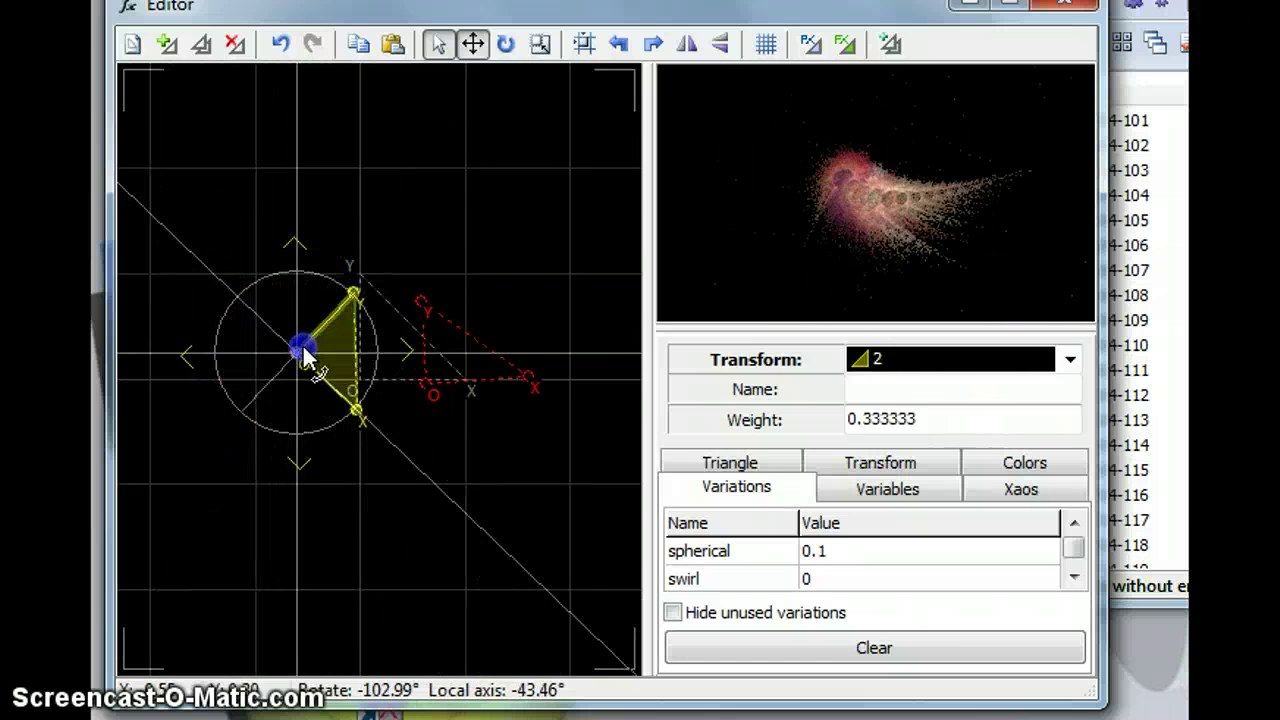
Set transform 2's spherical variation to 0 and rotate its triangle until the X corner points left
double_click(875, 551)
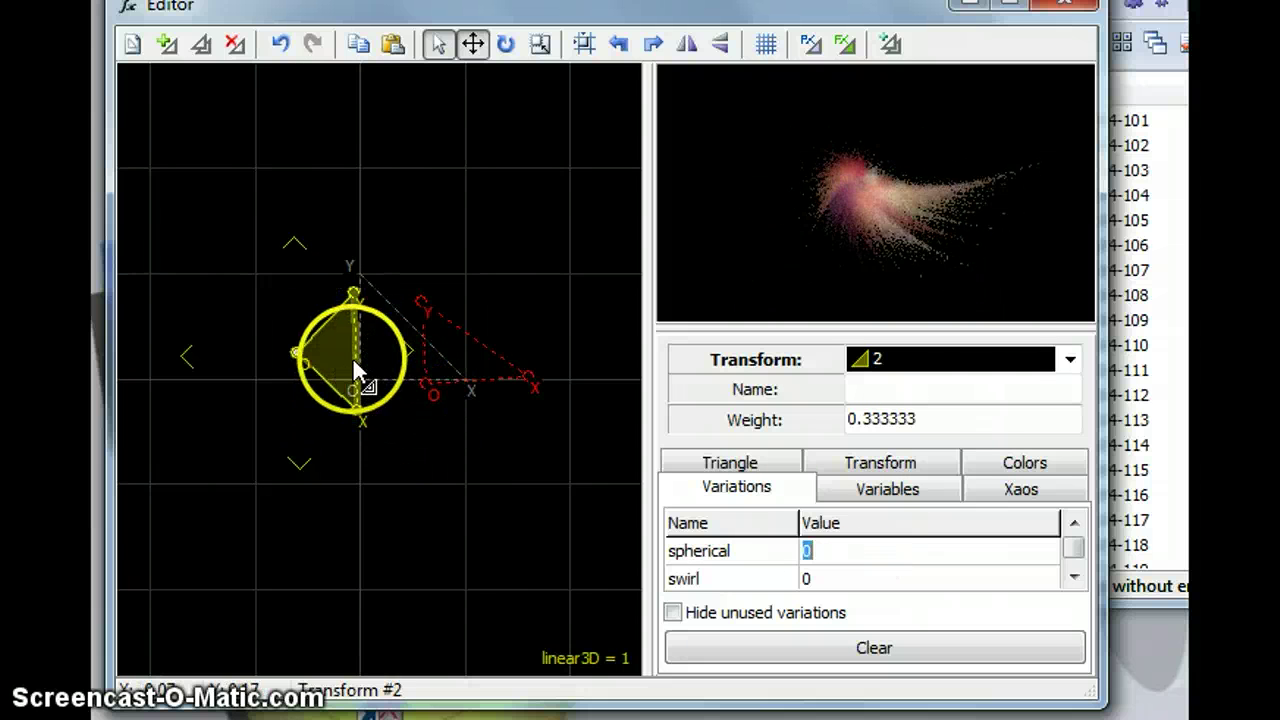
left_click_drag(354, 362, 268, 365)
Move transform 1 below the reference triangle, placing its origin at about (0.30, -1.40)
left_click(465, 338)
left_click_drag(462, 338, 360, 479)
left_click_drag(451, 509, 489, 482)
left_click_drag(432, 442, 393, 527)
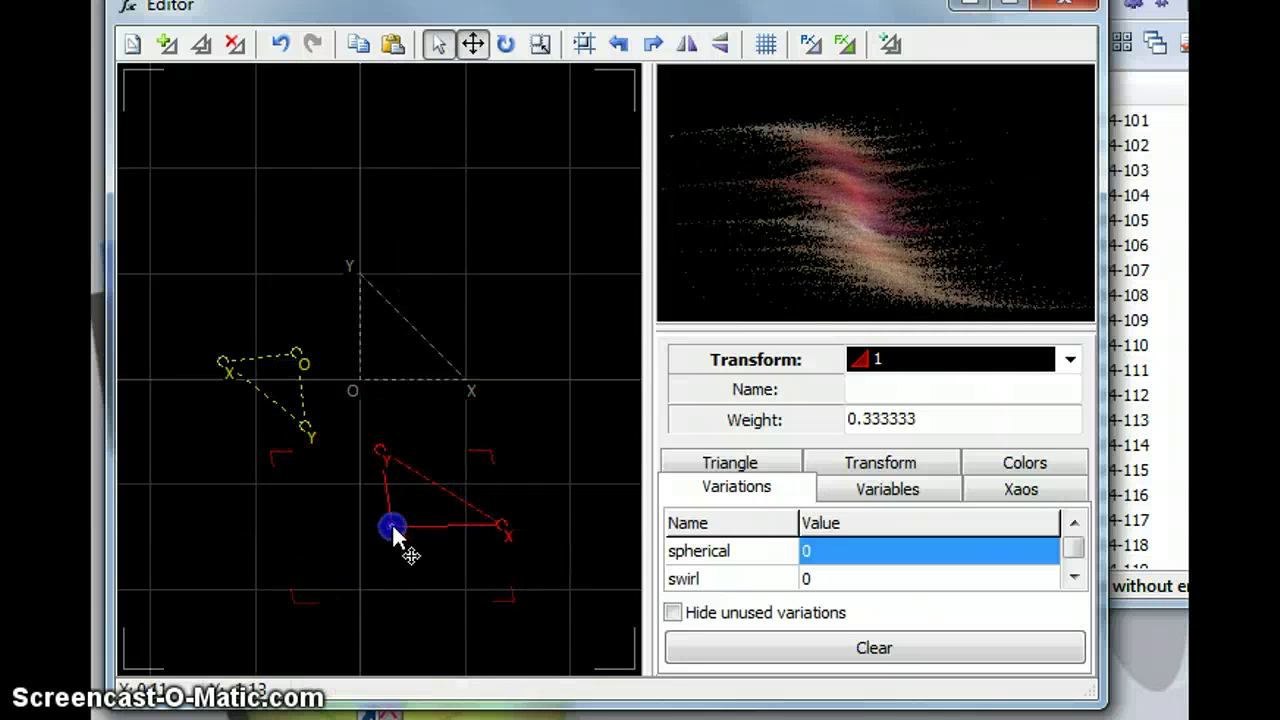
Rotate and reshape transform 2 by its corners, then raise it so its Y corner meets the reference triangle's Y corner
left_click_drag(305, 415, 284, 340)
mouse_move(297, 352)
left_mouse_down()
mouse_move(317, 346)
mouse_move(340, 366)
mouse_move(300, 383)
mouse_move(297, 353)
left_mouse_up()
left_click_drag(344, 397, 303, 392)
mouse_move(350, 291)
left_mouse_down()
mouse_move(346, 308)
mouse_move(346, 261)
mouse_move(371, 274)
mouse_move(376, 288)
mouse_move(361, 279)
mouse_move(360, 297)
left_mouse_up()
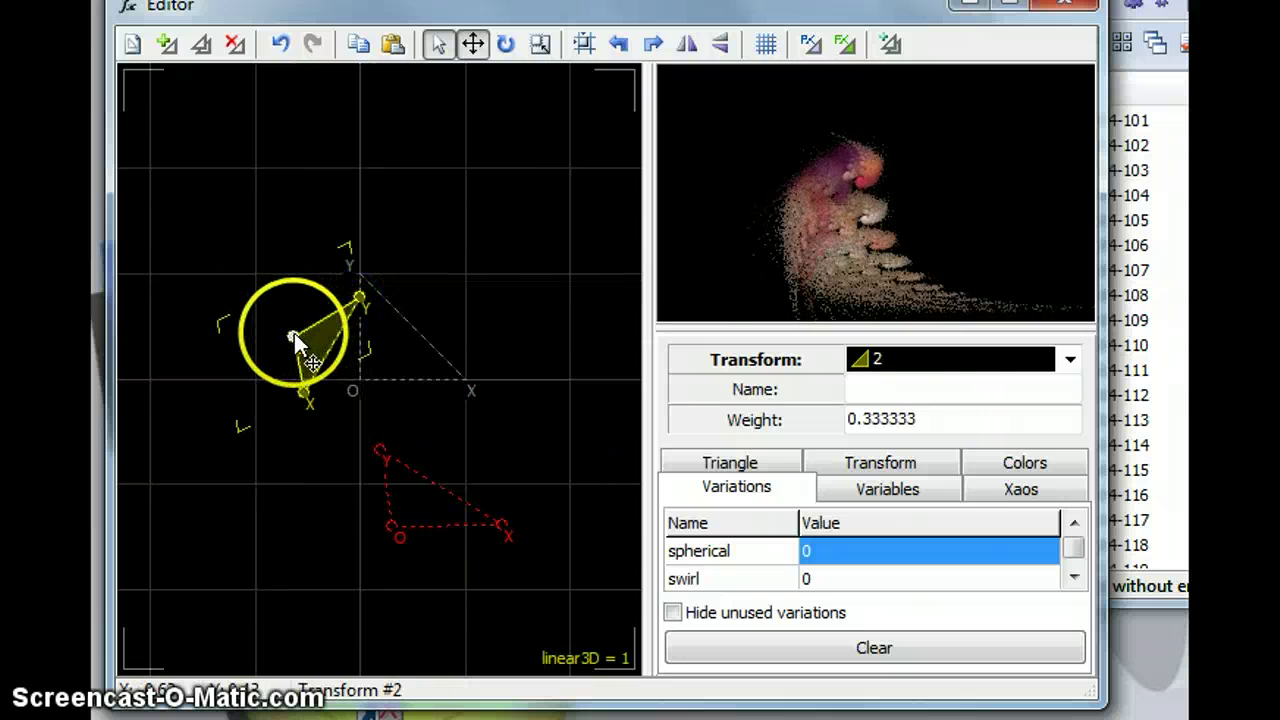
left_click_drag(294, 337, 333, 281)
Adjust transform 1's X axis to about (1.03, 0.04) and Y axis to about (-0.02, 0.72), and show its transform coordinates
left_click(422, 503)
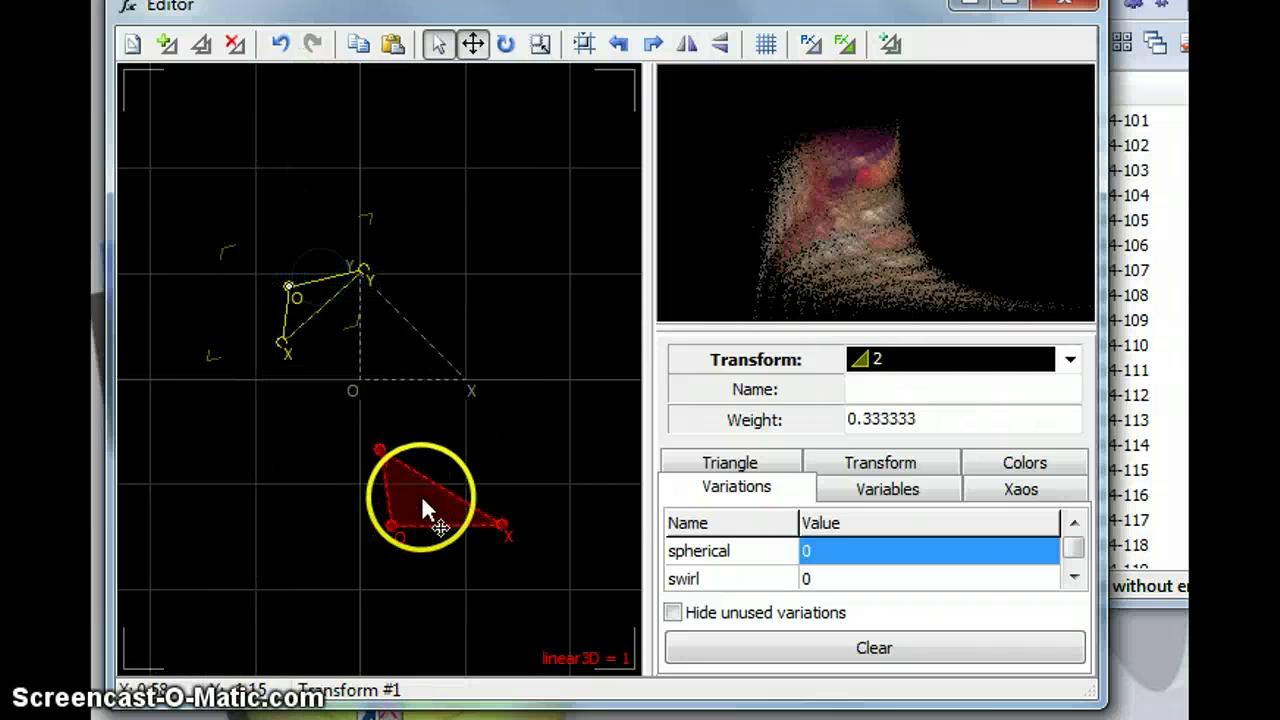
left_click_drag(395, 519, 500, 521)
left_click(897, 462)
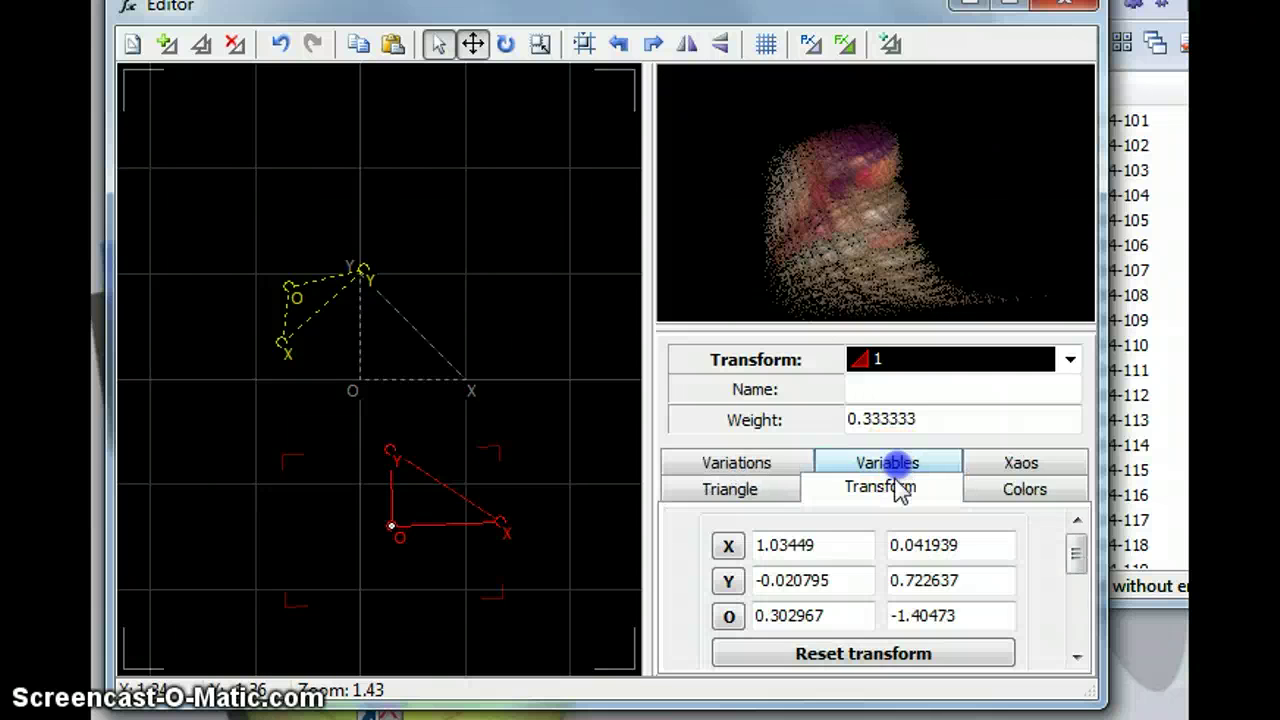
Reset transform 1, scale it to about 0.86 and place its origin below the reference triangle at about (0.15, -1.34)
left_click(862, 656)
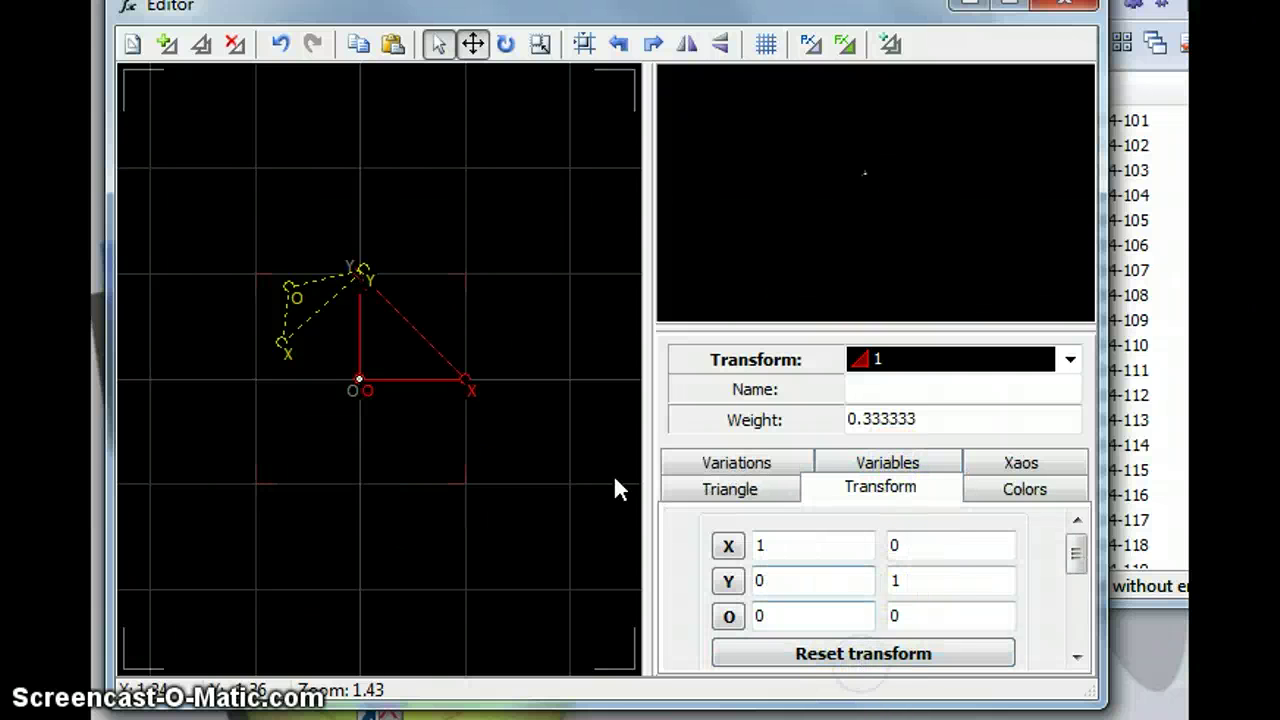
left_click(420, 333)
left_click_drag(413, 347, 389, 462)
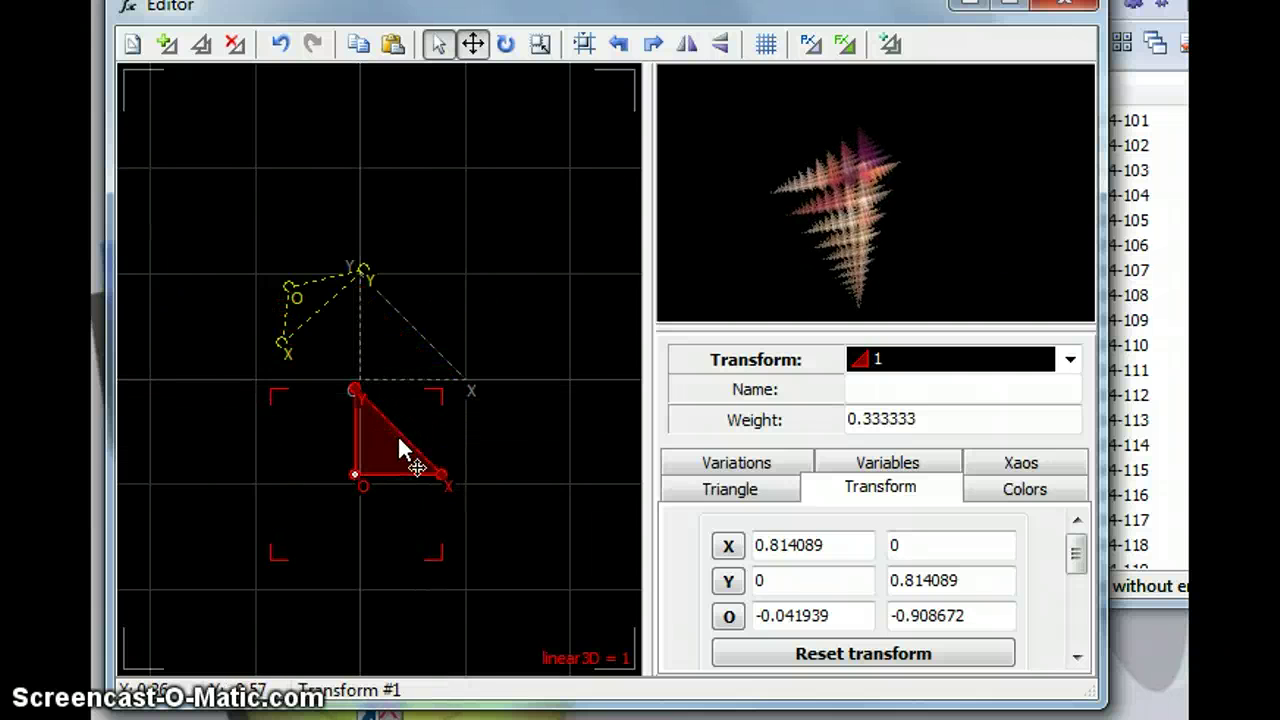
left_click_drag(386, 466, 405, 514)
left_click_drag(424, 472, 419, 478)
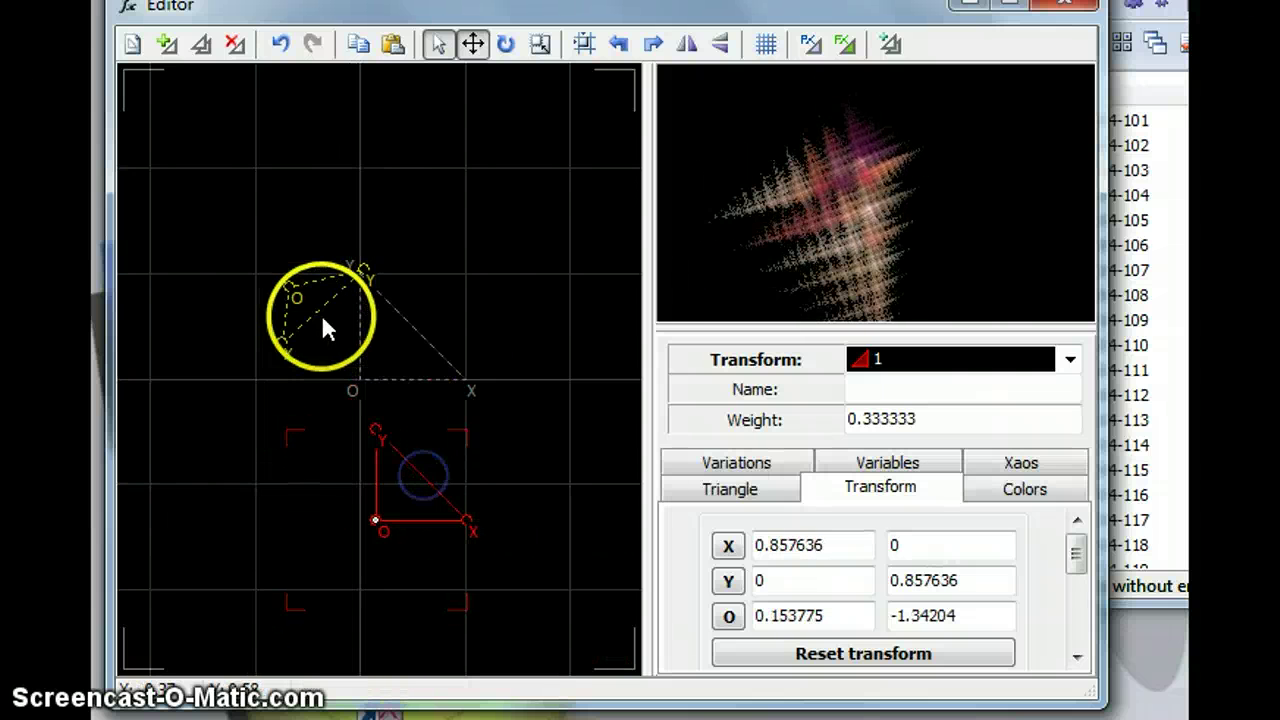
Reset transform 2, shrink it to about 0.61 scale and rotate it counterclockwise until its X corner points upward
left_click_drag(321, 314, 324, 312)
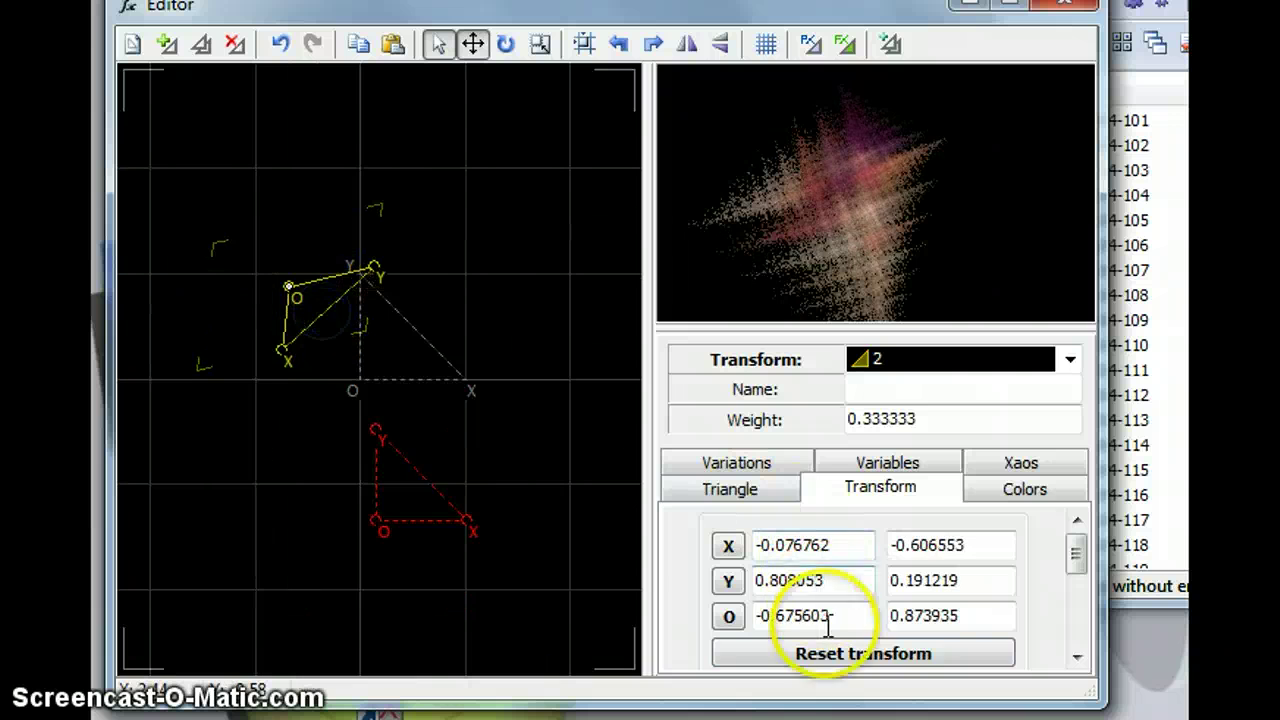
left_click(829, 651)
left_click_drag(380, 342, 359, 290)
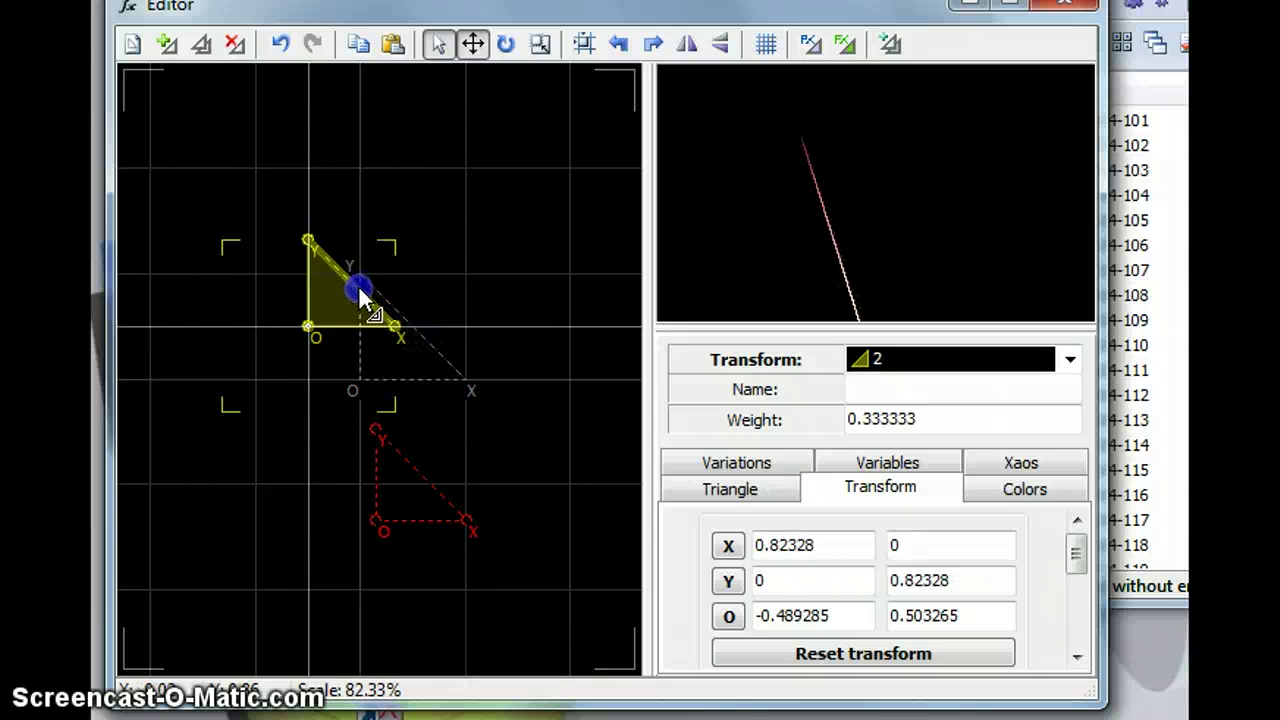
left_click_drag(350, 342, 351, 194)
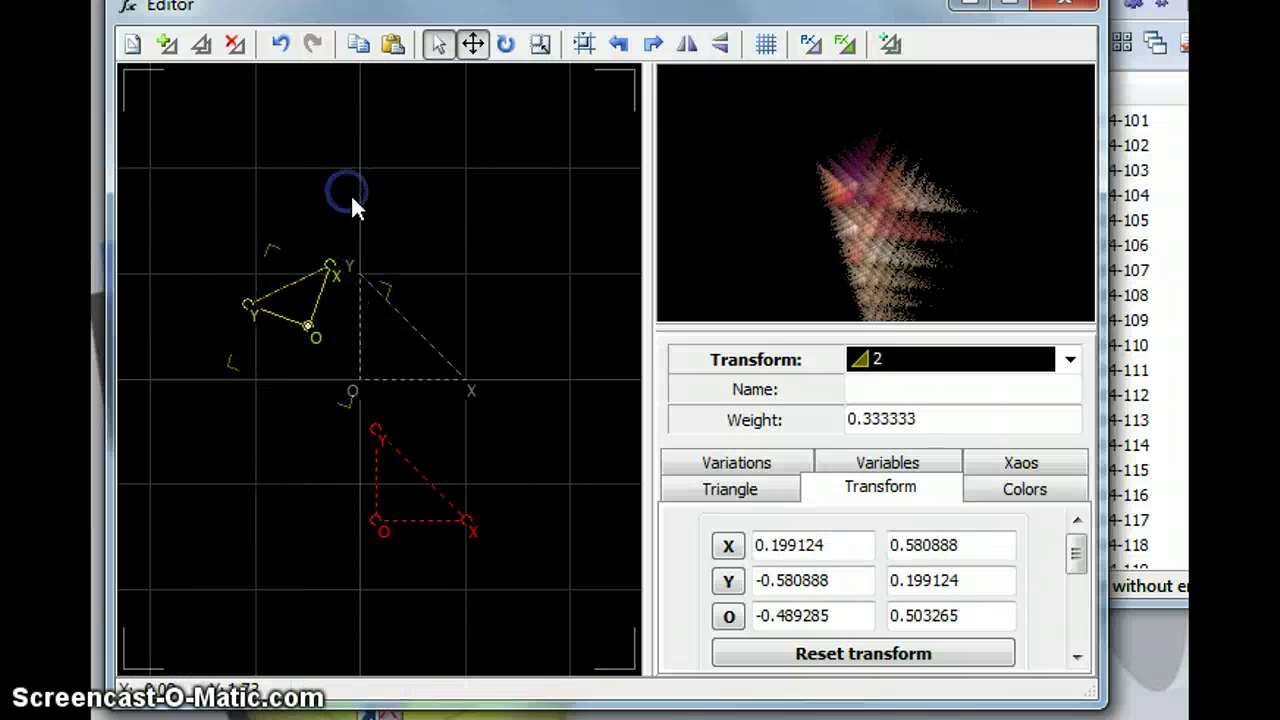
Move transform 2's origin to about (0.41, 0.62) and reshape its axes to X (0.46, 0.55) and Y (-0.67, 0.00)
left_click_drag(305, 335, 409, 326)
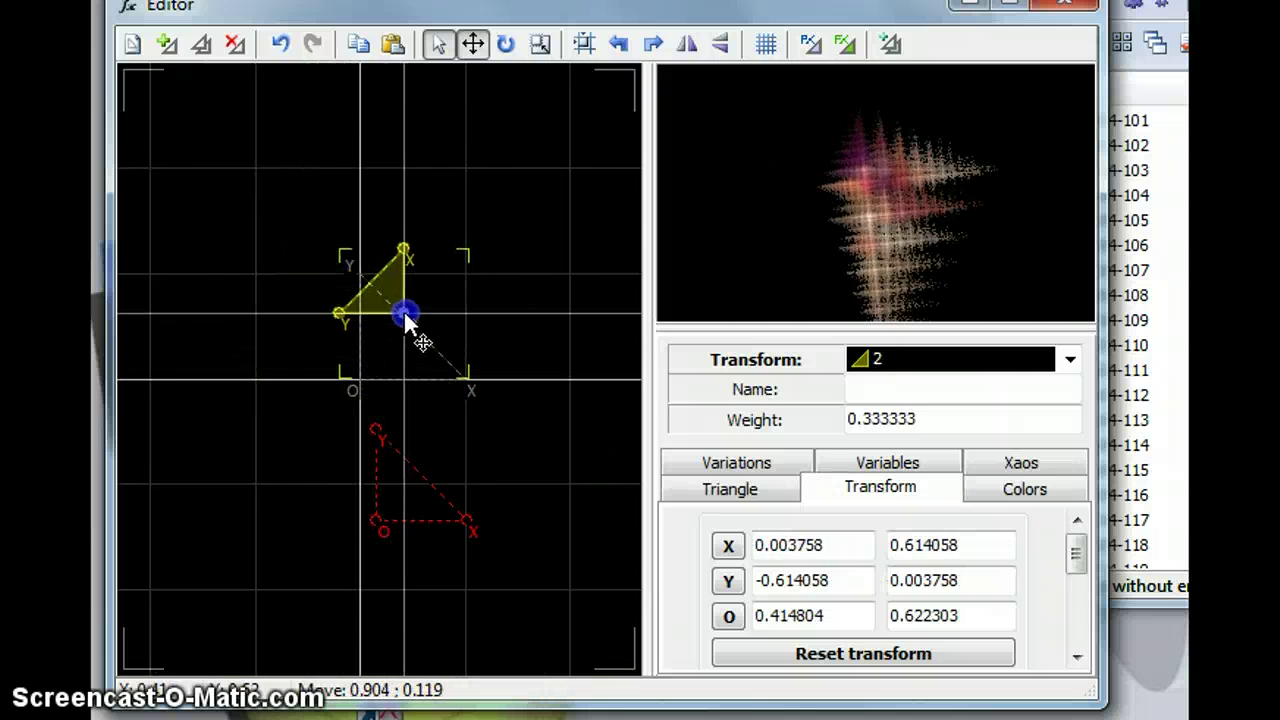
left_click_drag(369, 286, 452, 257)
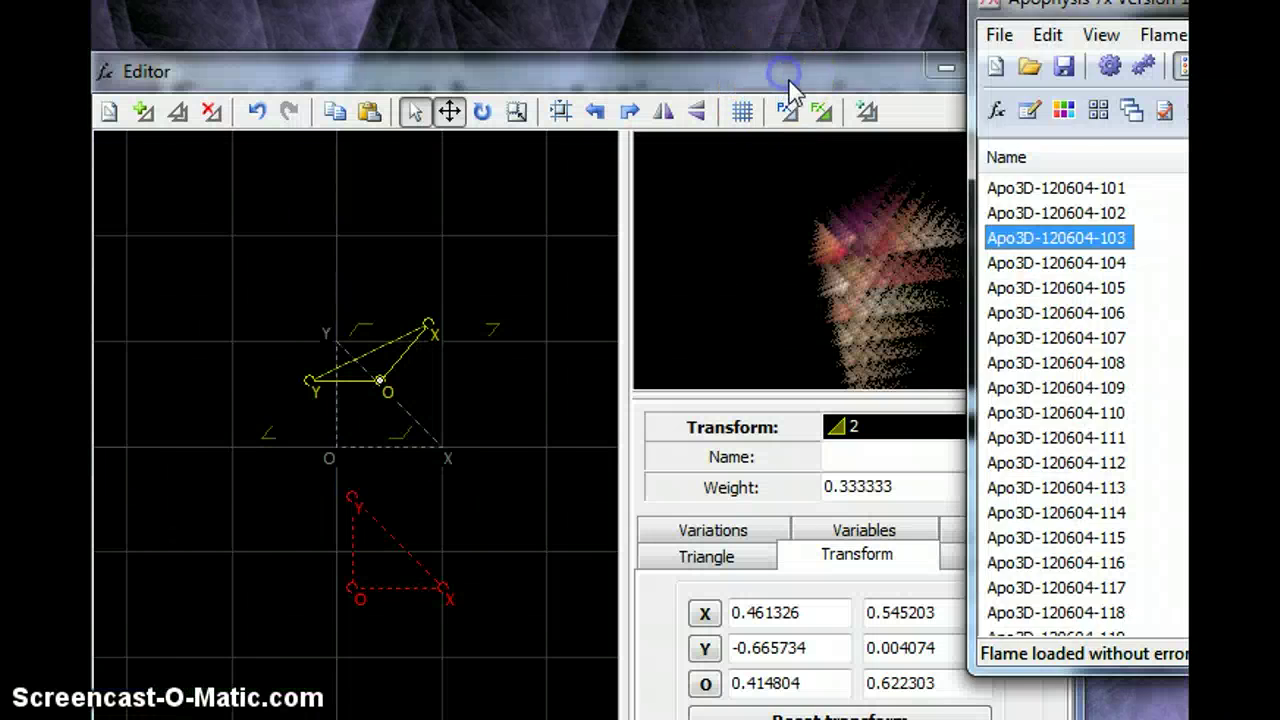
left_click(790, 88)
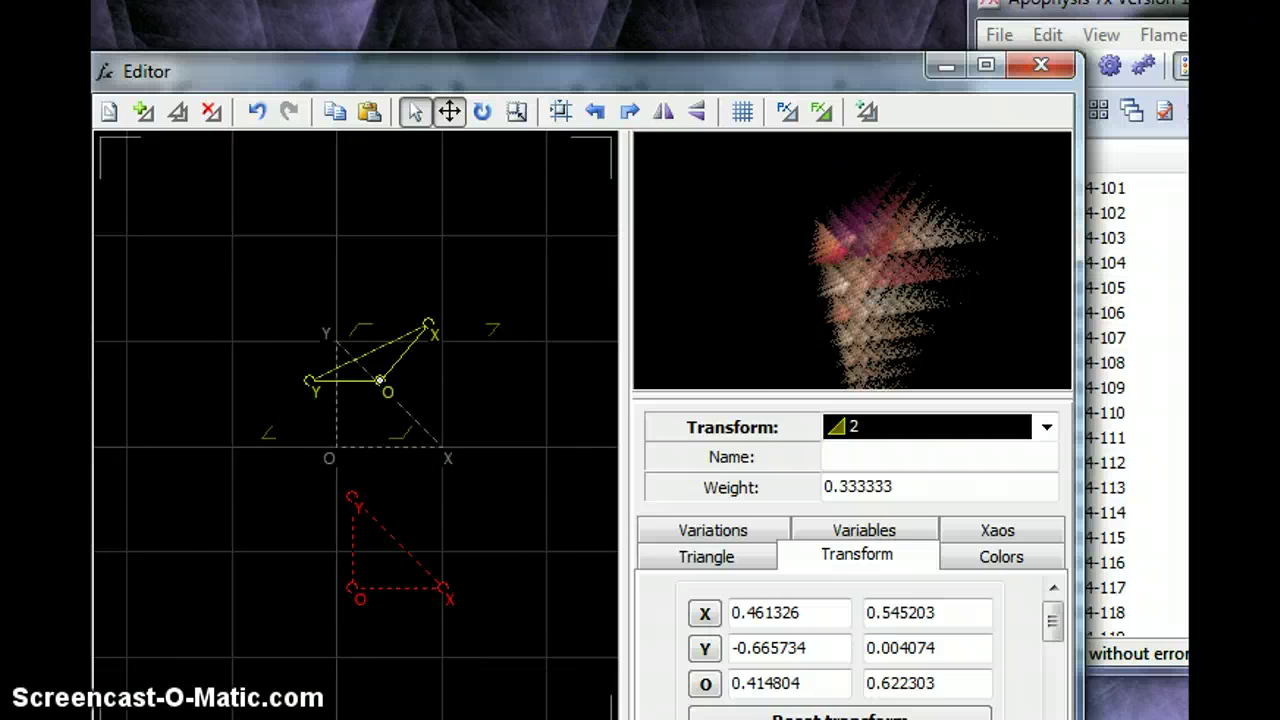
left_click_drag(620, 75, 663, 36)
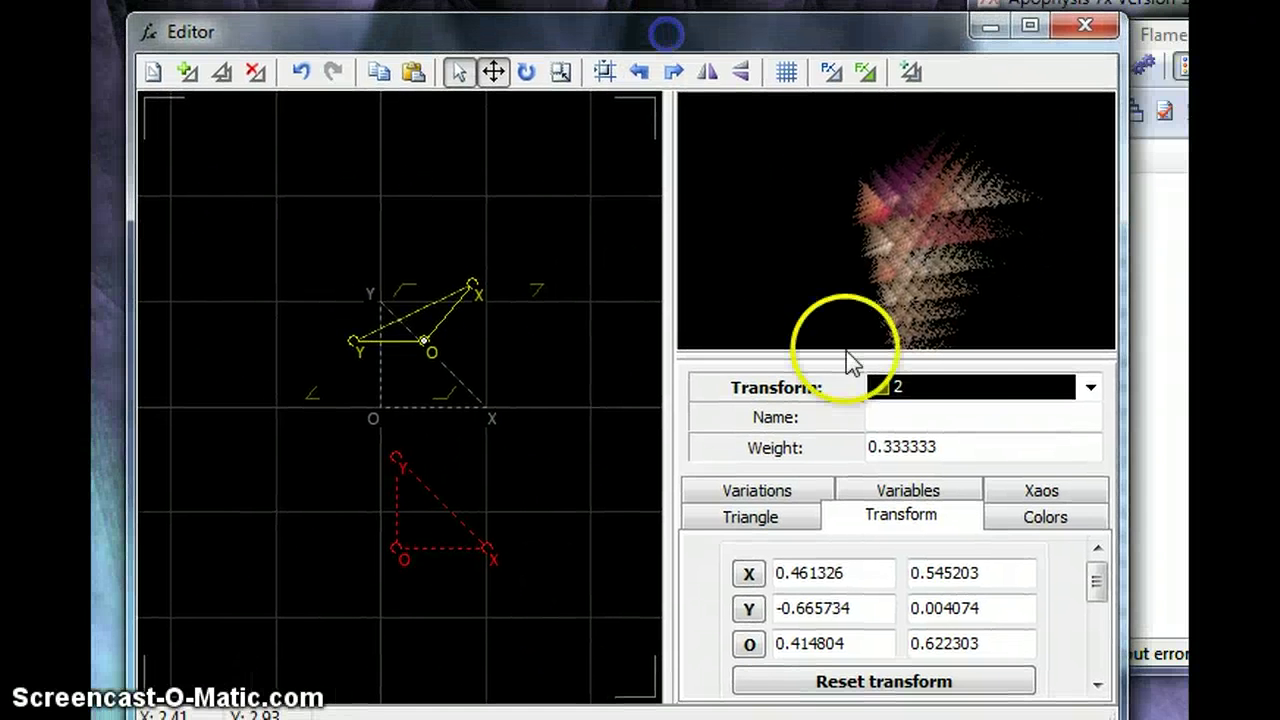
Set transform 2's spherical variation to 0.2
left_click(915, 494)
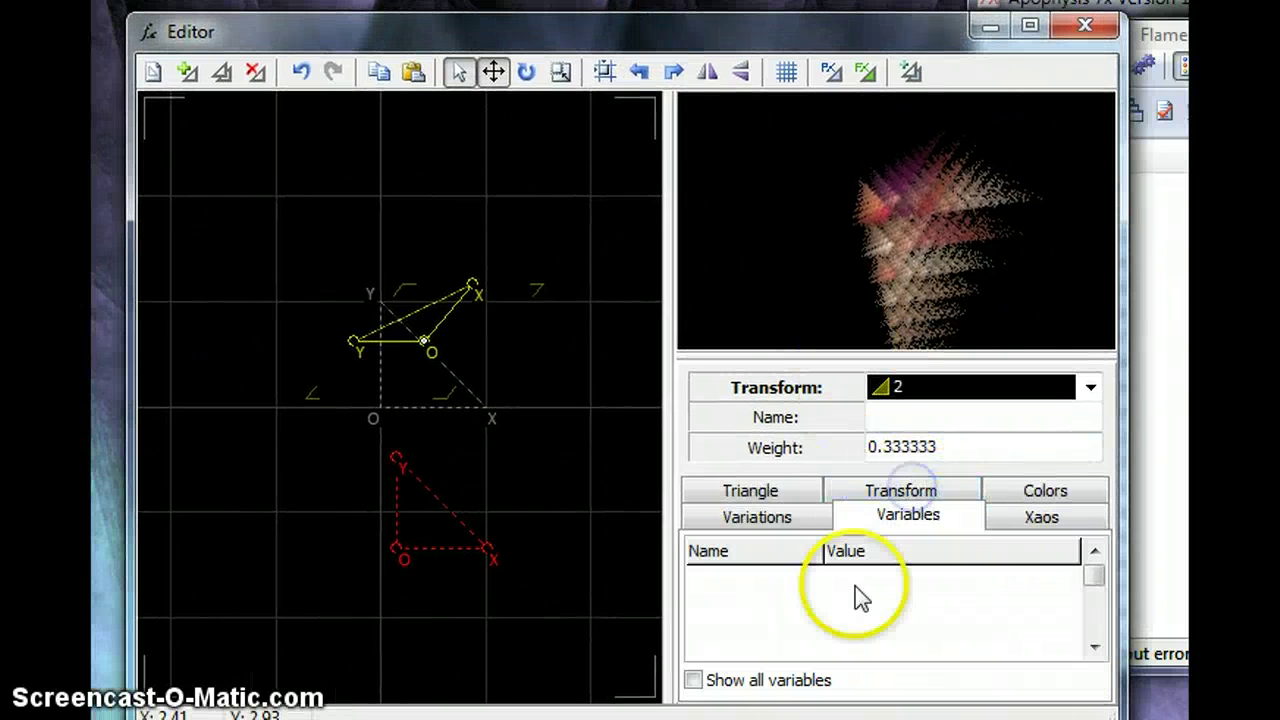
left_click(890, 520)
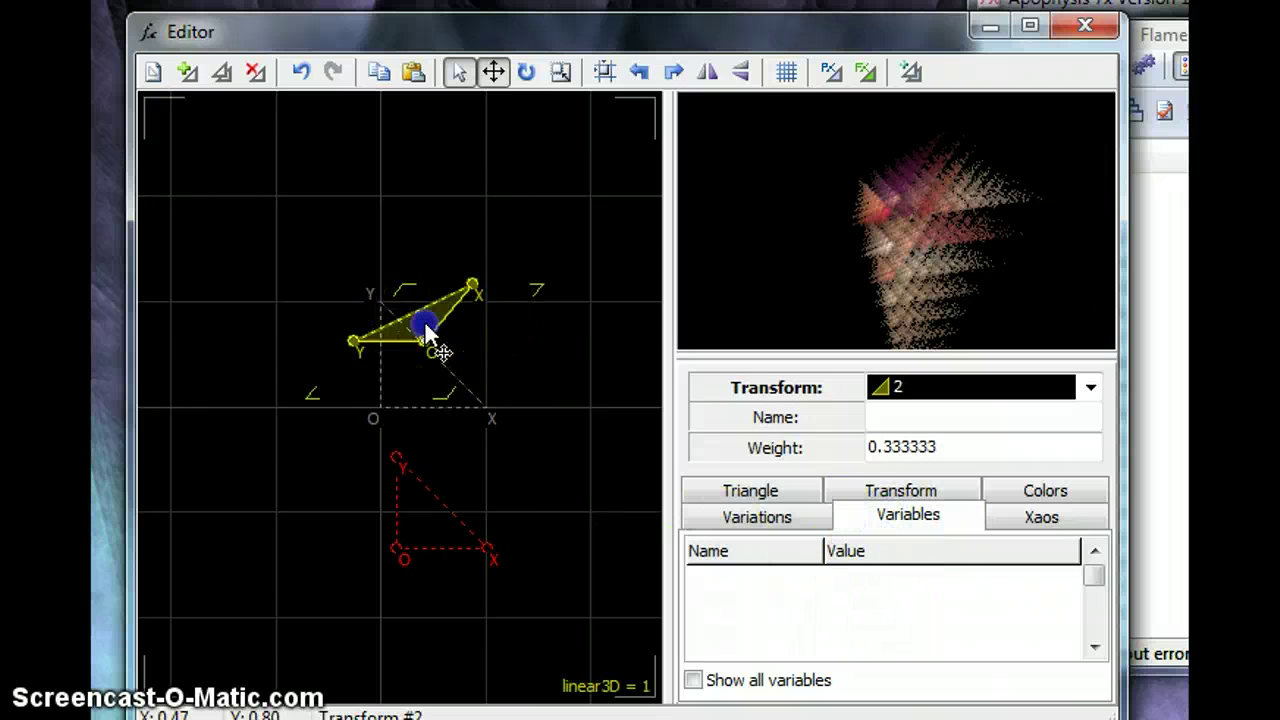
left_click(782, 528)
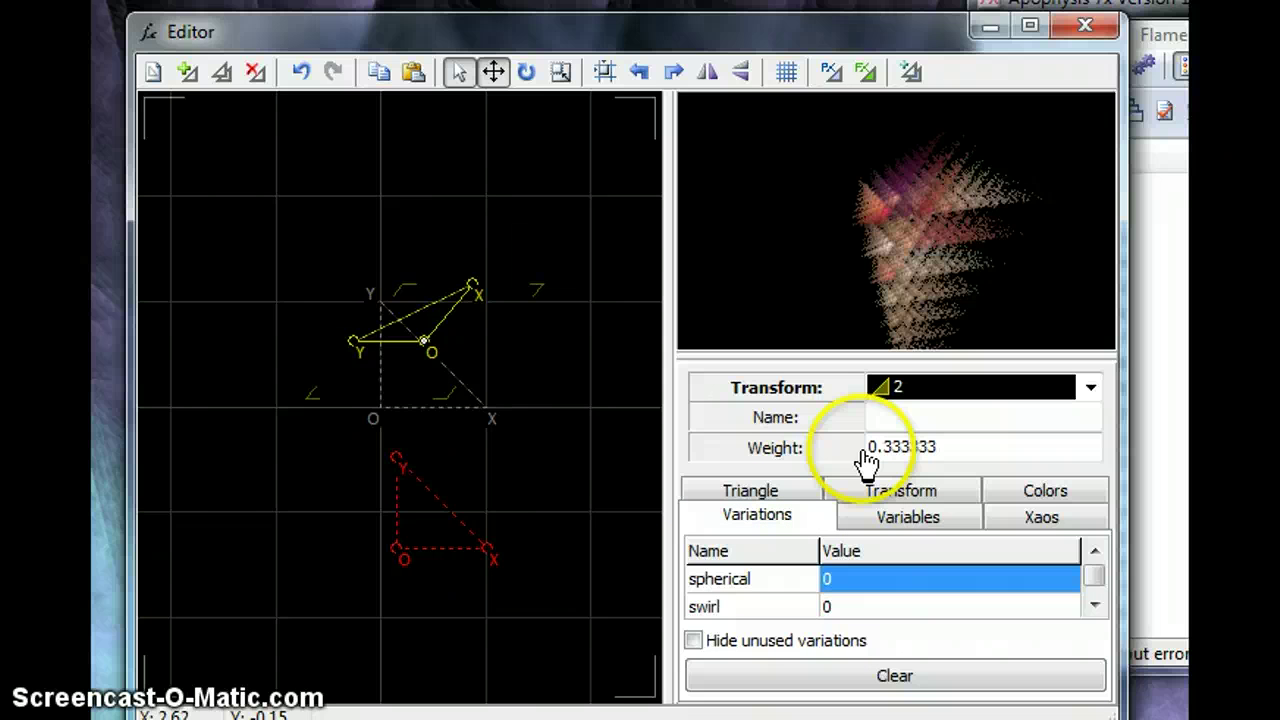
left_click(868, 579)
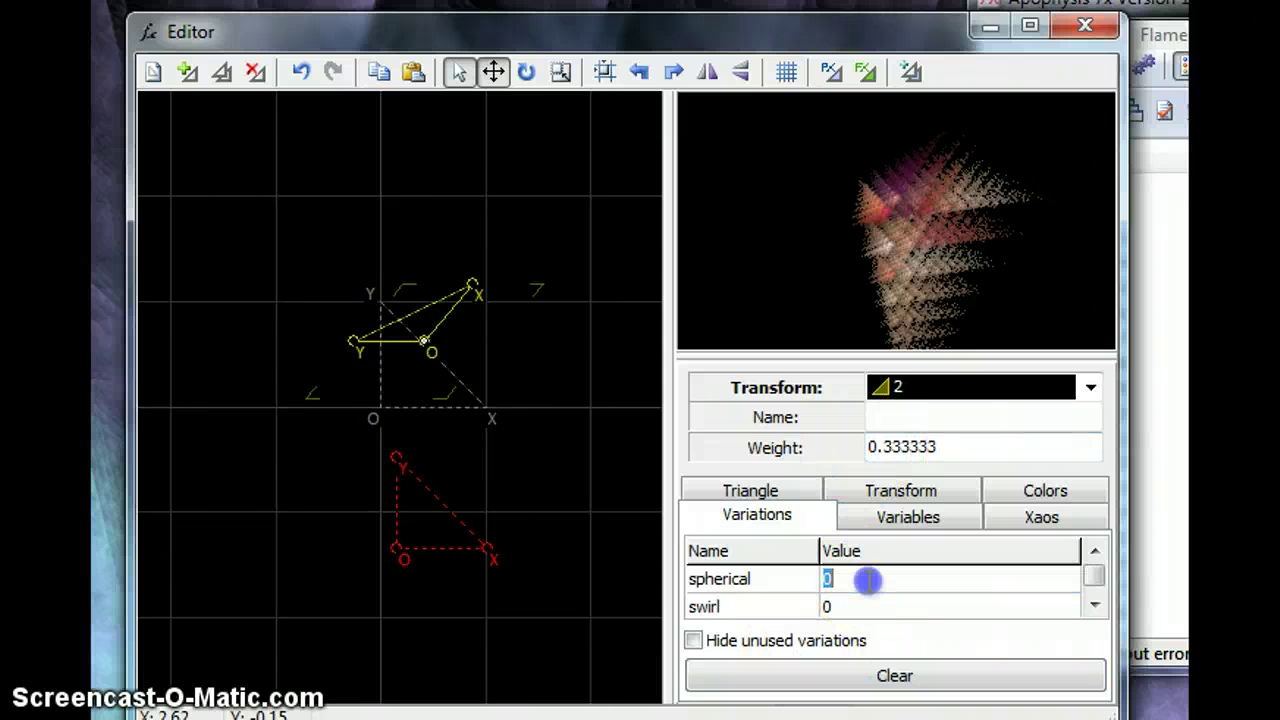
type(".2")
key("Return")
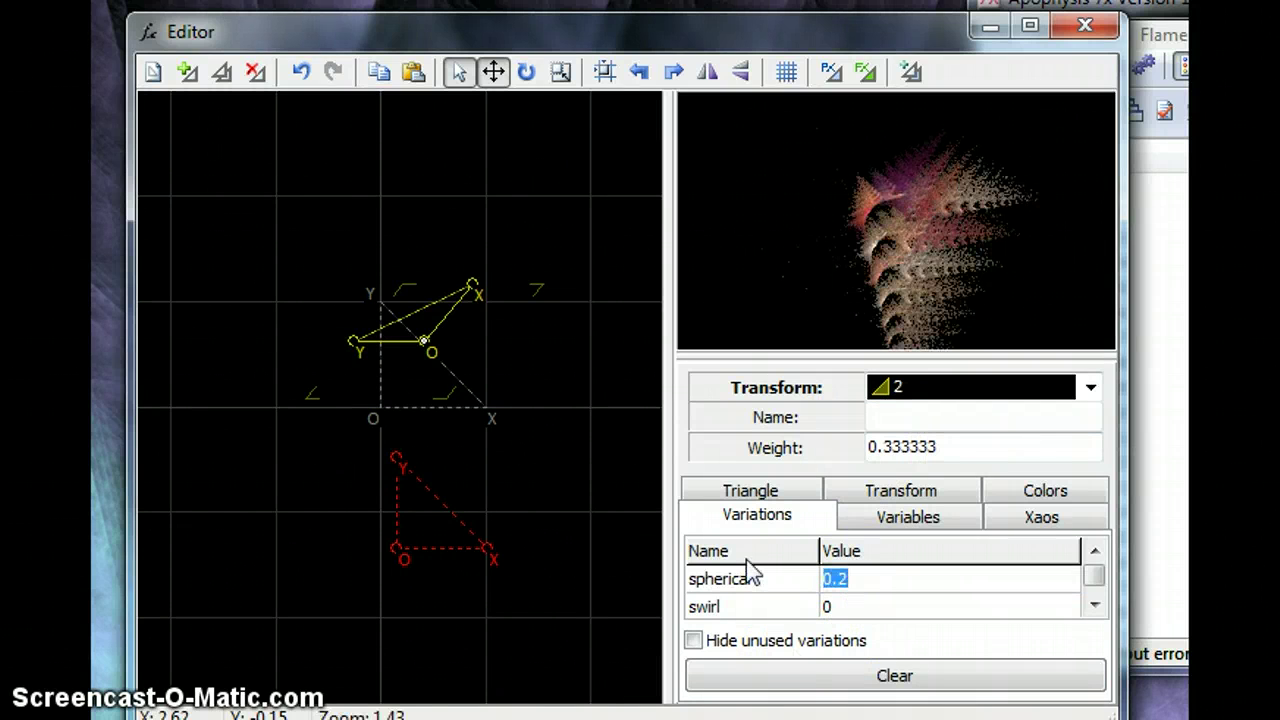
Set transform 2's horseshoe variation to 0.1, pull its X corner outward and slightly down, and close the editor
left_click(1094, 605)
left_click(830, 605)
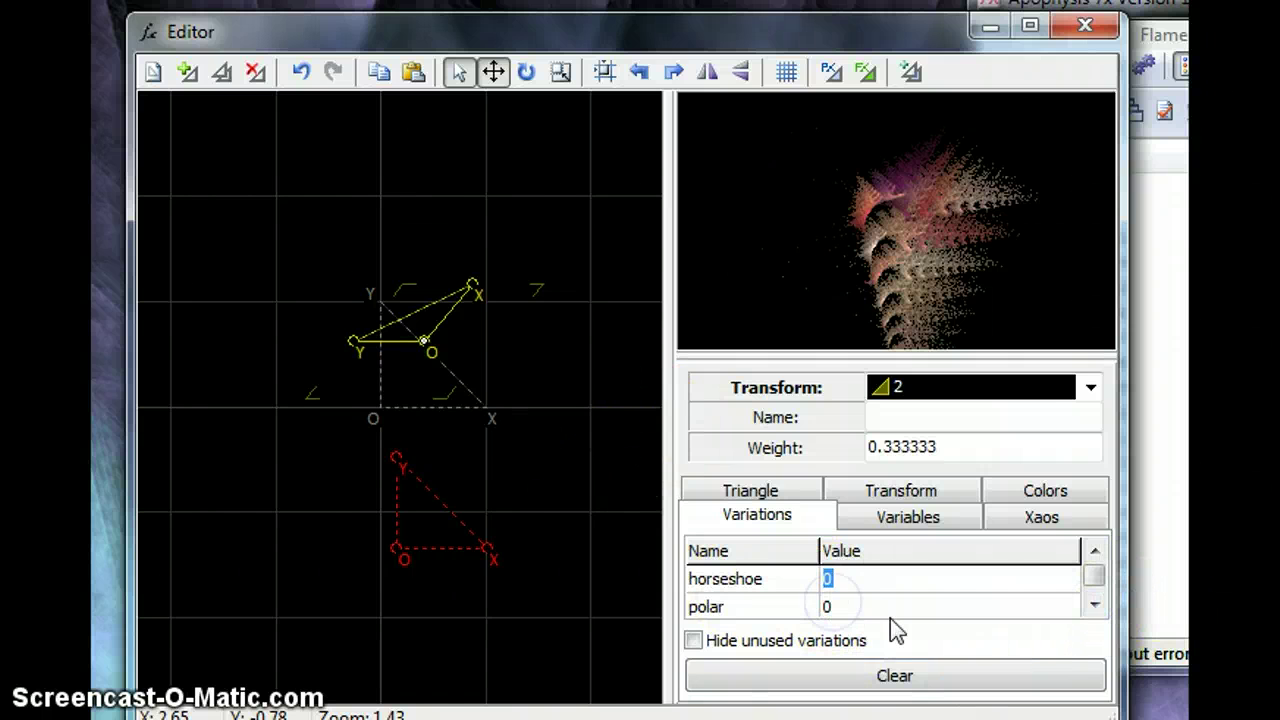
type(".1")
key("Return")
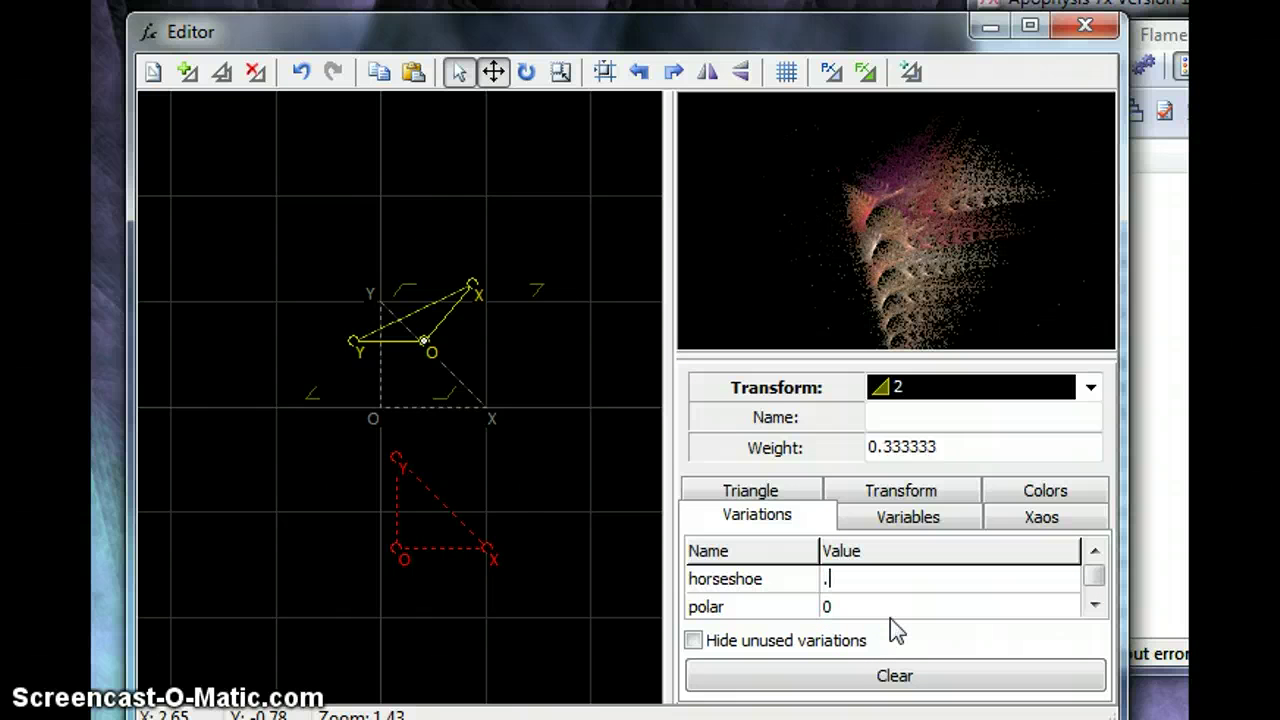
key("Return")
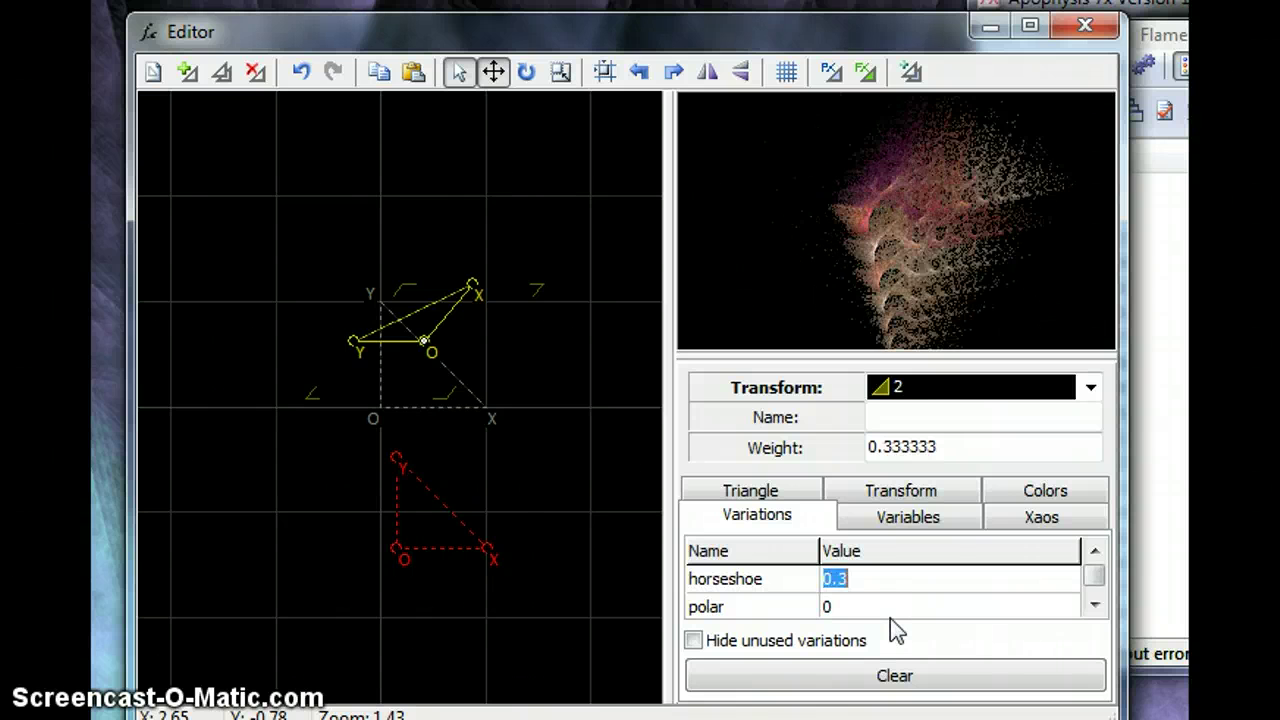
key("Return")
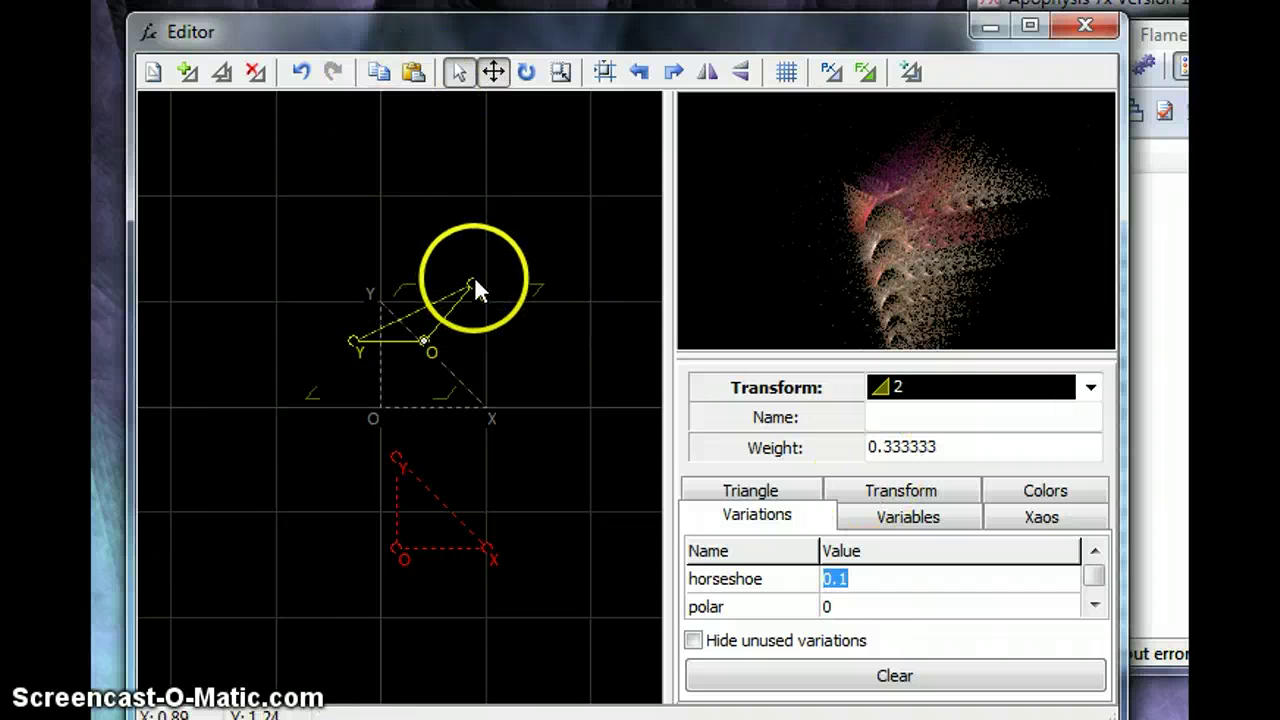
mouse_move(475, 283)
left_mouse_down()
mouse_move(463, 283)
mouse_move(489, 298)
left_mouse_up()
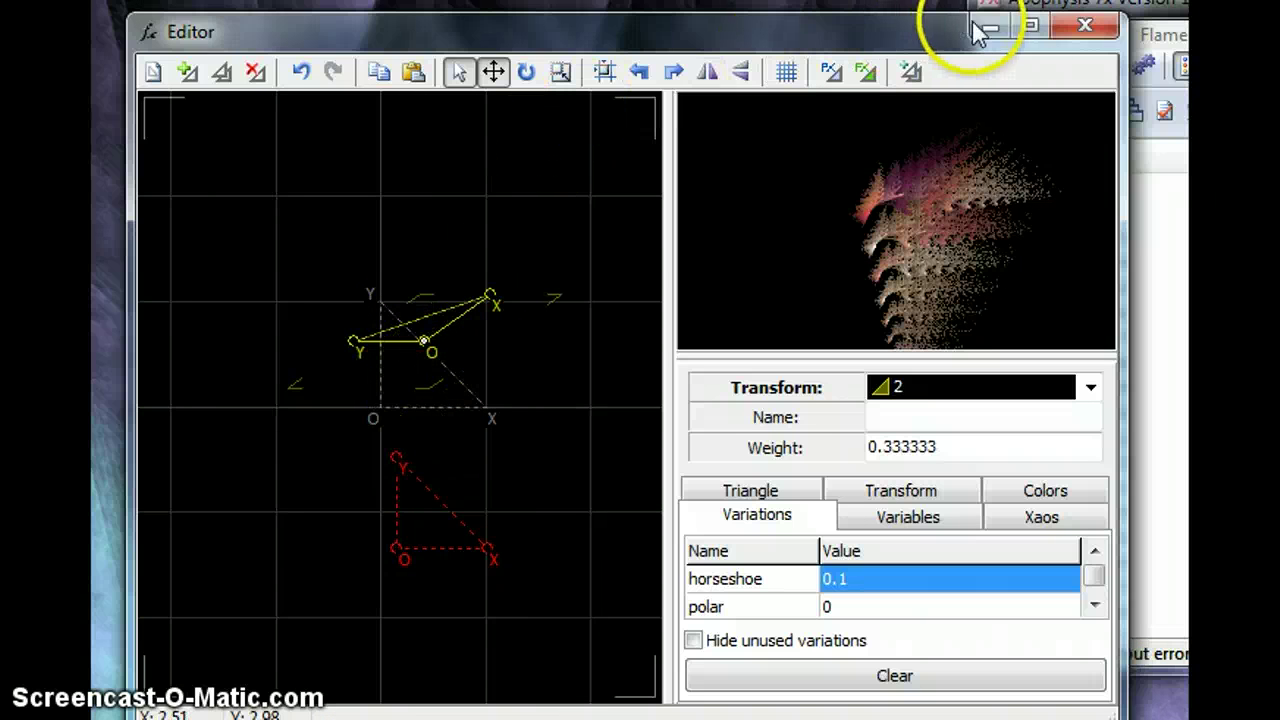
left_click(1084, 28)
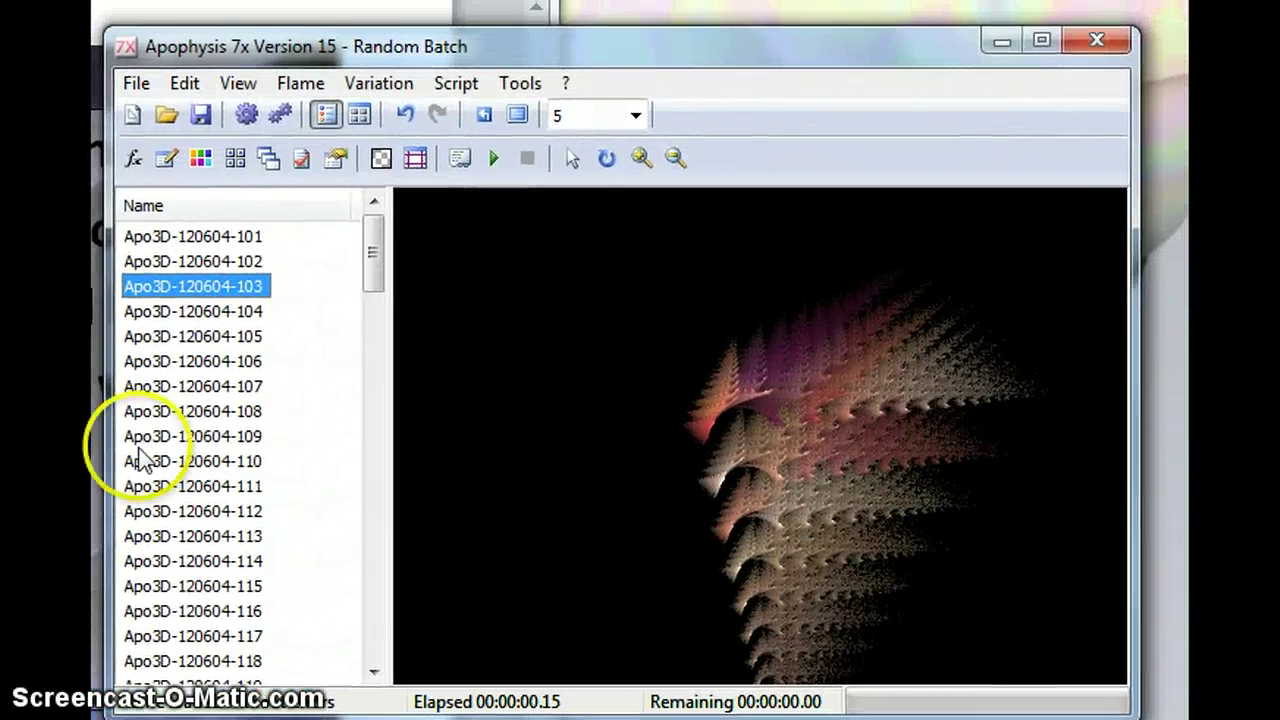
Open the flame's camera adjustments and set the rotation to 79.62 and the scale to 20
left_click(200, 157)
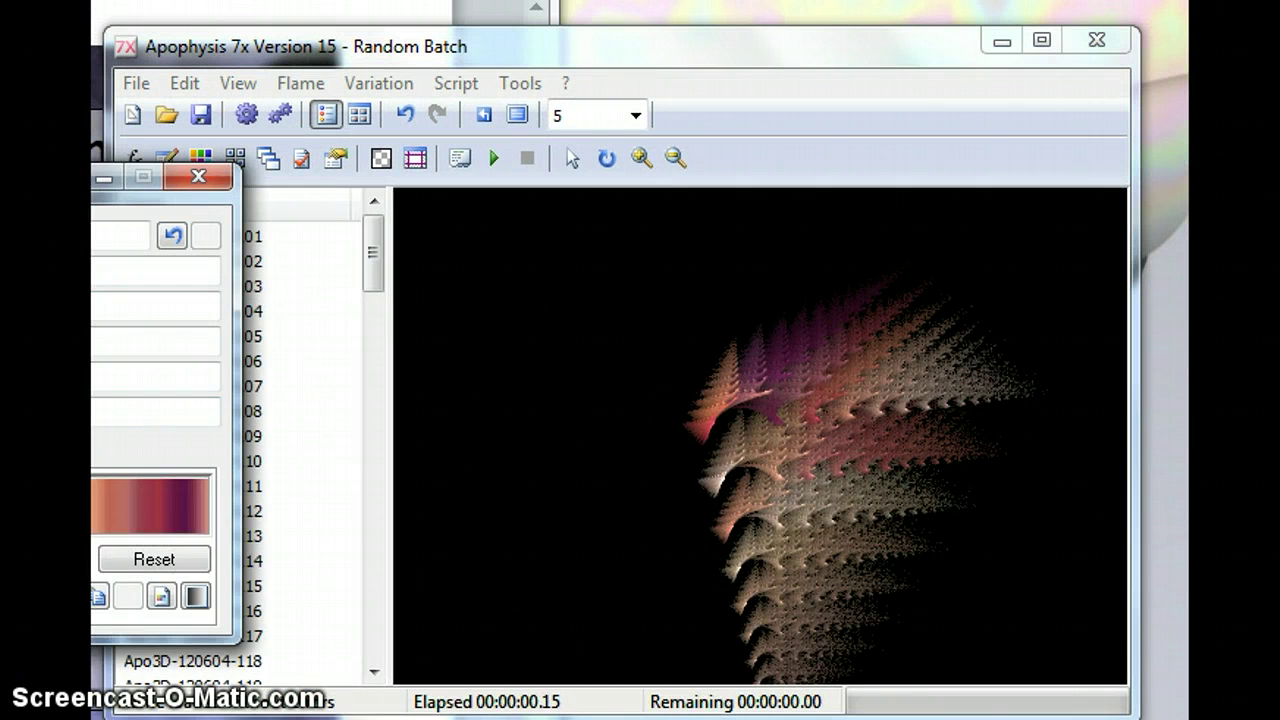
left_click_drag(120, 180, 634, 226)
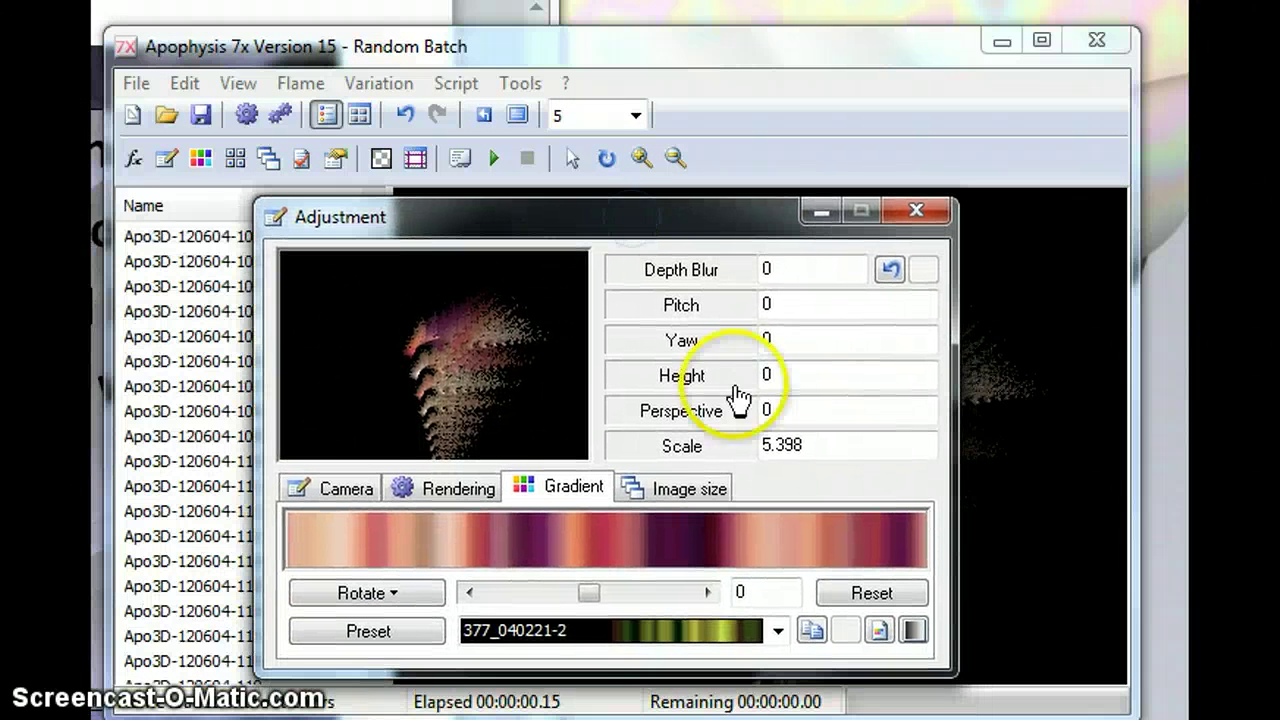
left_click(346, 487)
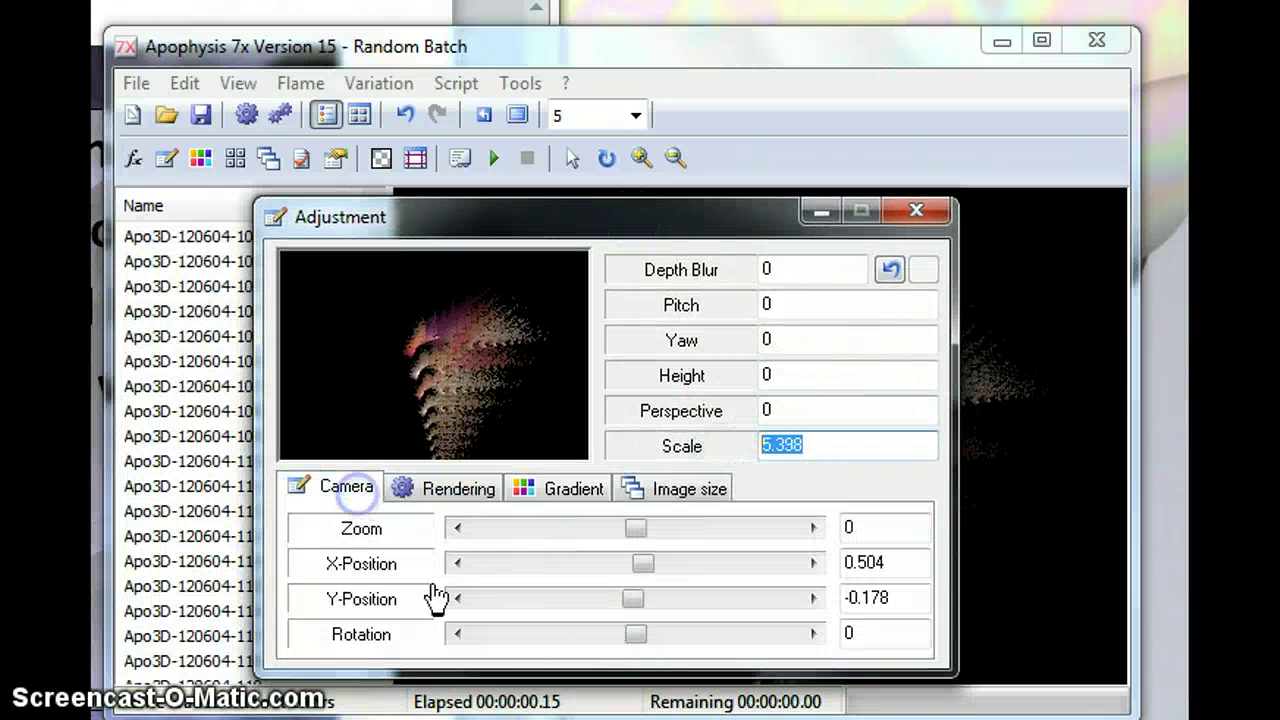
left_click_drag(632, 640, 669, 632)
left_click(813, 450)
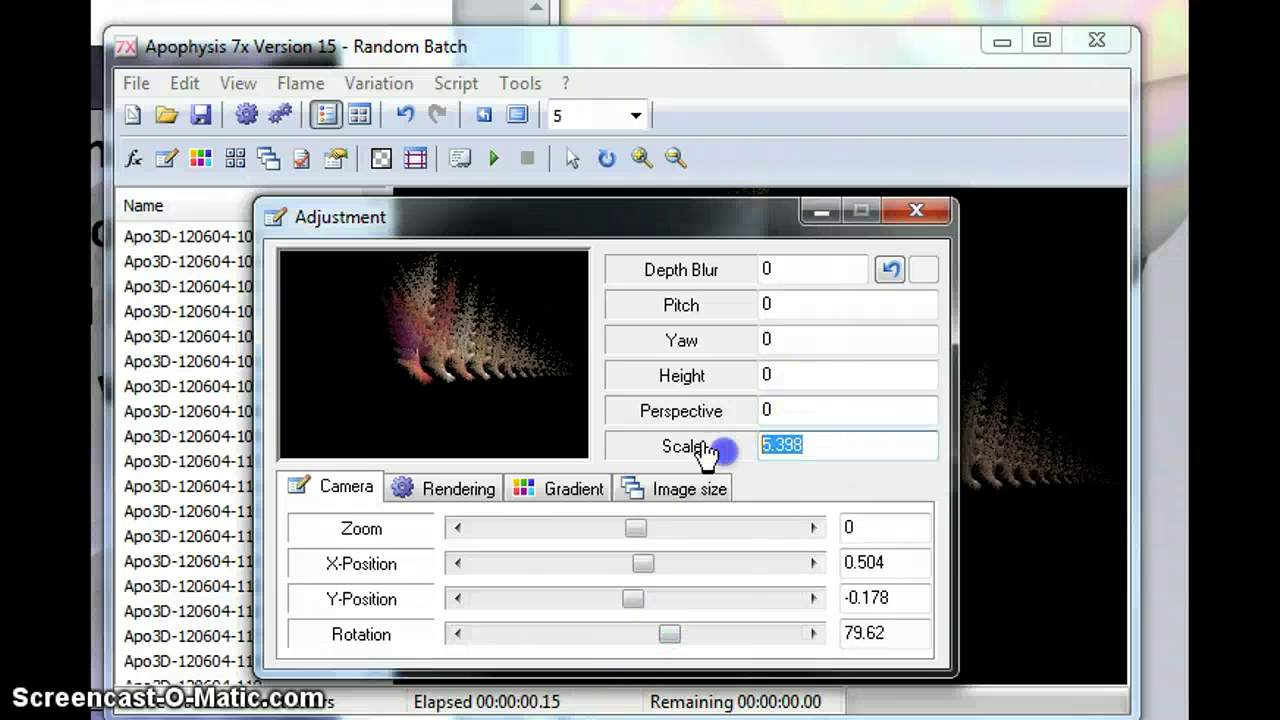
type("20")
key("Return")
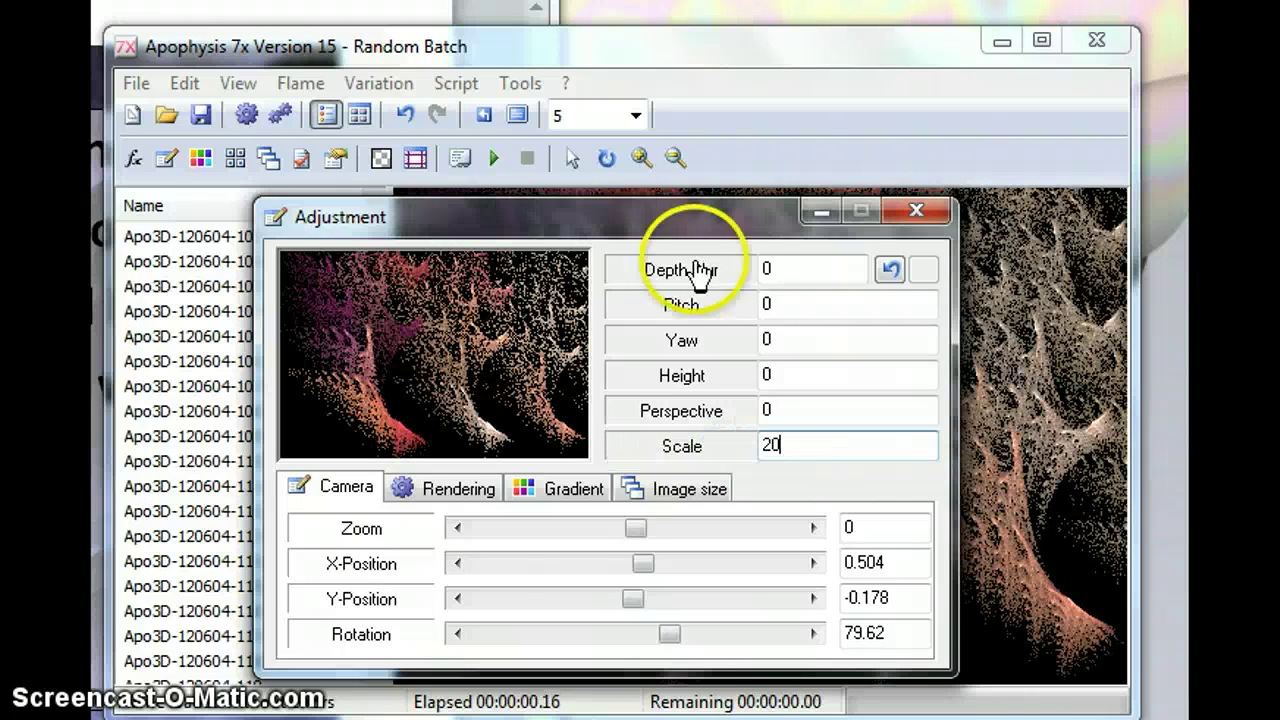
Pan the flame to a camera position of about X 2.20, Y -0.04, and set the camera rotation to -180
left_click(820, 56)
left_click_drag(836, 288, 760, 534)
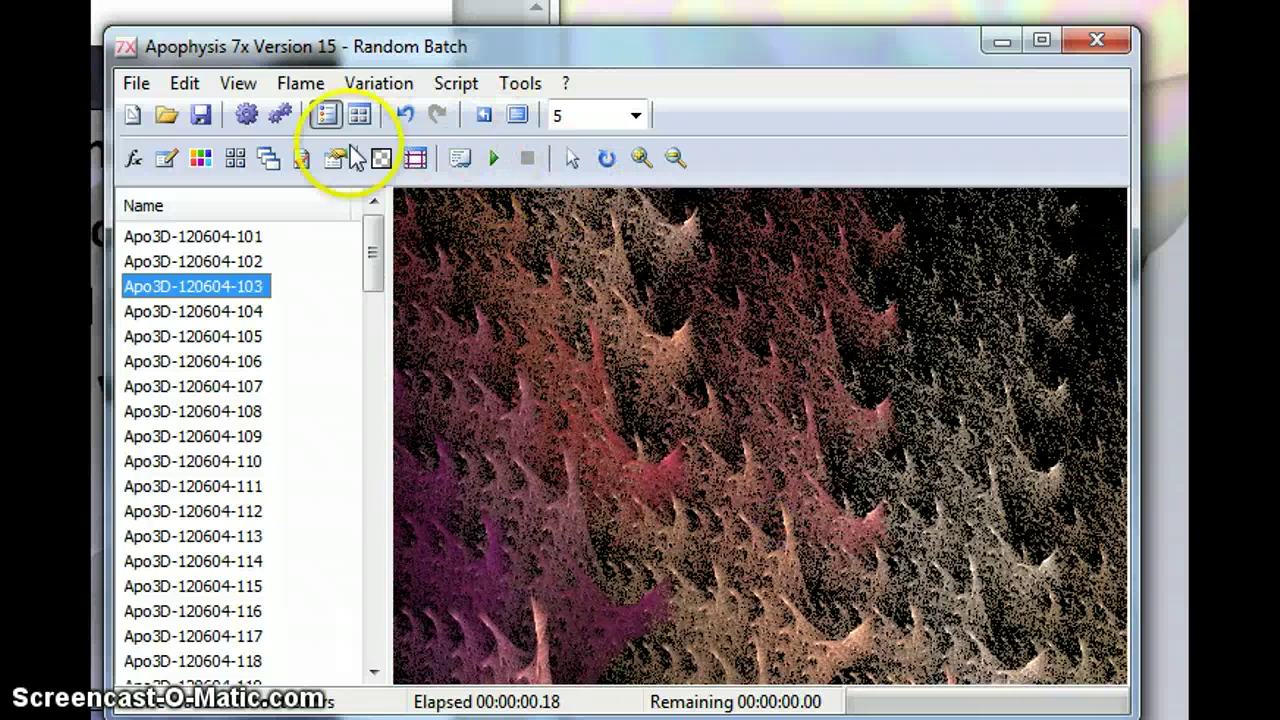
left_click(200, 159)
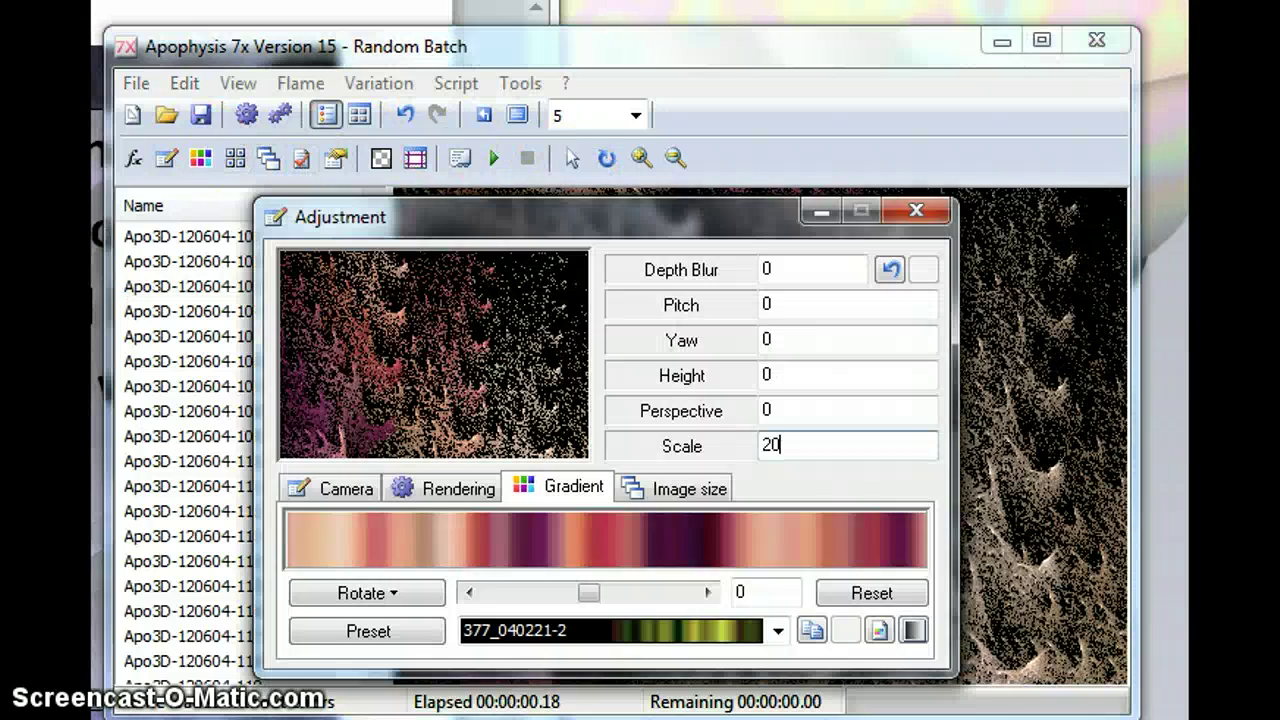
left_click(335, 488)
left_click_drag(673, 634, 561, 645)
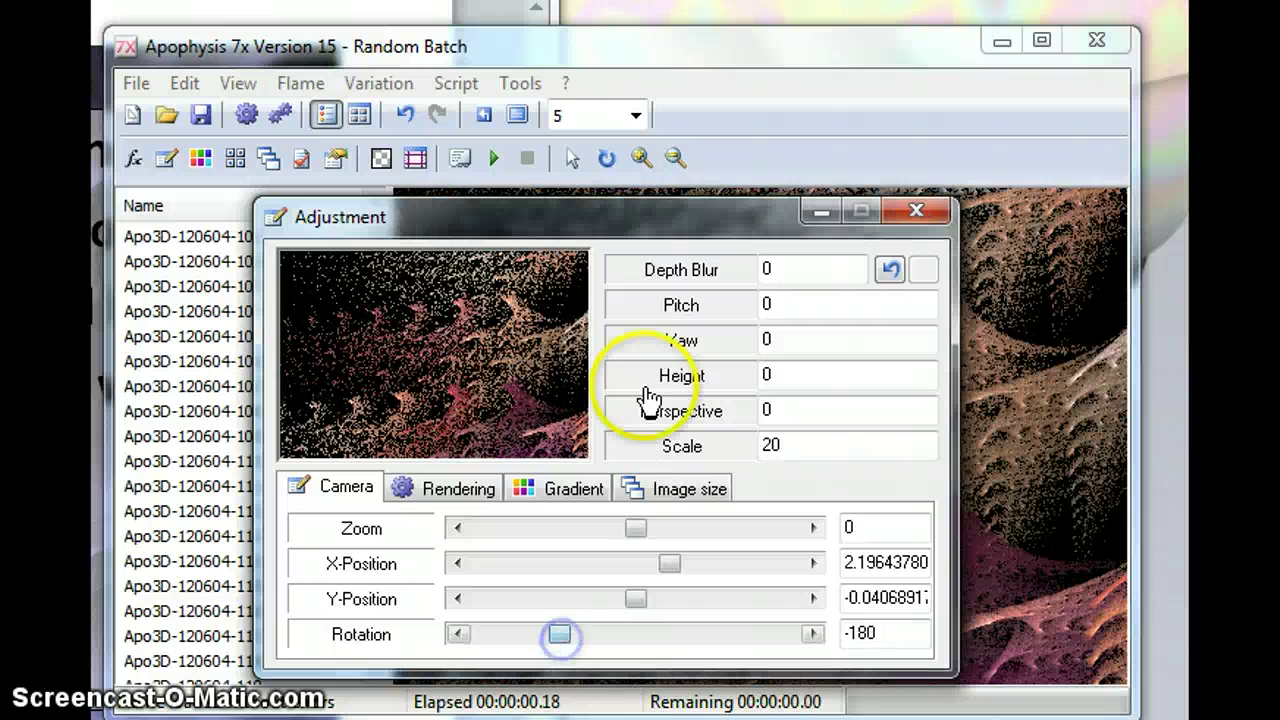
Try a scale of 15, set it to 17, and turn the camera rotation back to a positive angle
double_click(776, 445)
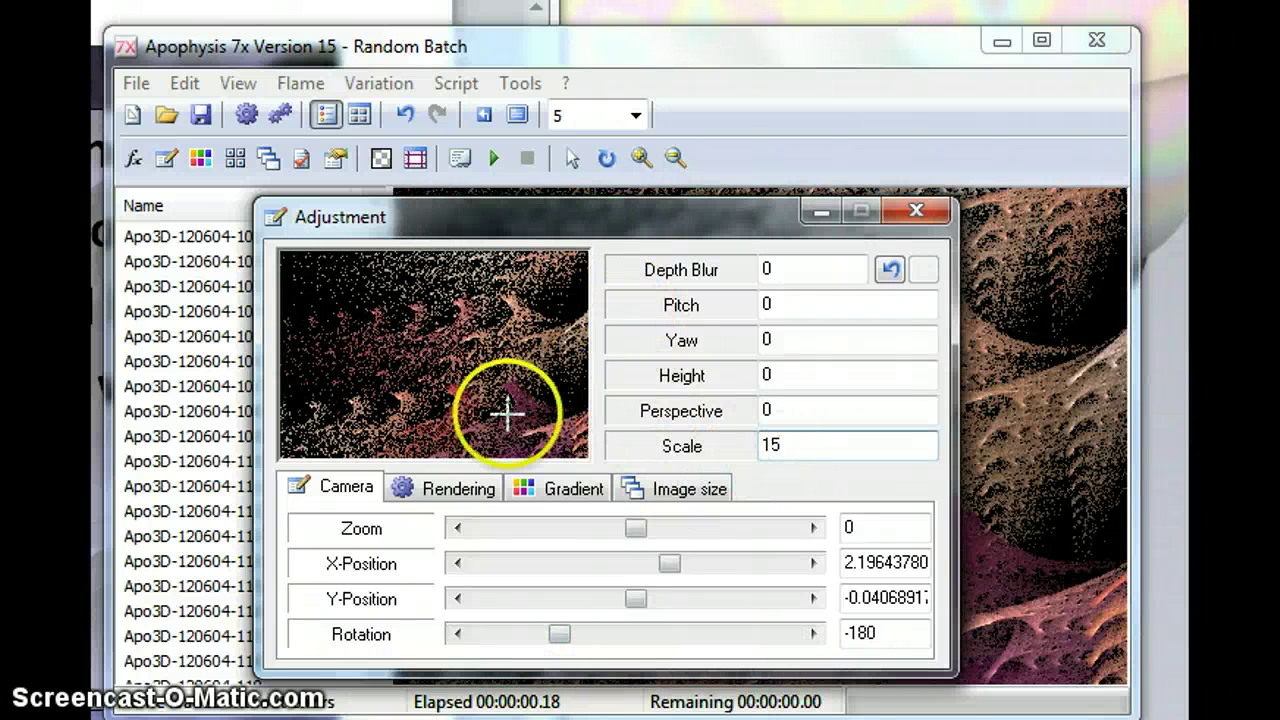
type("15")
key("Return")
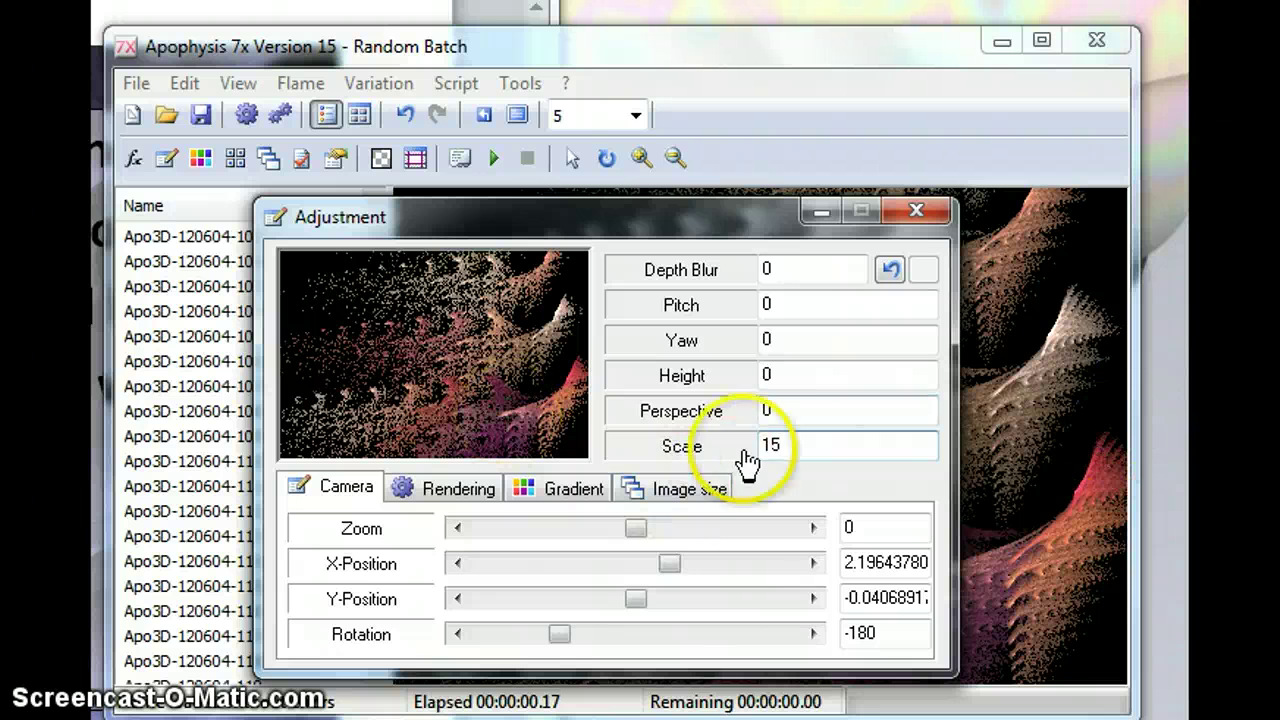
left_click(682, 447)
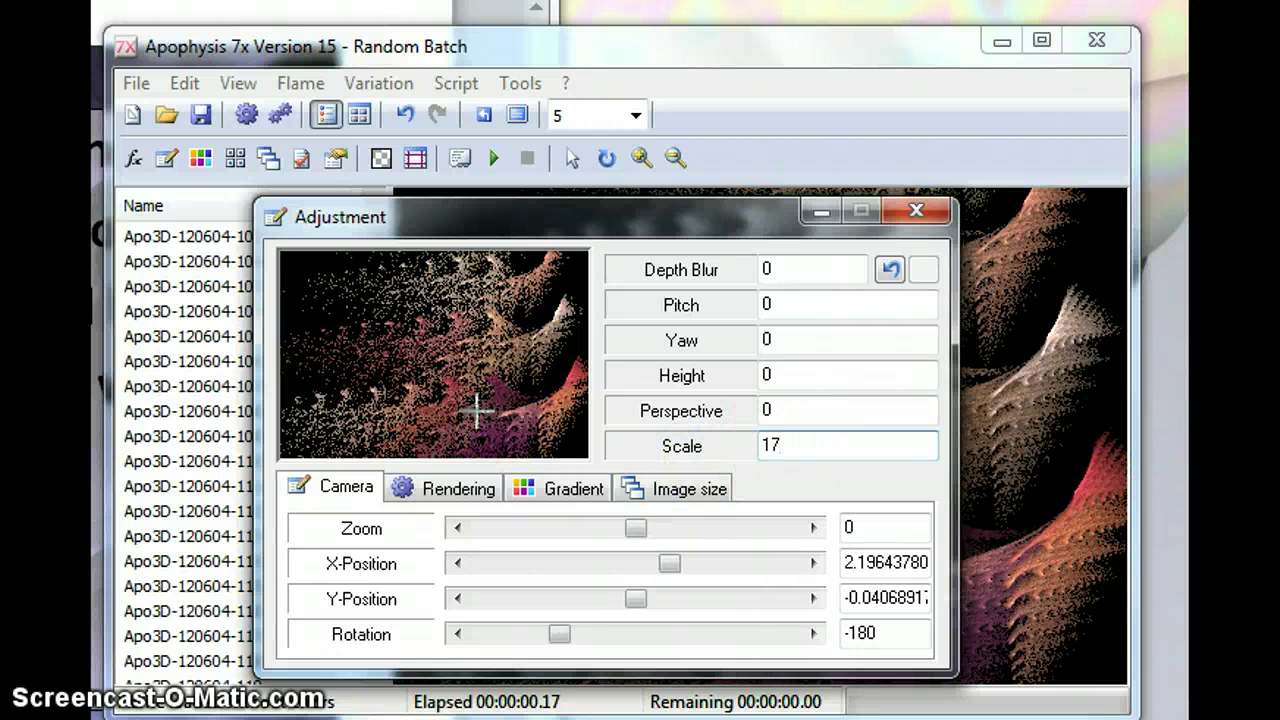
key("Return")
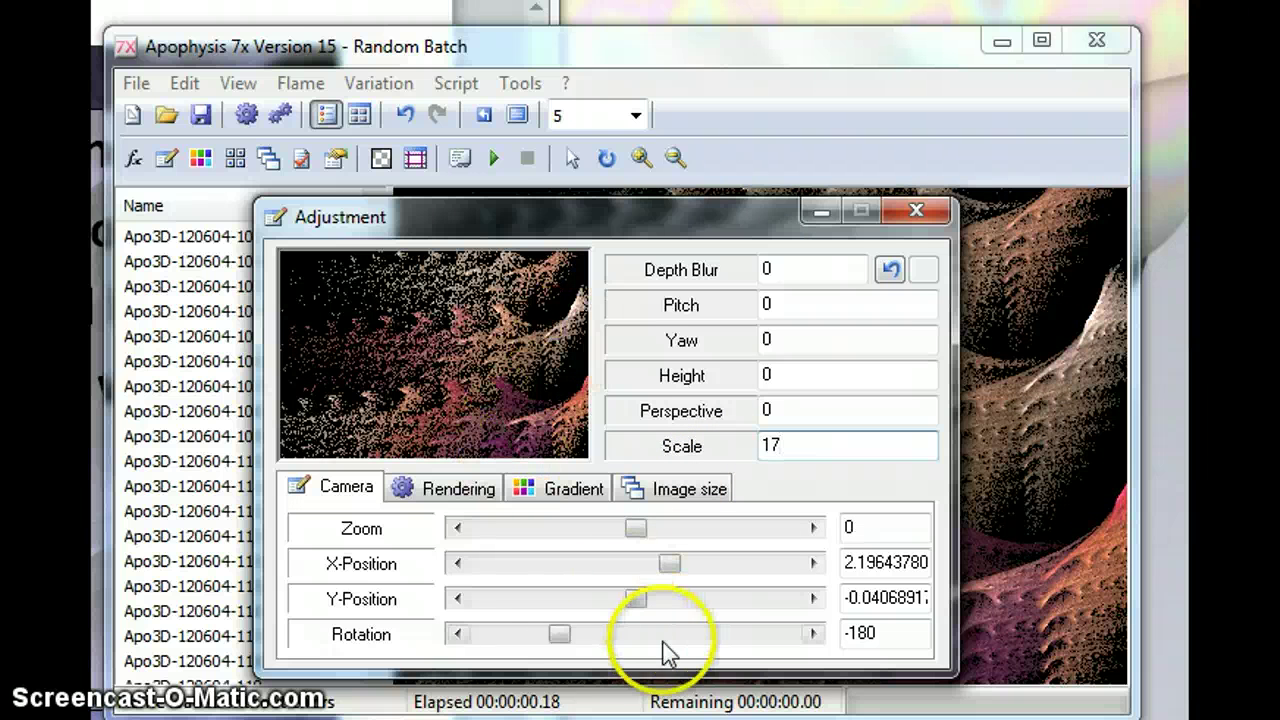
left_click_drag(560, 636, 665, 610)
Replace the flame's gradient with a randomly generated smooth green-to-purple one
left_click(556, 487)
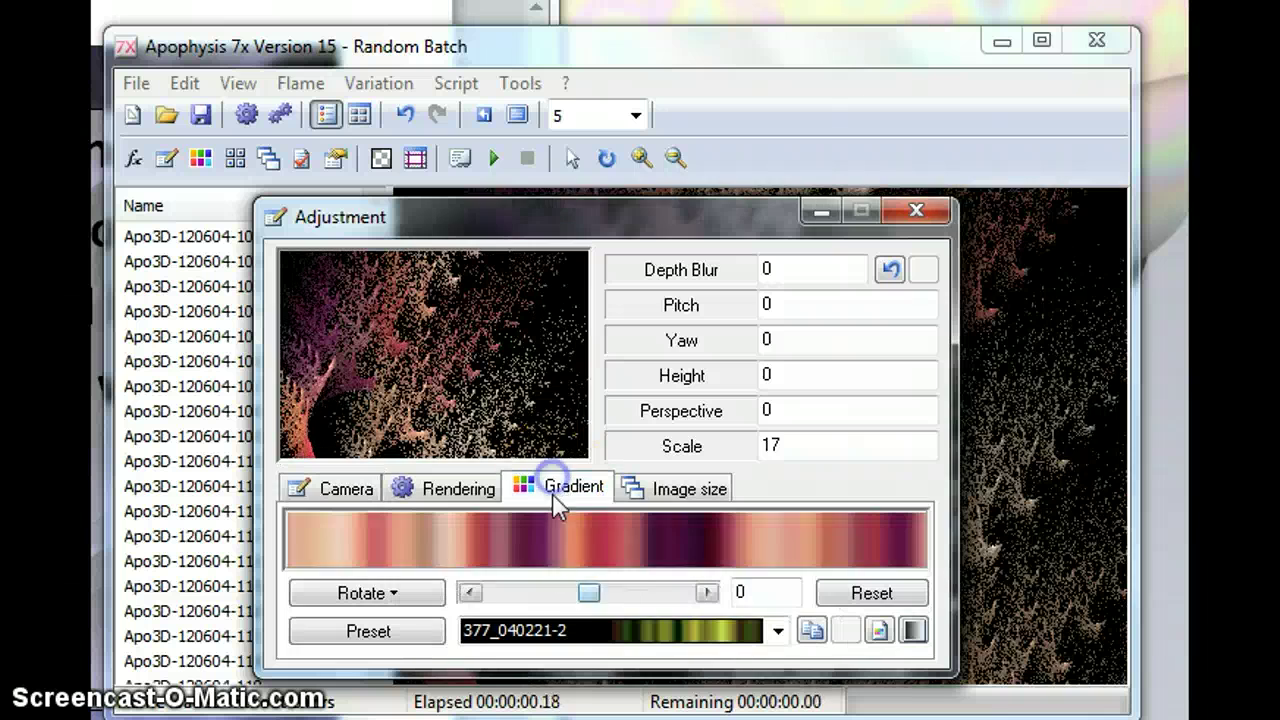
left_click(586, 555)
left_click(586, 555)
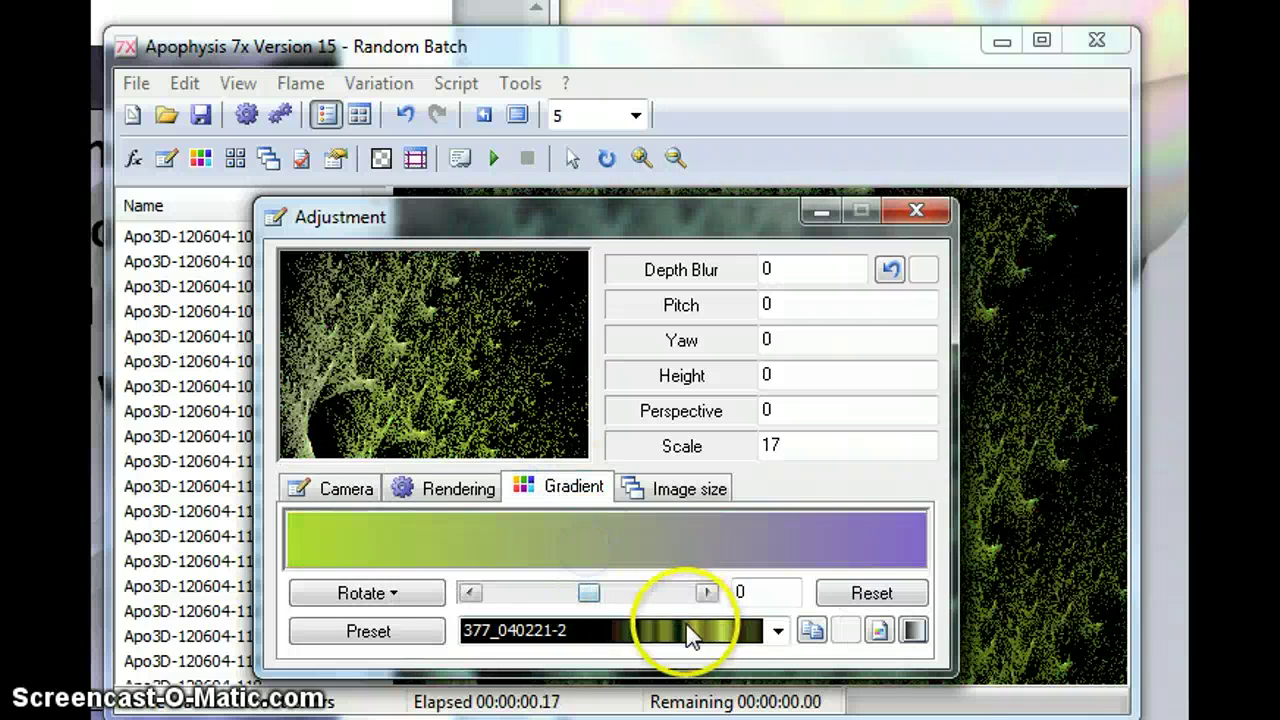
Apply the gradient preset 402_040221-45 to the flame and rotate the gradient by about -68
left_click(690, 632)
left_click(846, 522)
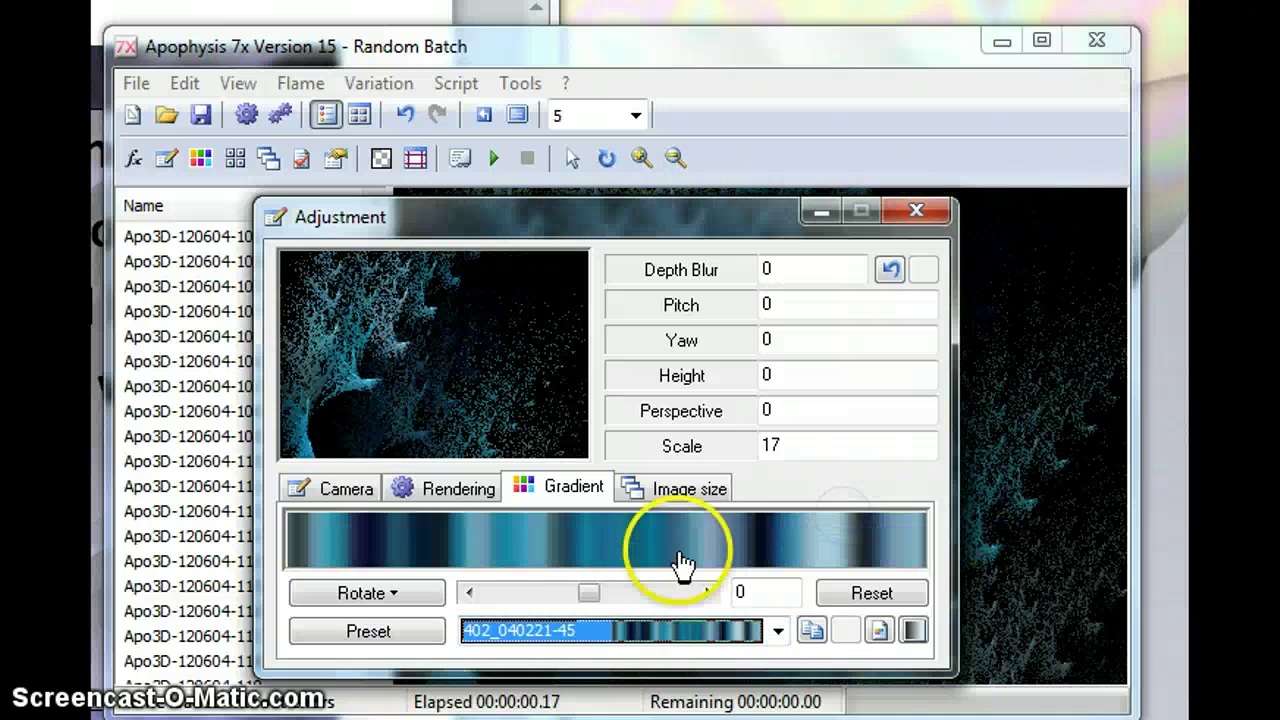
left_click_drag(589, 593, 541, 604)
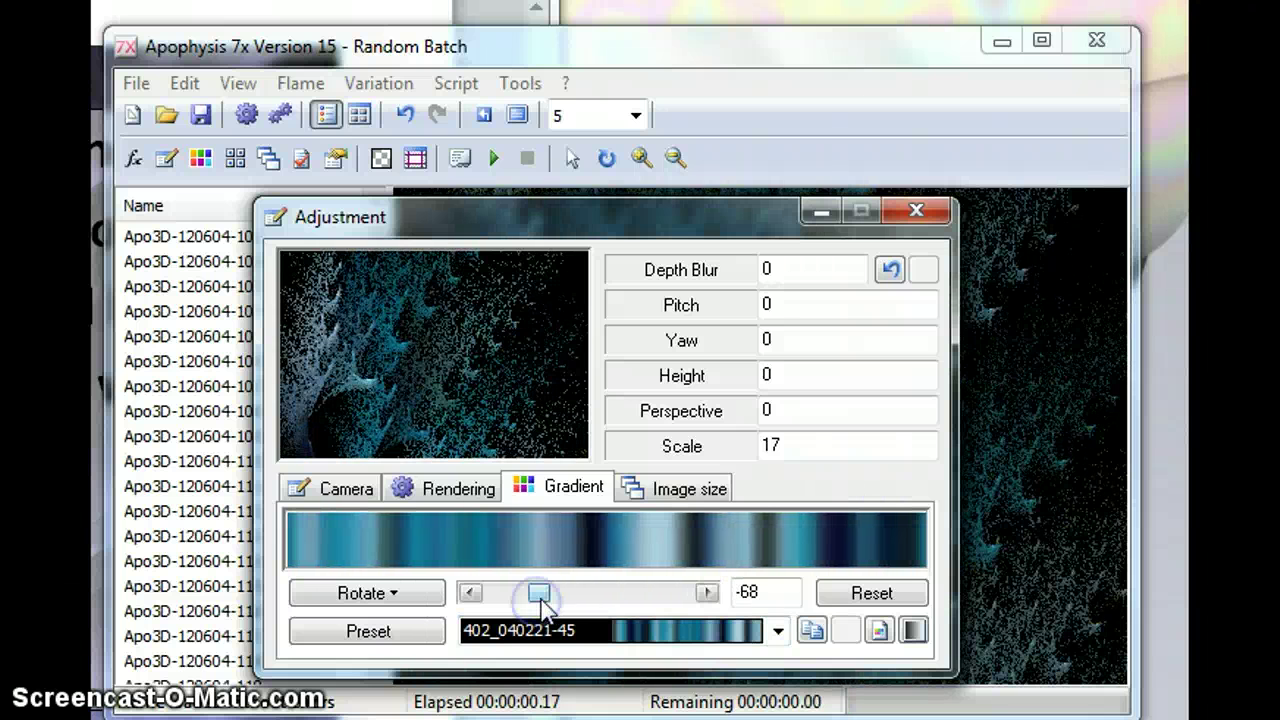
left_click(872, 593)
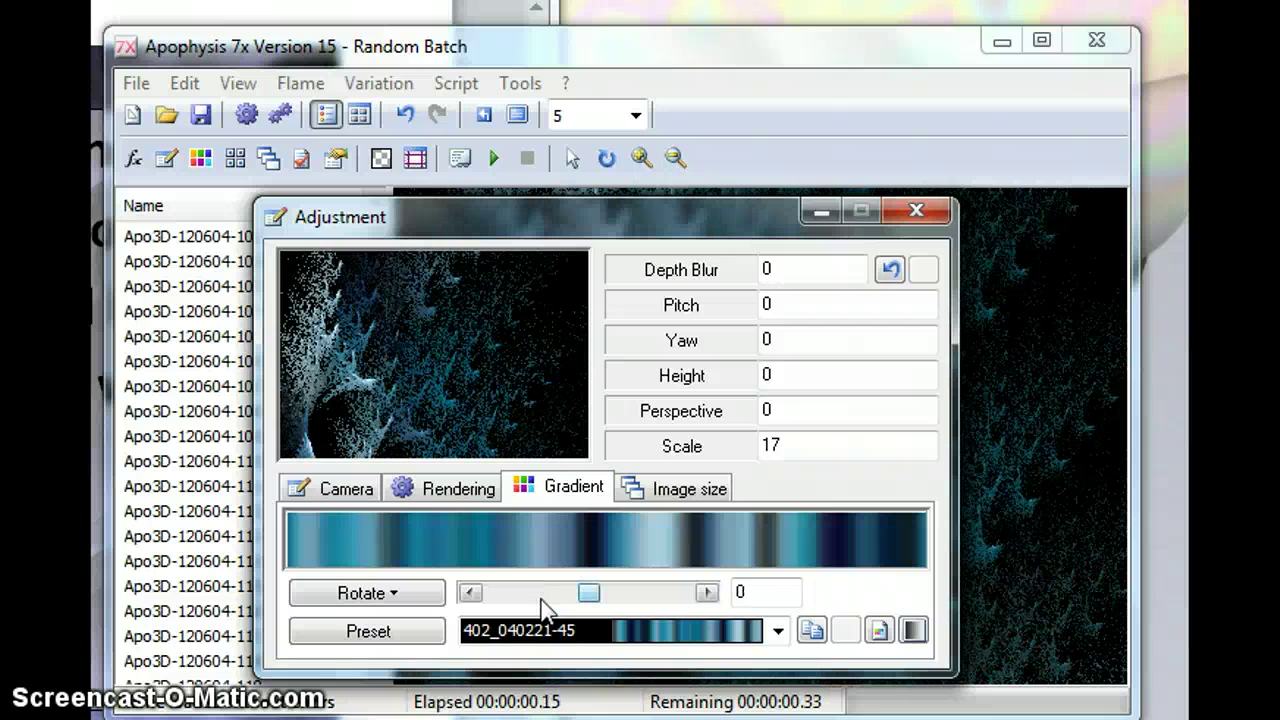
Recalculate the flame's colors with the Calculate colors command
left_click(300, 83)
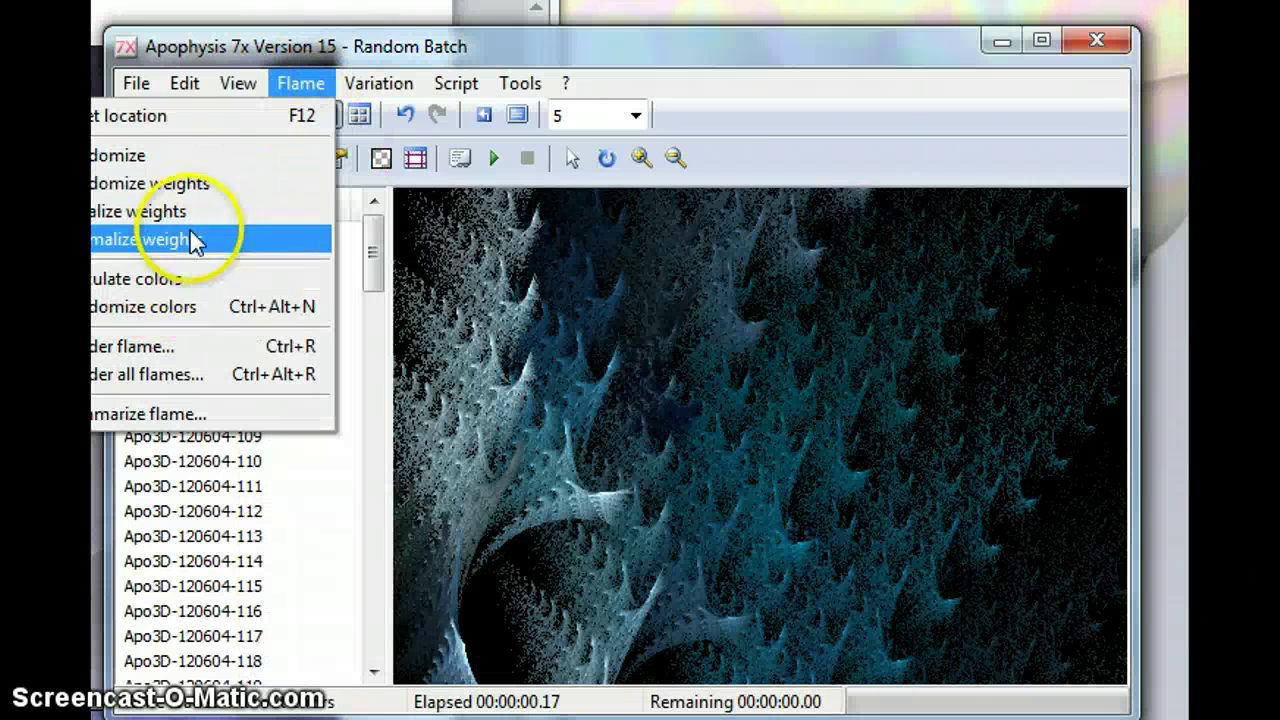
mouse_move(428, 75)
mouse_move(316, 78)
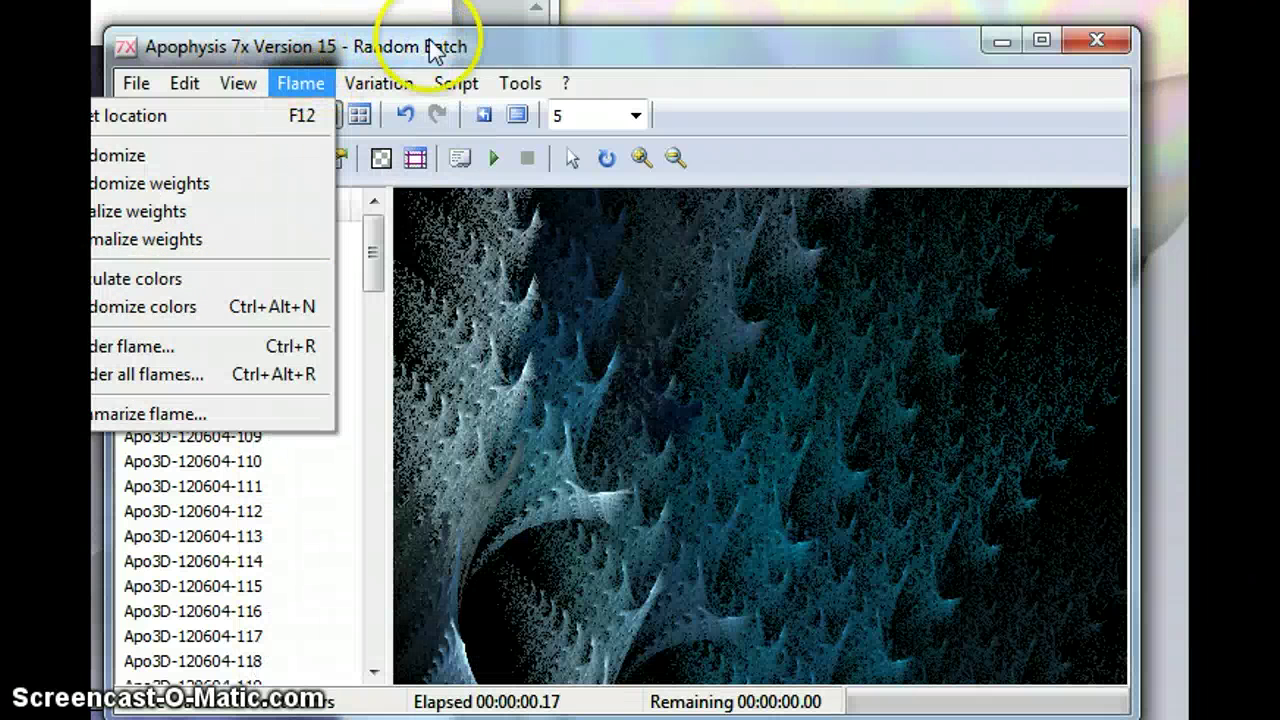
left_click(379, 83)
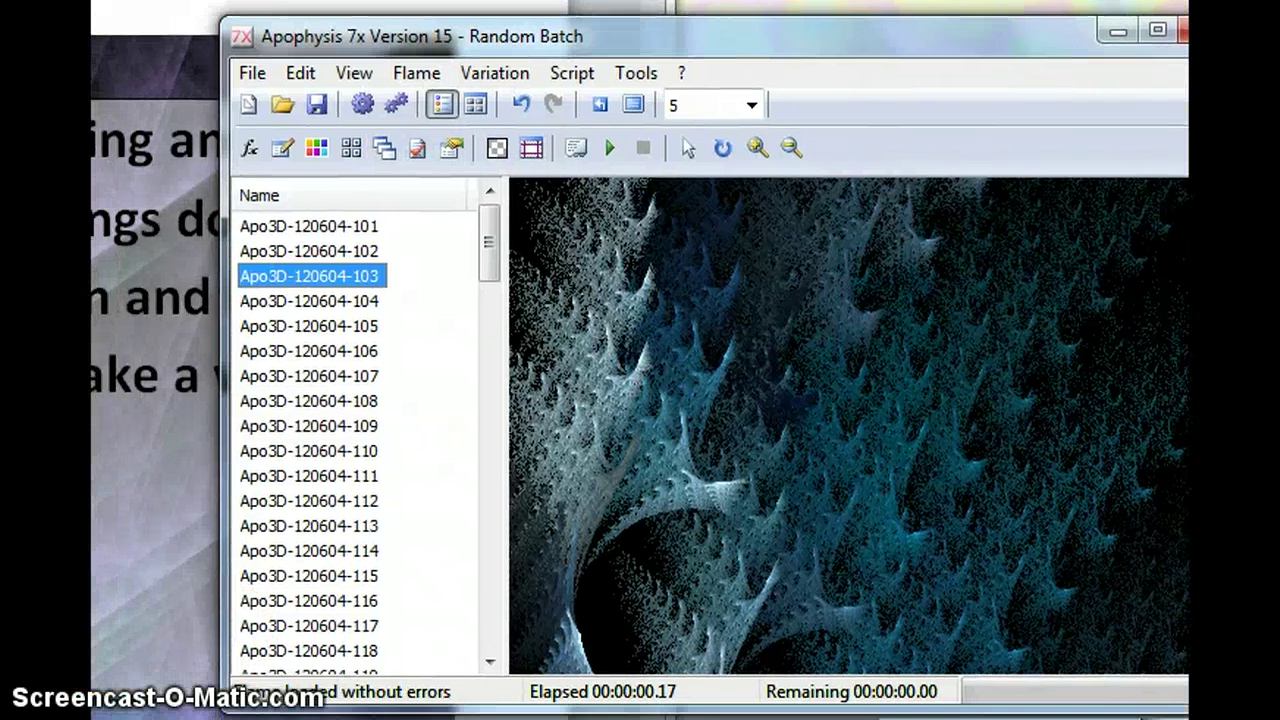
left_click(296, 84)
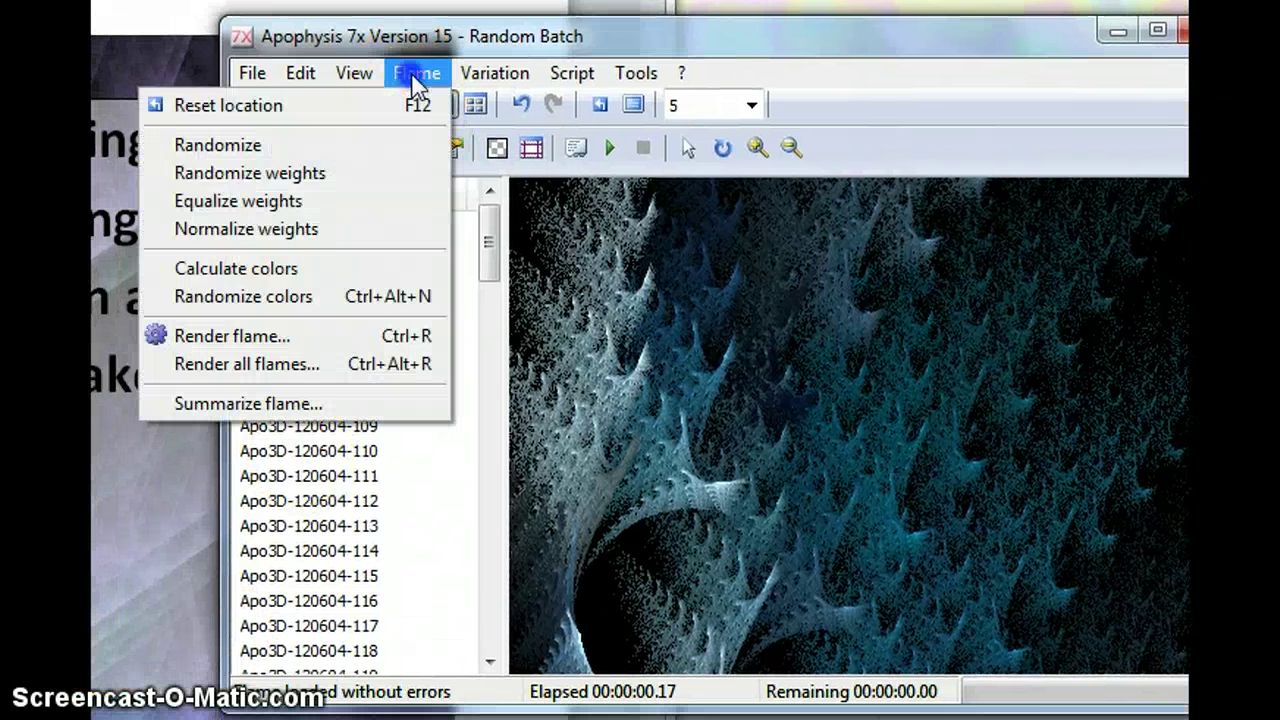
left_click(271, 268)
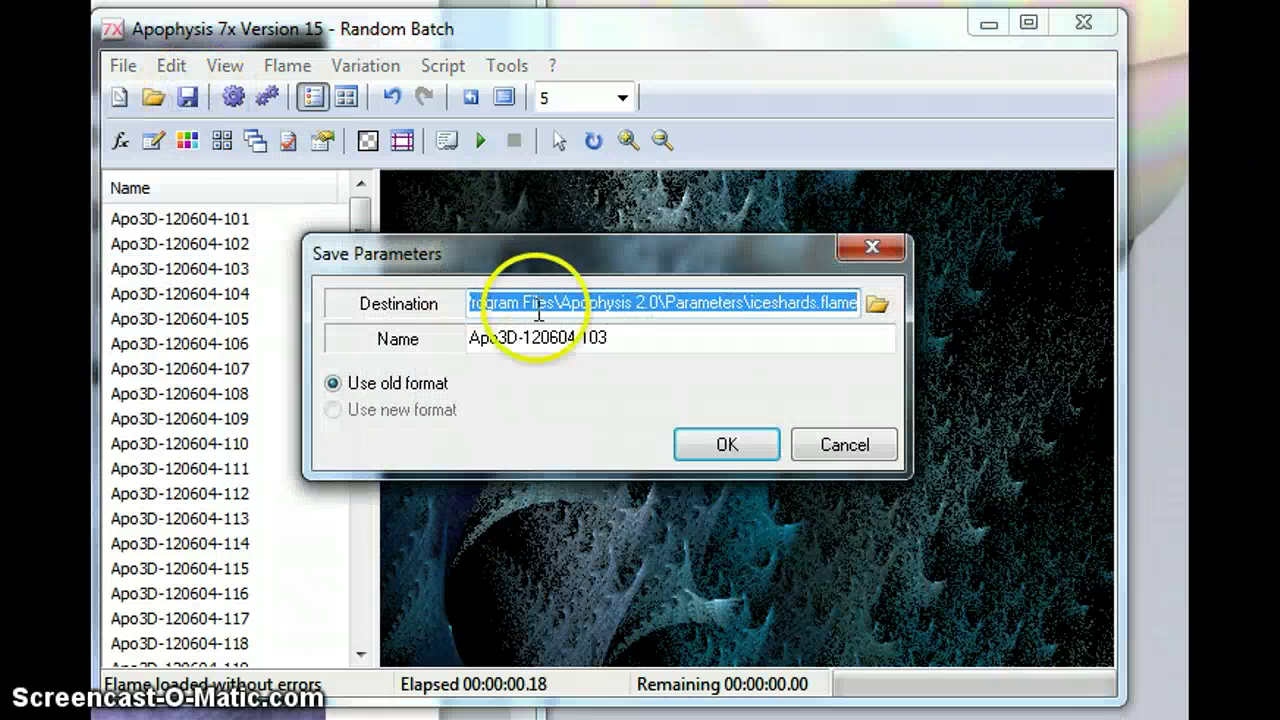
Save the flame's parameters under the name spikysea in a parameter file called spikysea.flame
left_click_drag(615, 338, 446, 354)
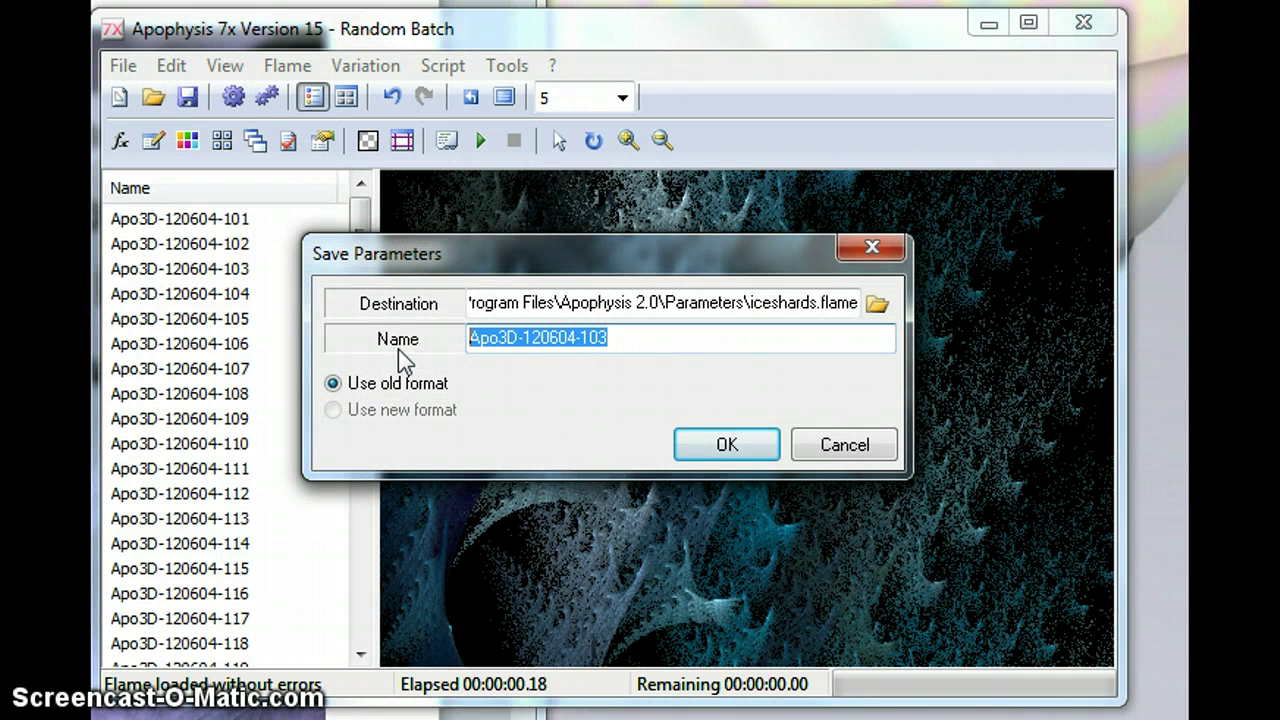
type("spikysea")
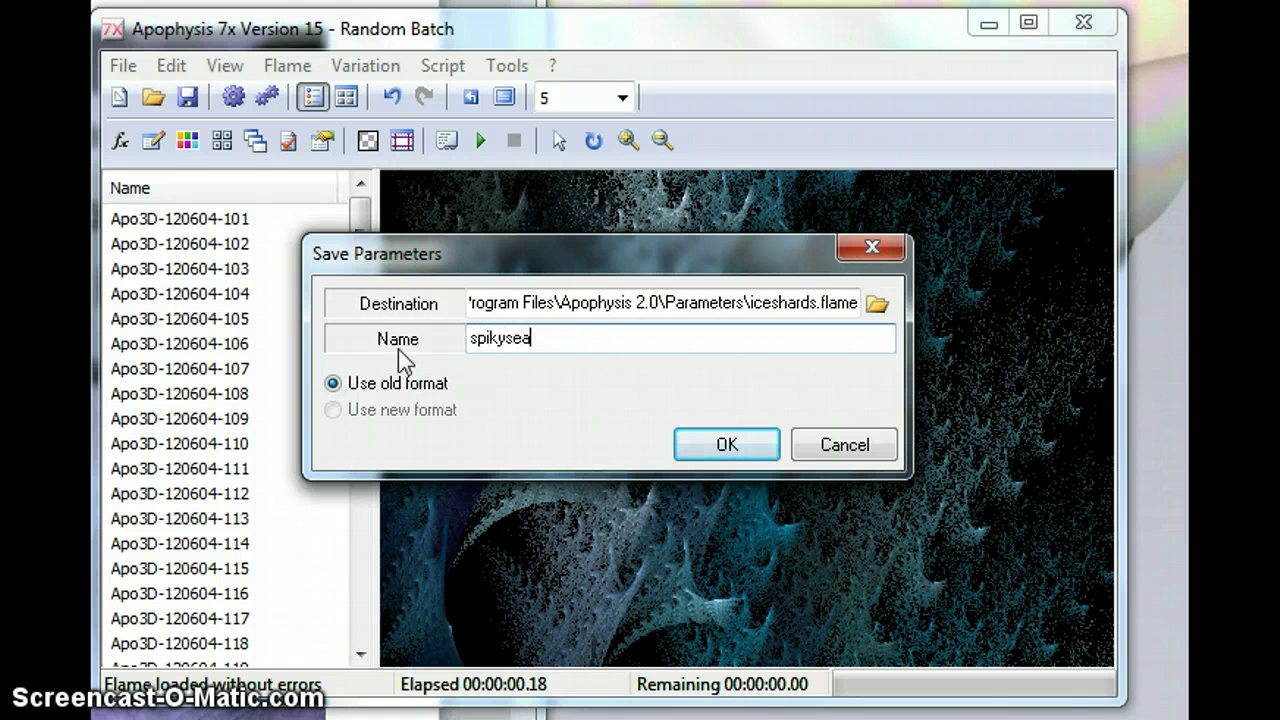
left_click(823, 313)
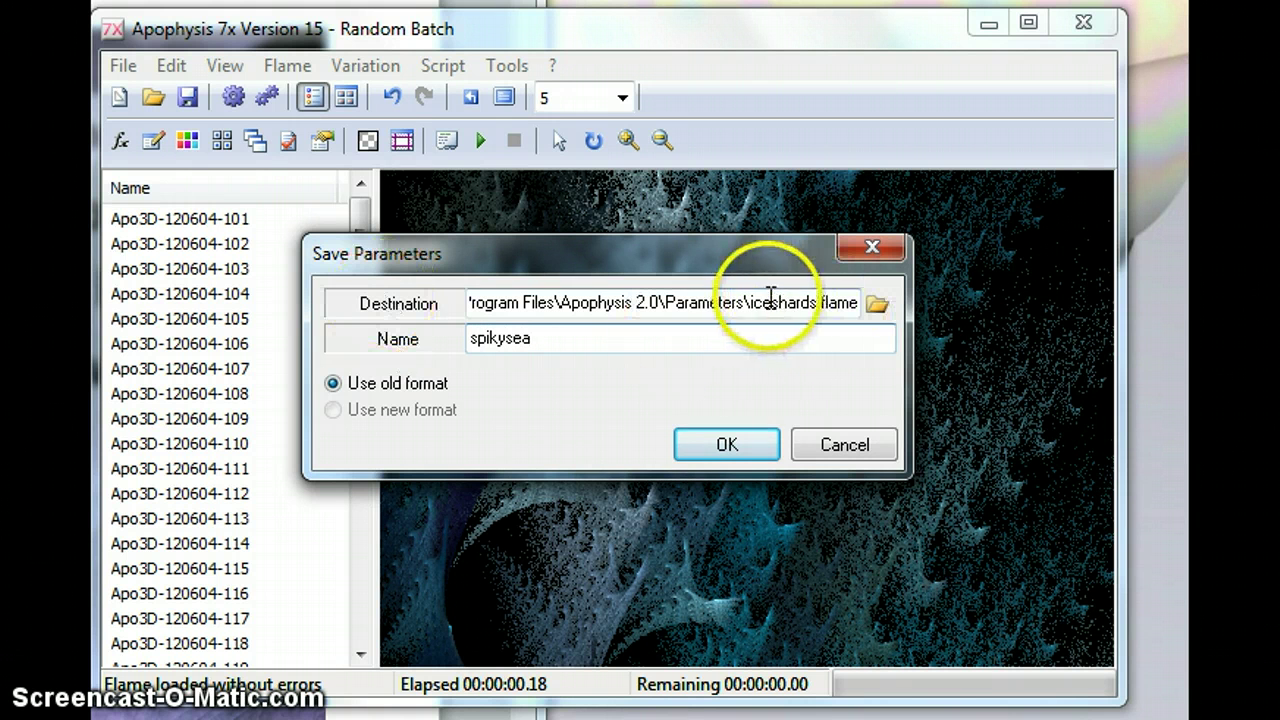
left_click_drag(750, 303, 810, 303)
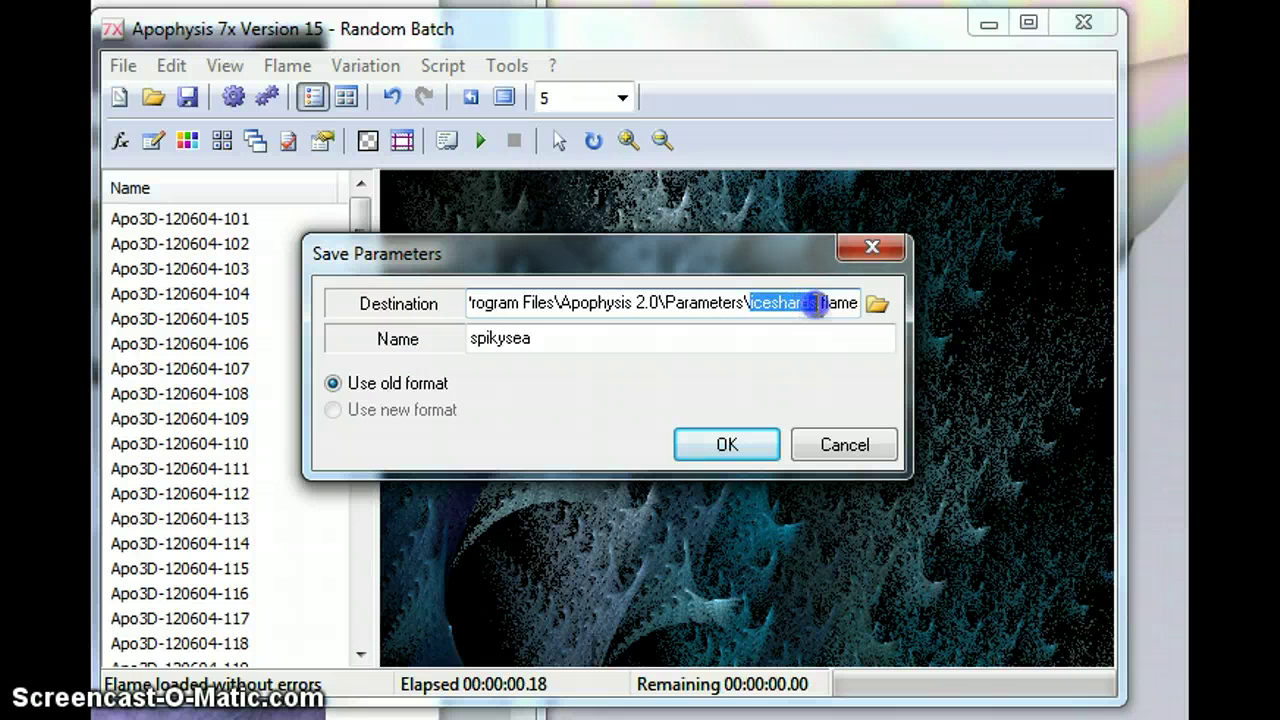
type("spik")
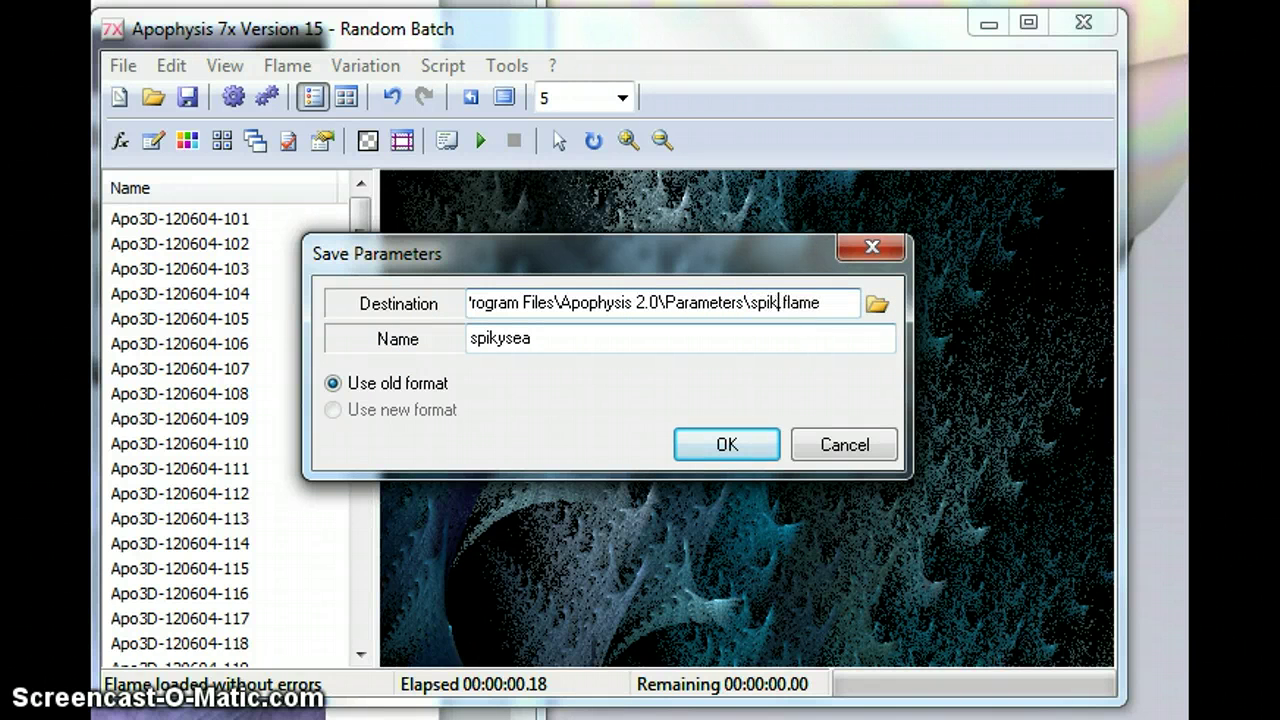
type("ysea")
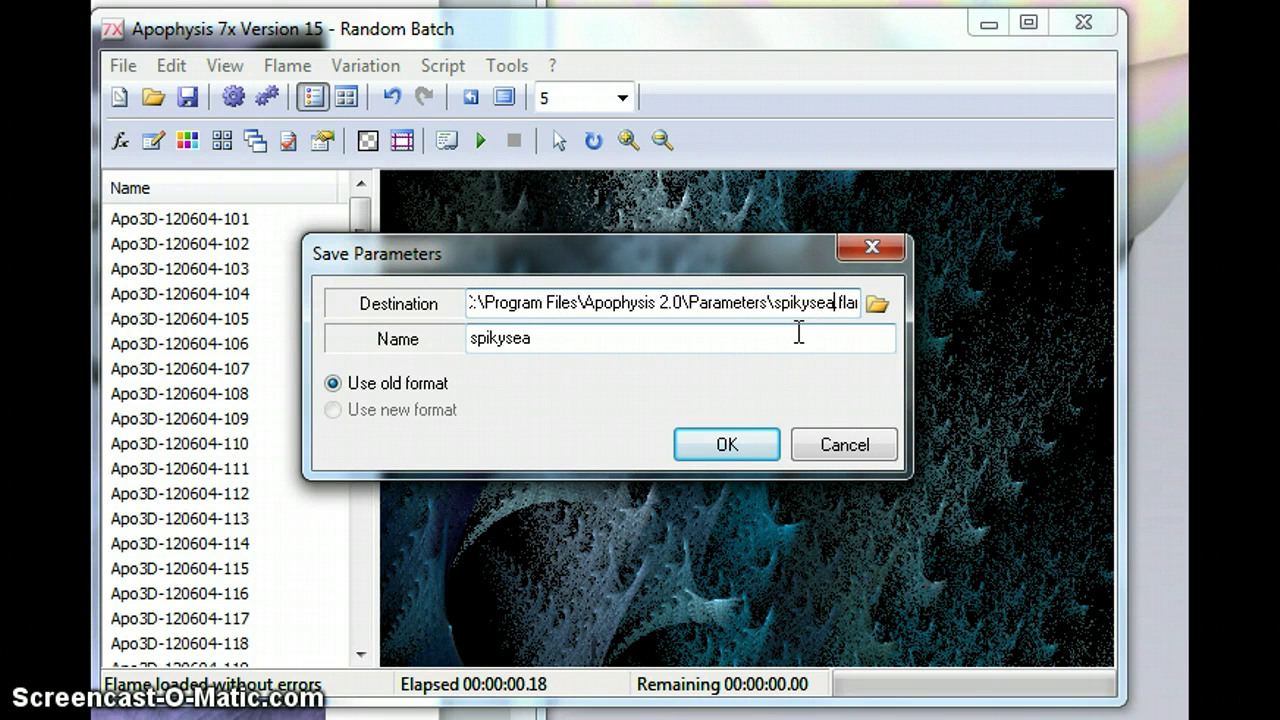
left_click(727, 444)
Set the flame's render width to 2750 with the aspect ratio maintained, and start the render
left_click(234, 99)
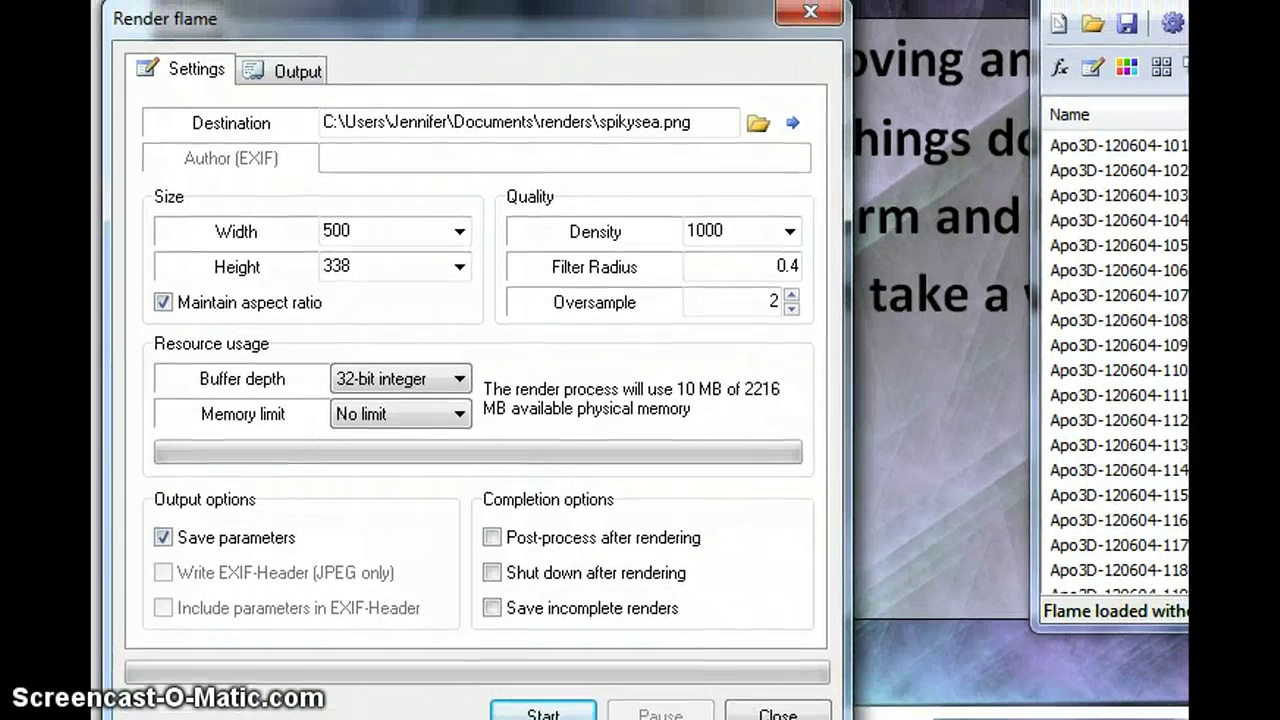
left_click_drag(364, 216, 172, 231)
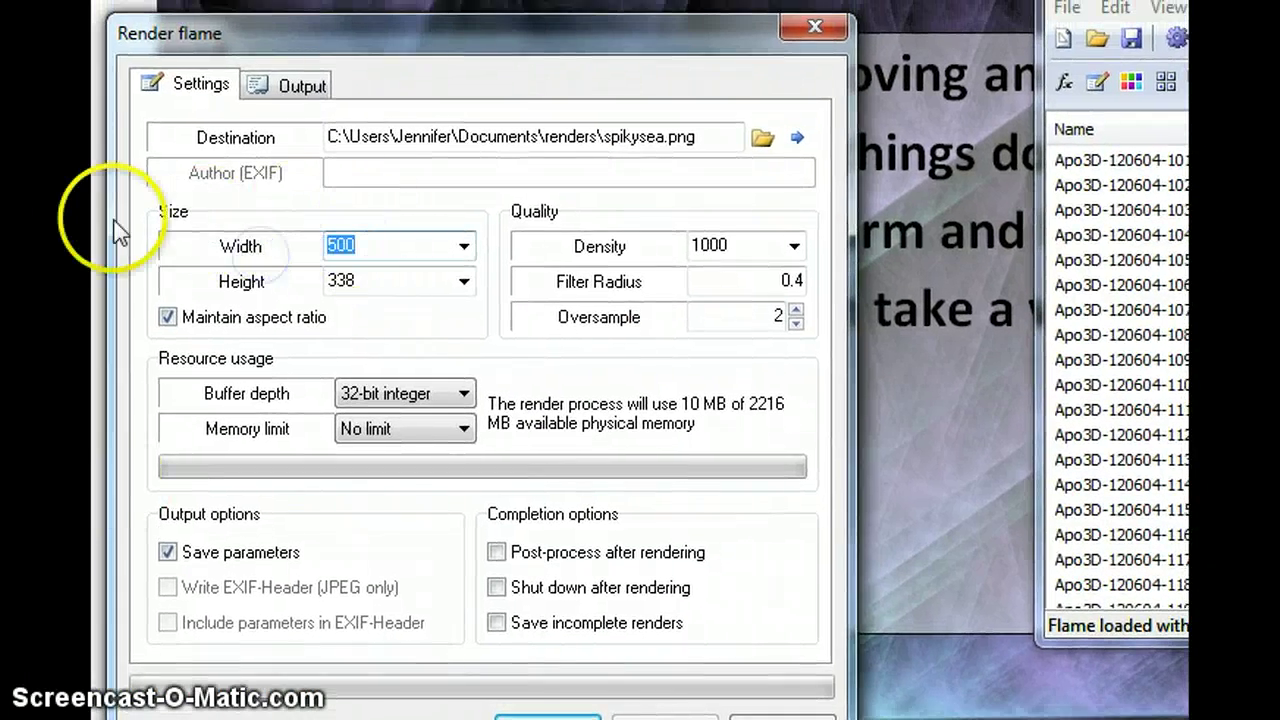
type("275")
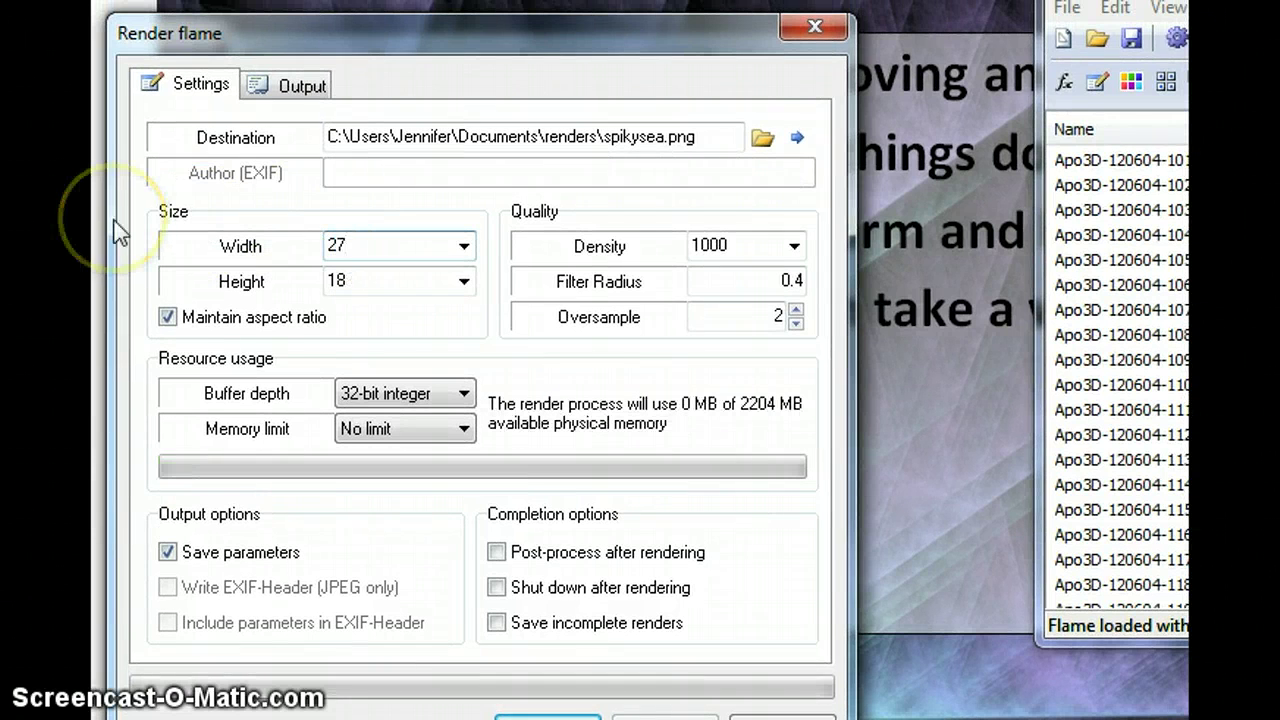
key("BackSpace")
type("750")
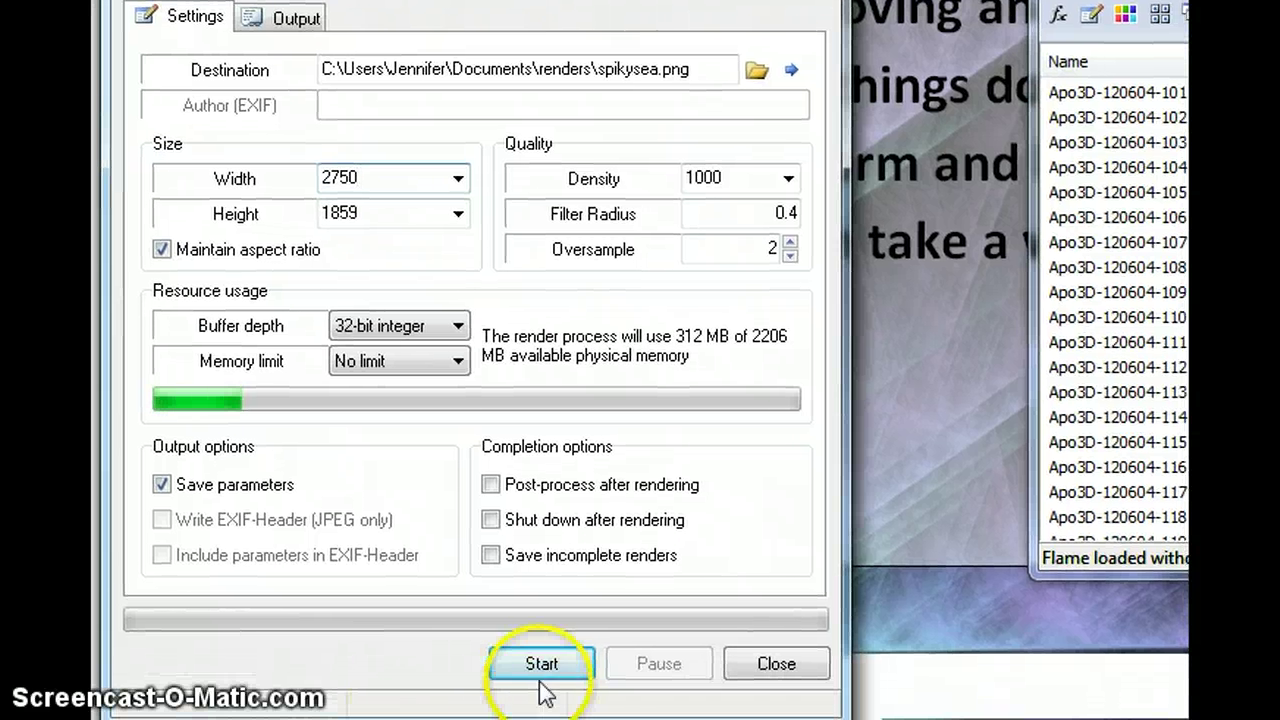
left_click(533, 665)
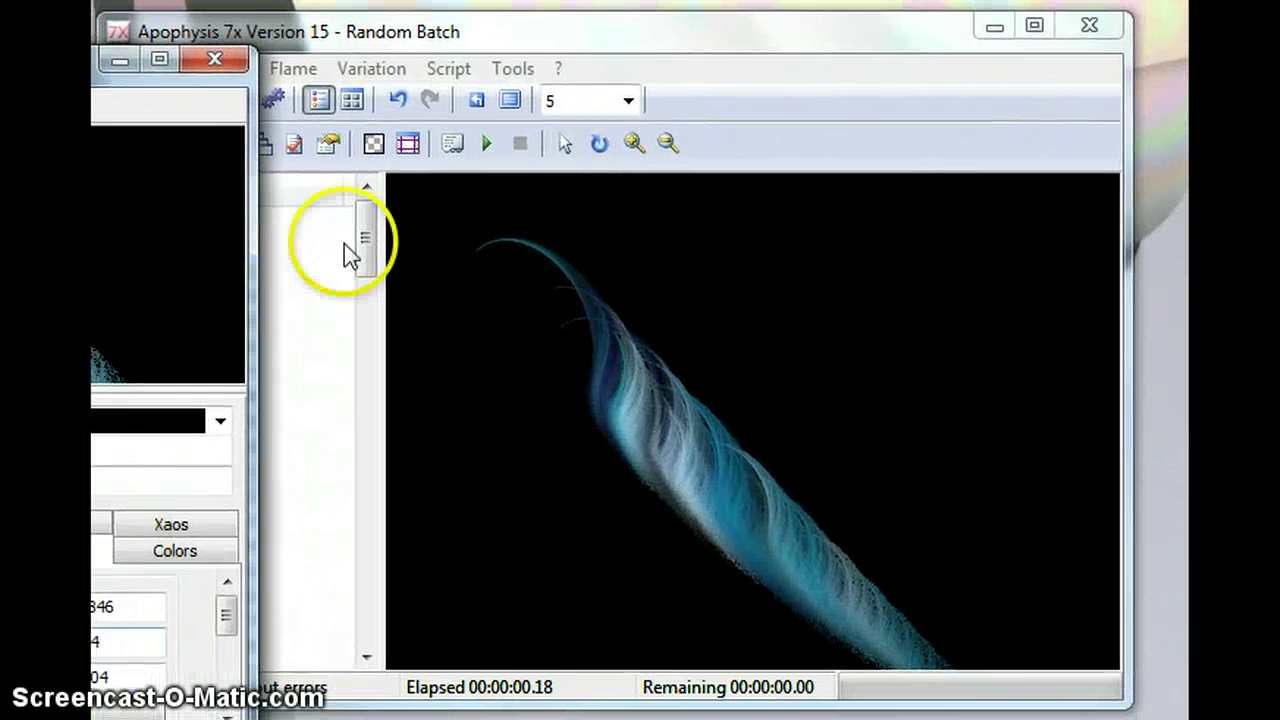
Close the transform editor, then set the new flame's camera rotation to 83.08 and its scale to 50
left_click(344, 242)
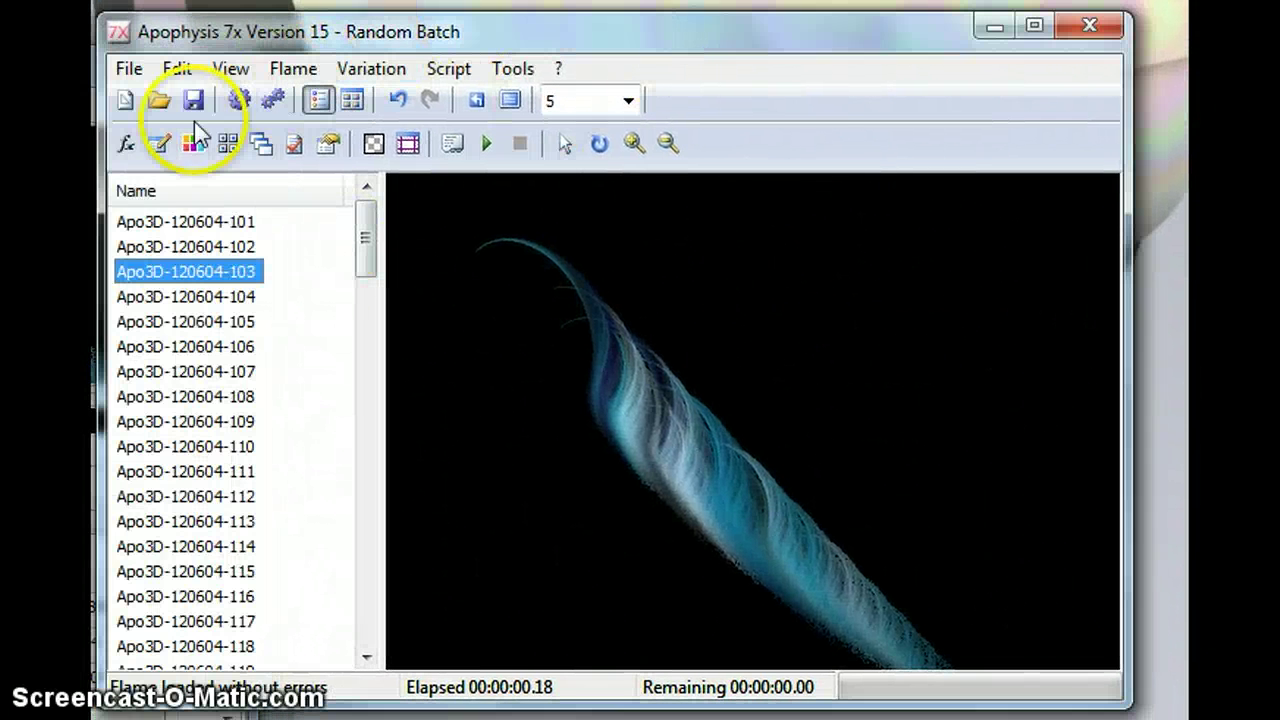
left_click(129, 146)
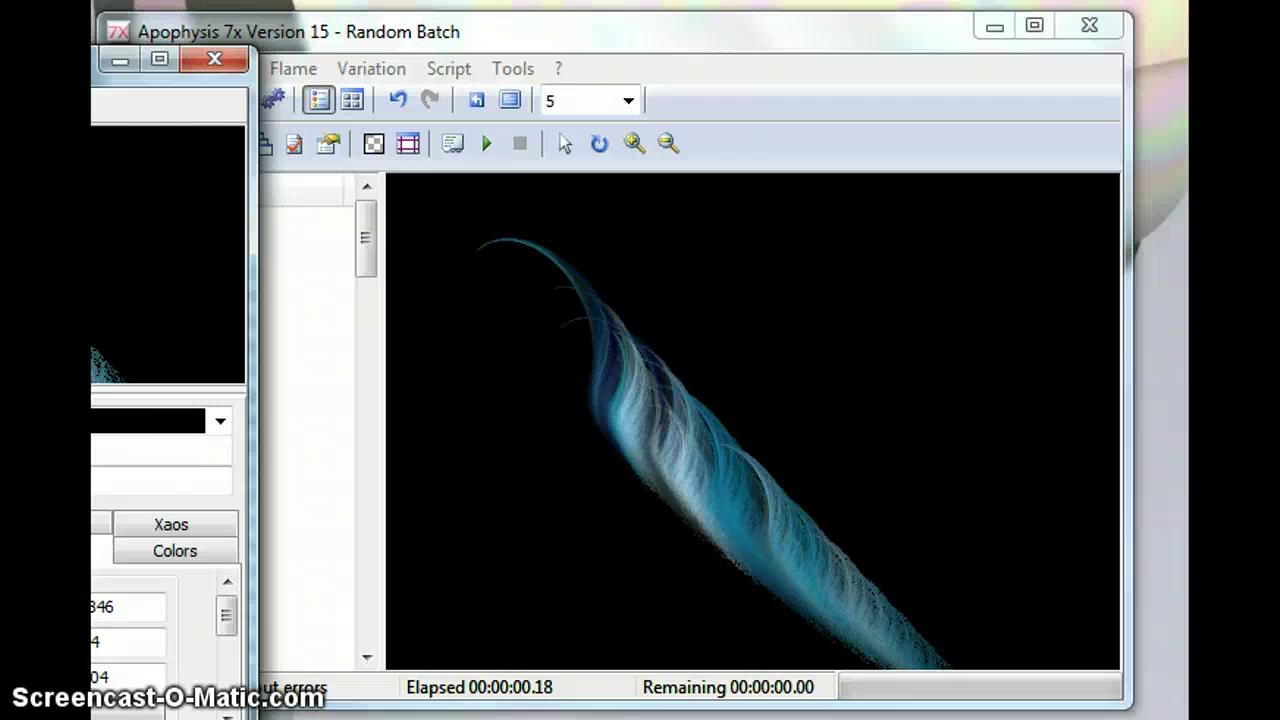
left_click(203, 60)
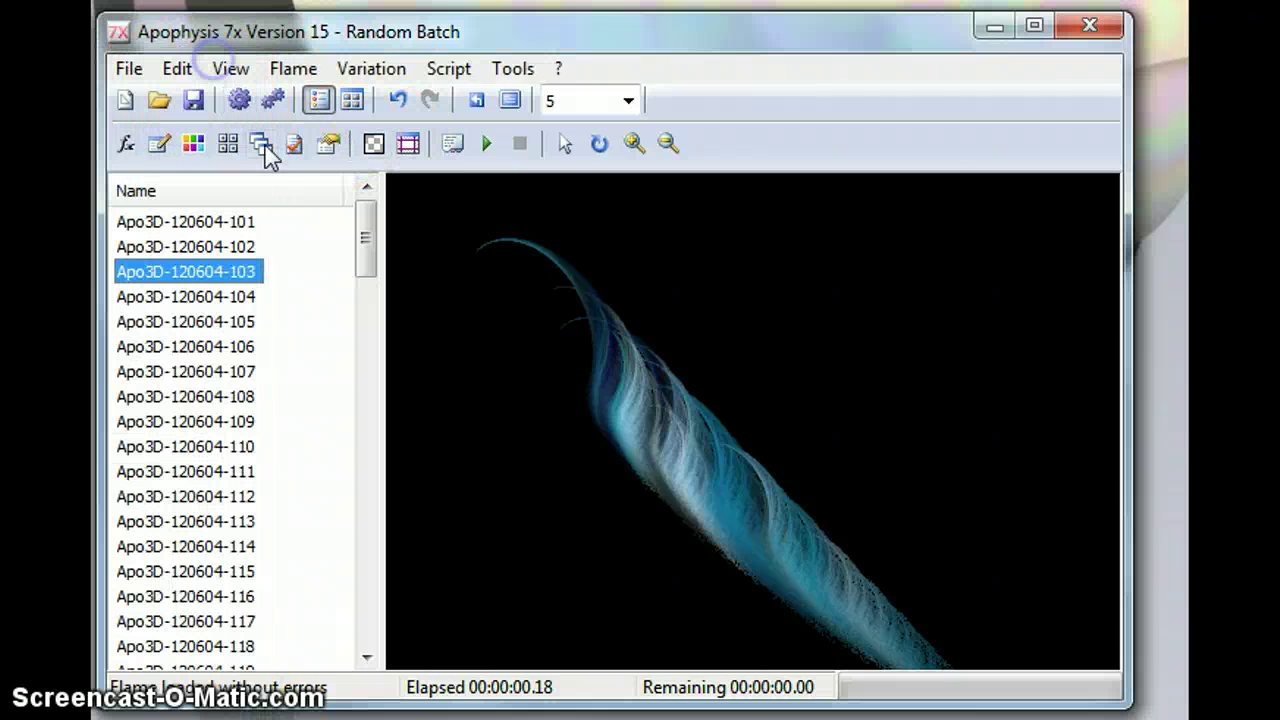
left_click(193, 145)
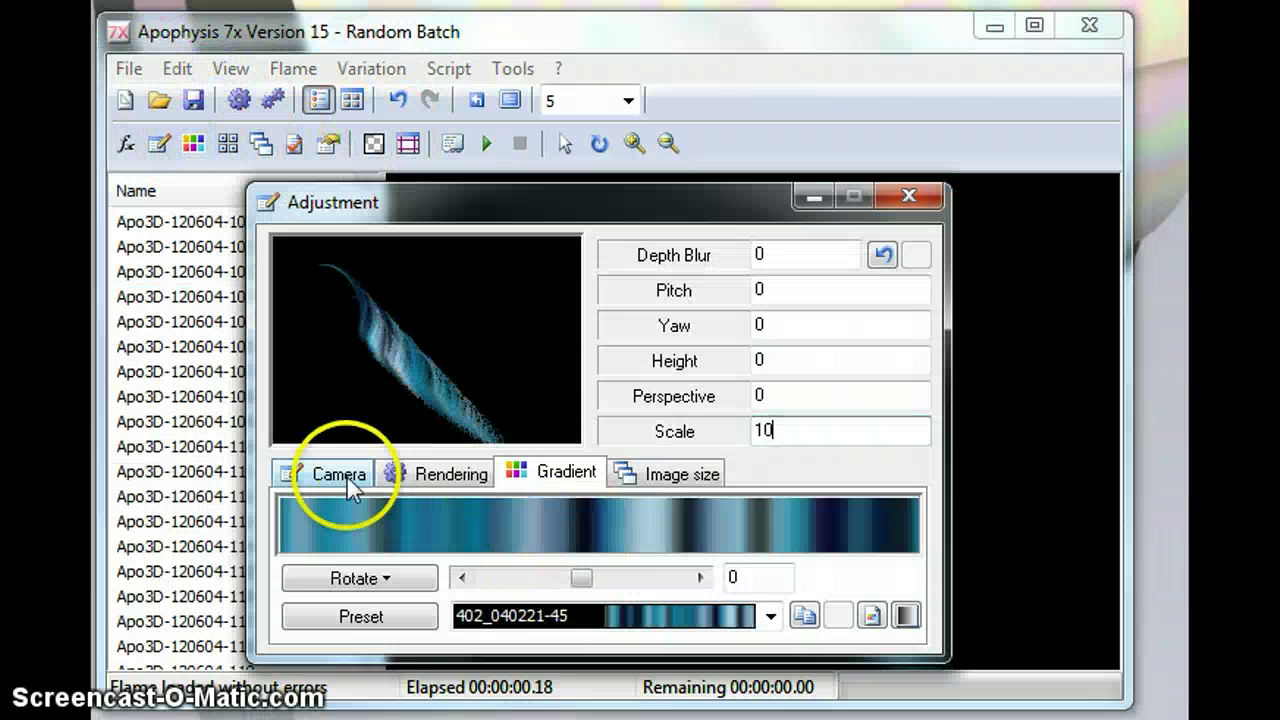
left_click(340, 474)
left_click_drag(634, 614, 664, 619)
left_click(787, 429)
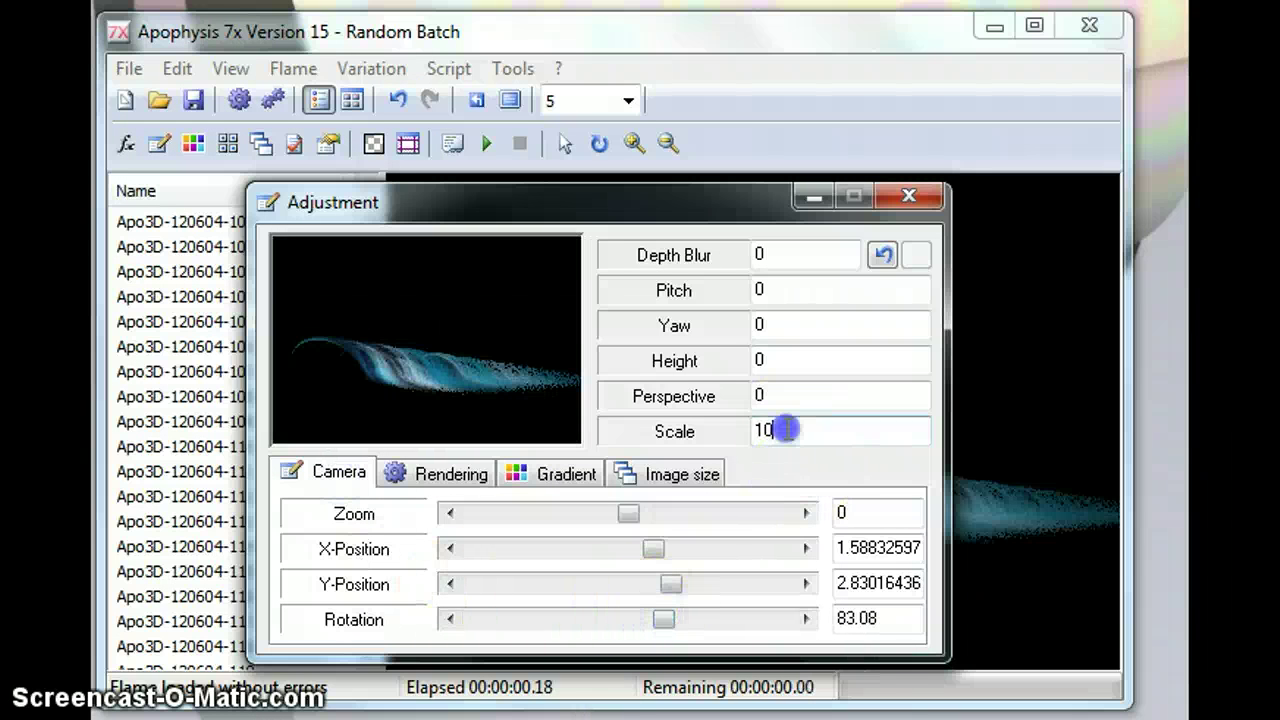
left_click_drag(787, 429, 714, 434)
key("Return")
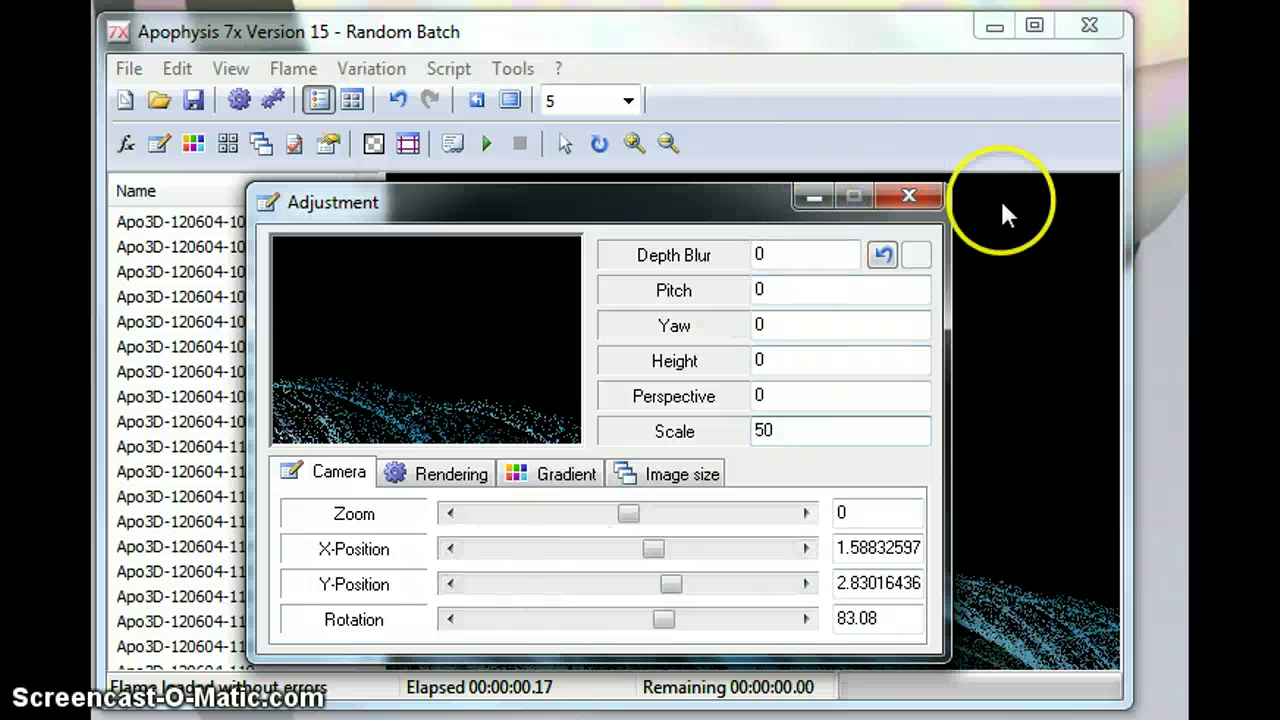
Close the adjustments and pan the flame to a camera position of about X 0.75, Y 2.96
left_click(908, 196)
left_click(565, 143)
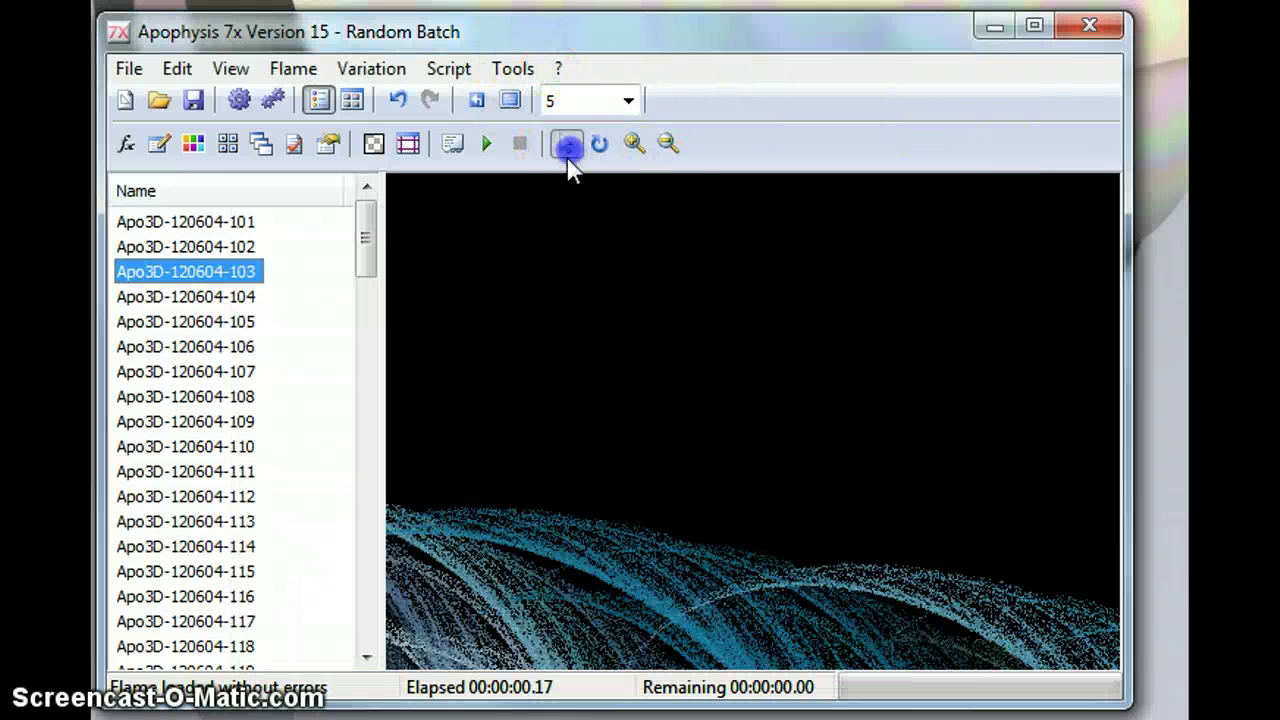
left_click_drag(645, 601, 670, 299)
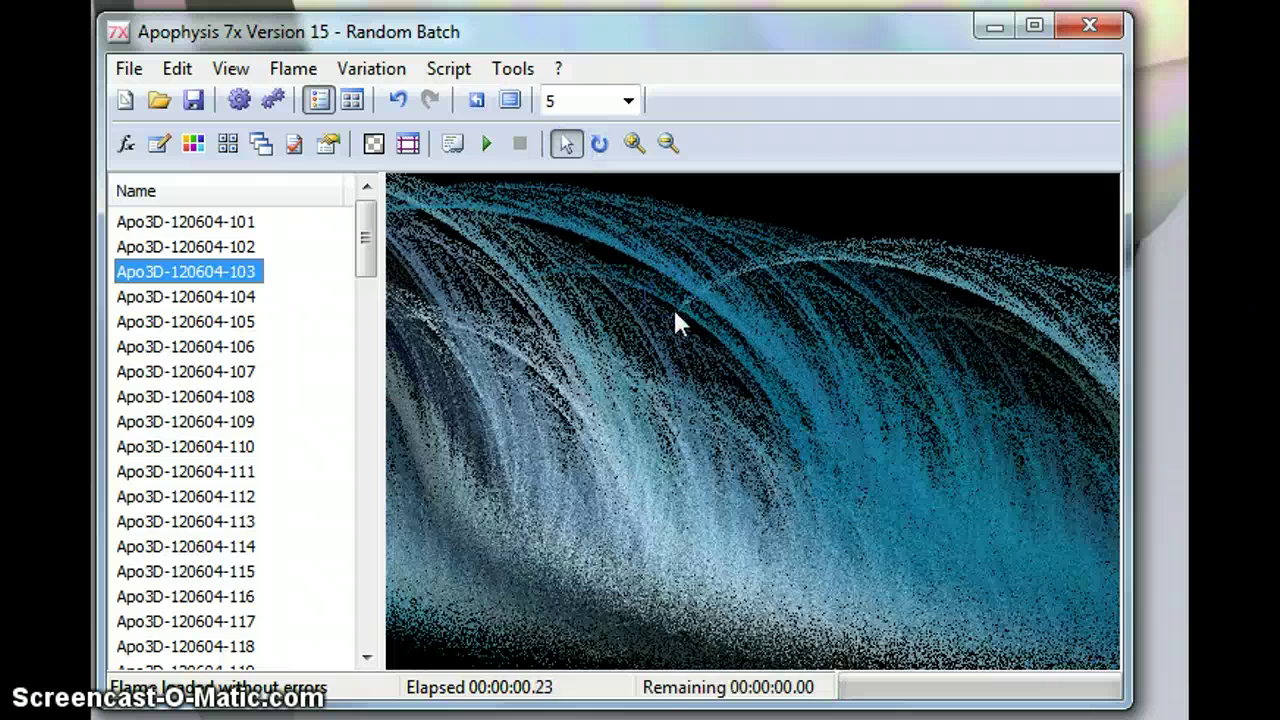
left_click_drag(707, 482, 672, 500)
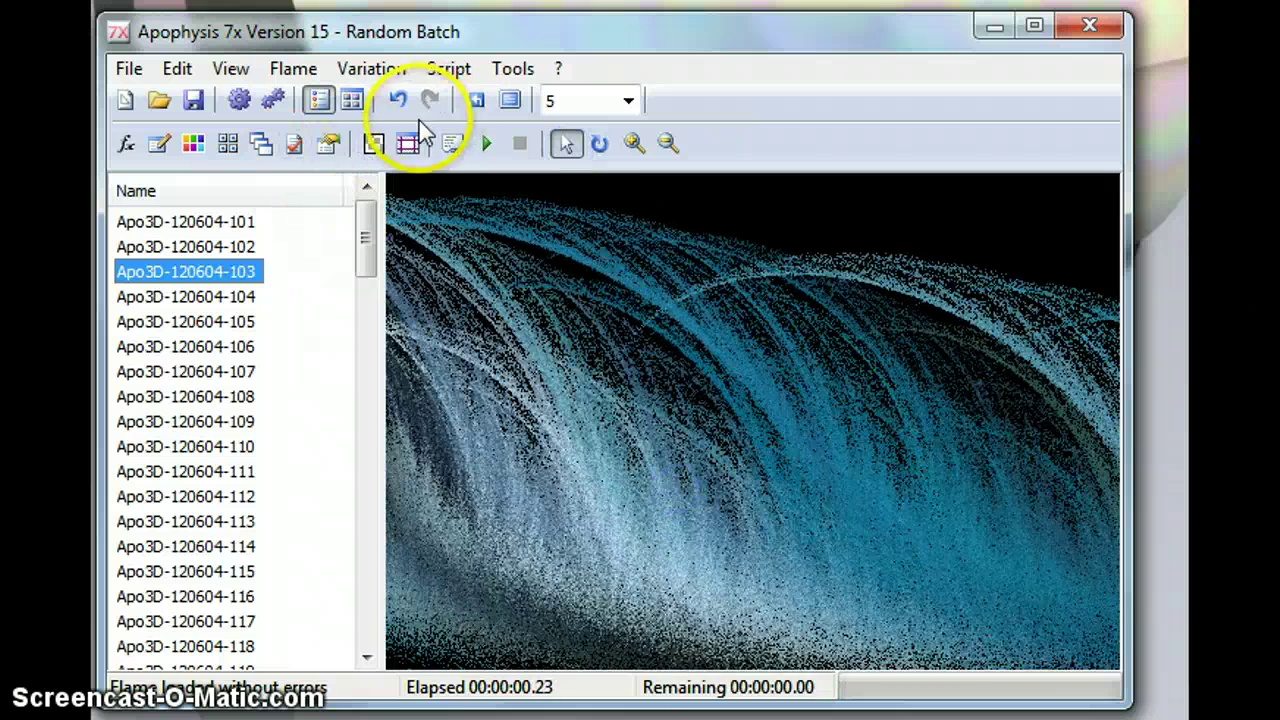
Set the flame's camera rotation to 88.07 and its scale to 65
left_click(193, 143)
left_click(337, 474)
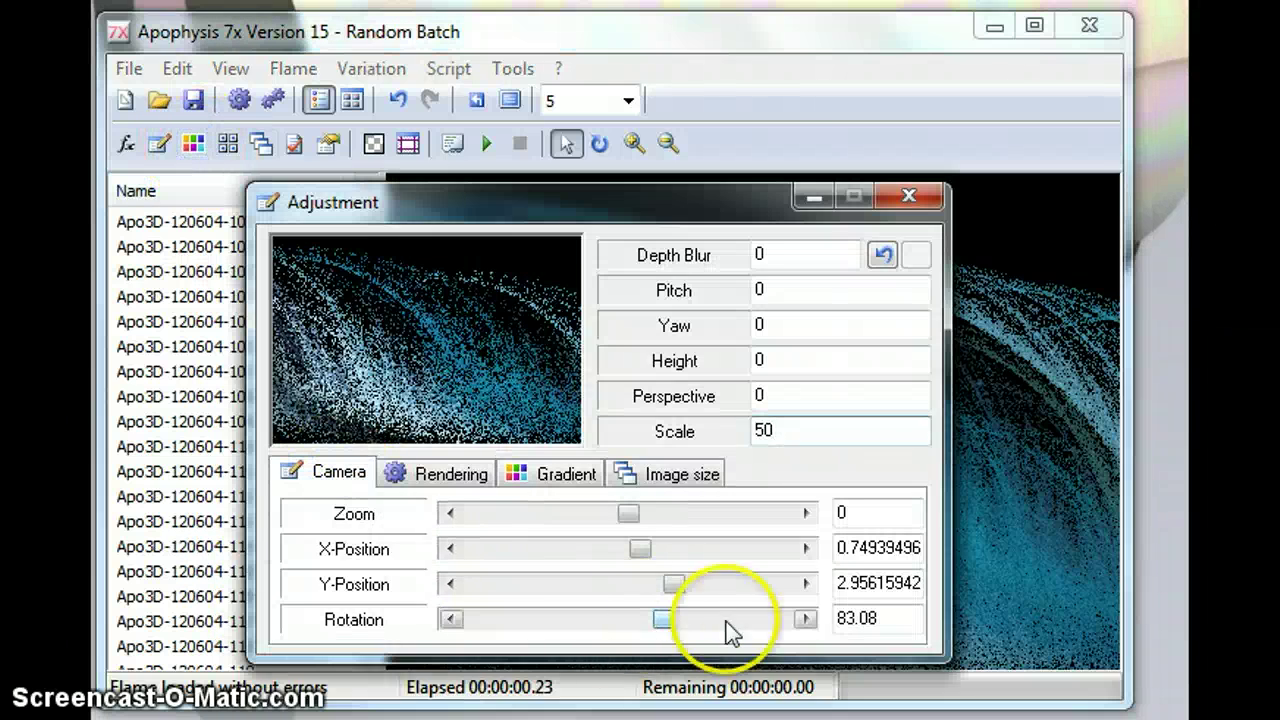
left_click(806, 619)
left_click(806, 619)
left_click(806, 619)
left_click(806, 619)
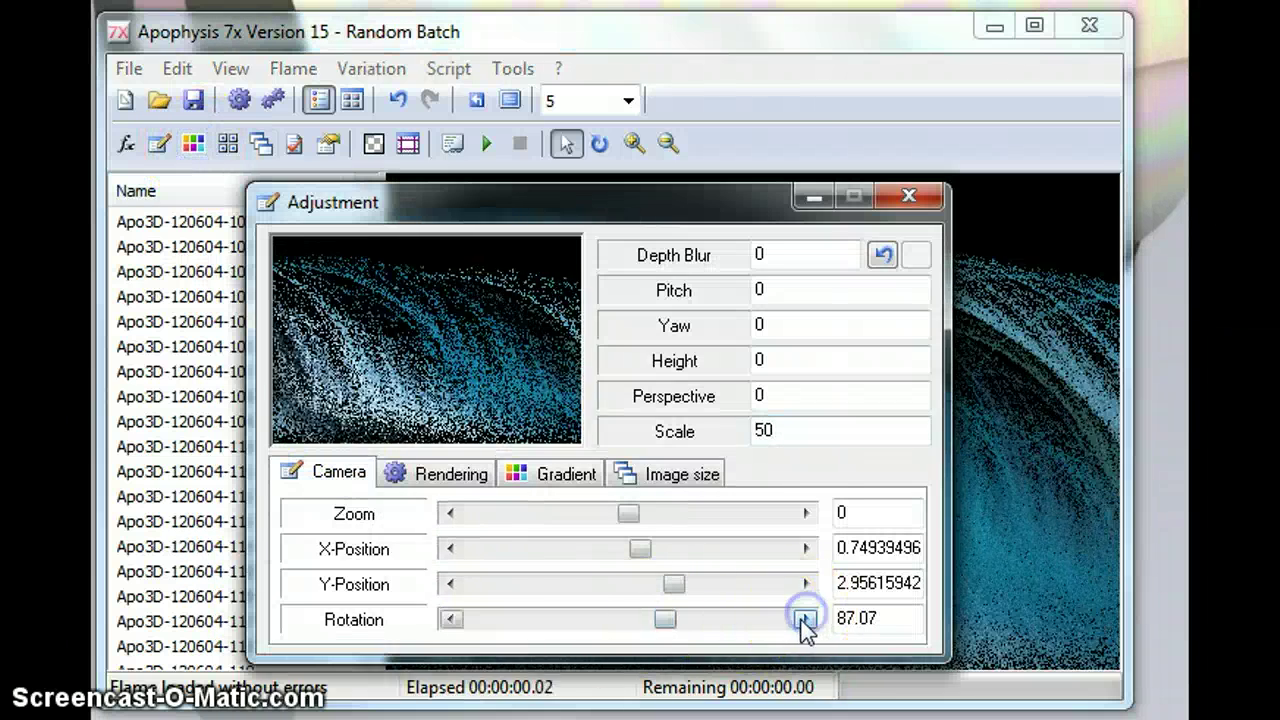
left_click(806, 619)
left_click(737, 429)
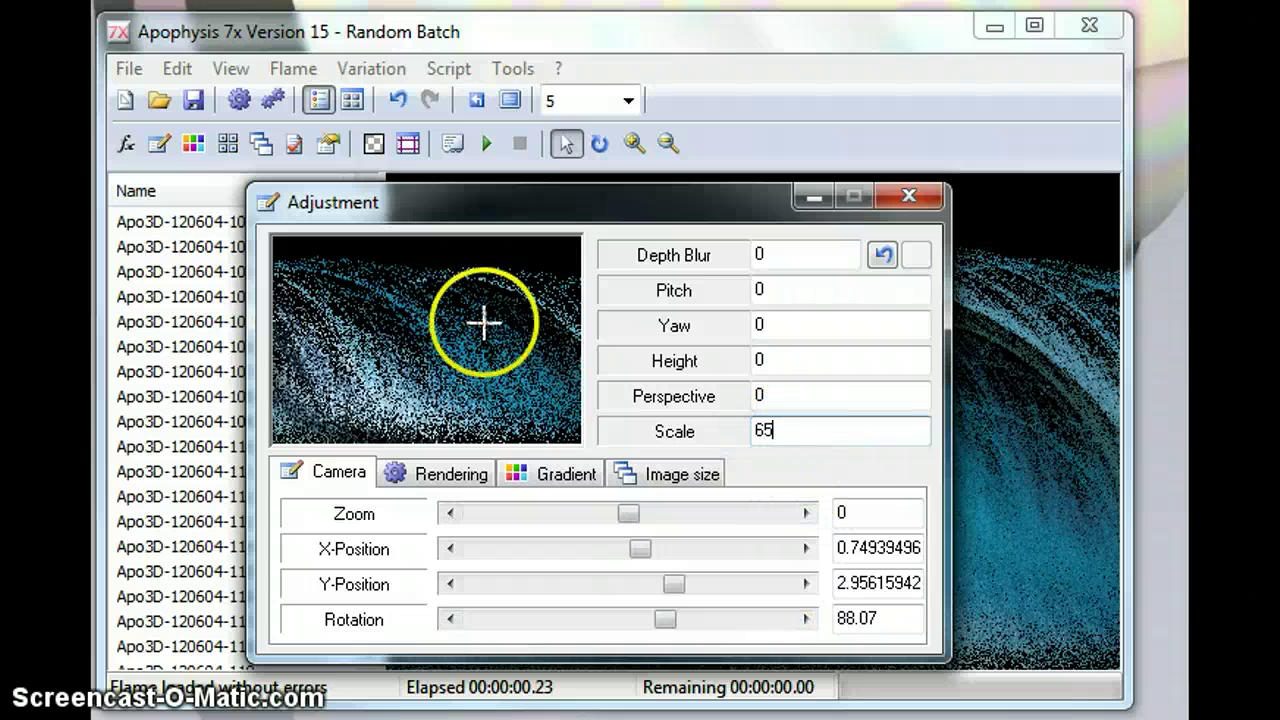
type("65")
key("Return")
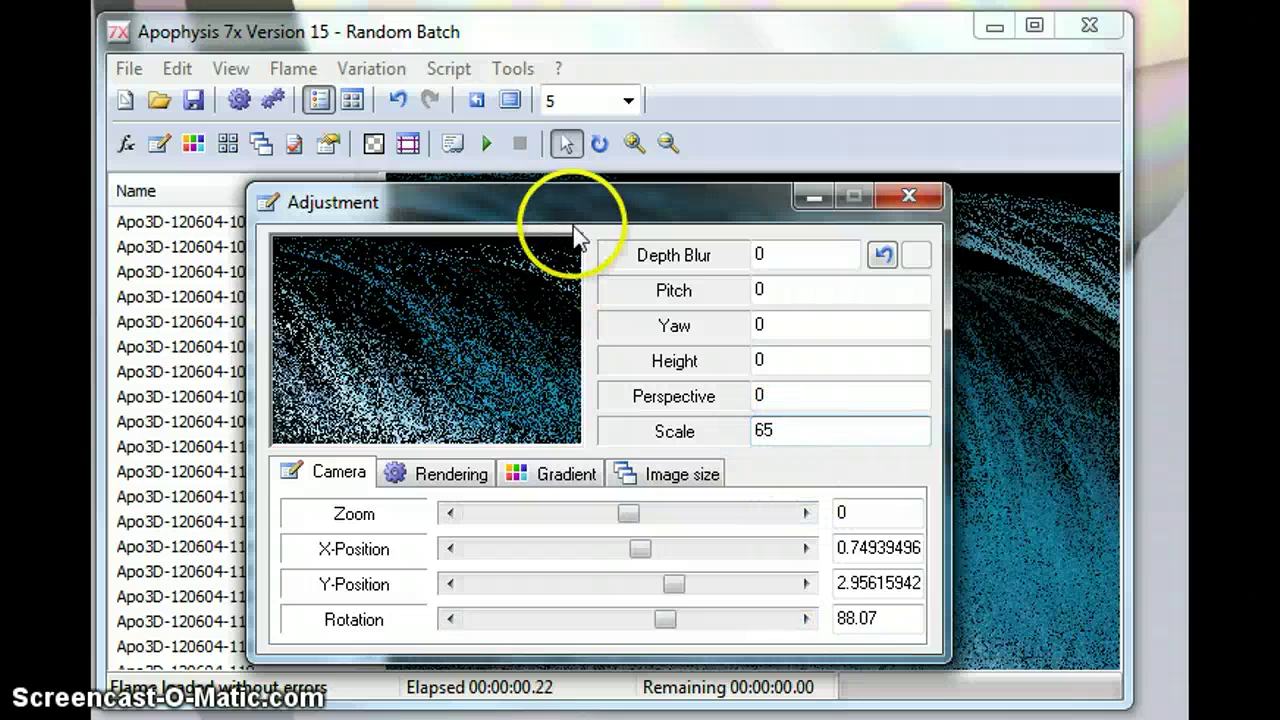
Recolour the flame with the 428_040221-85 gradient rotated to -62, and close the adjustments
left_click_drag(570, 204, 530, 198)
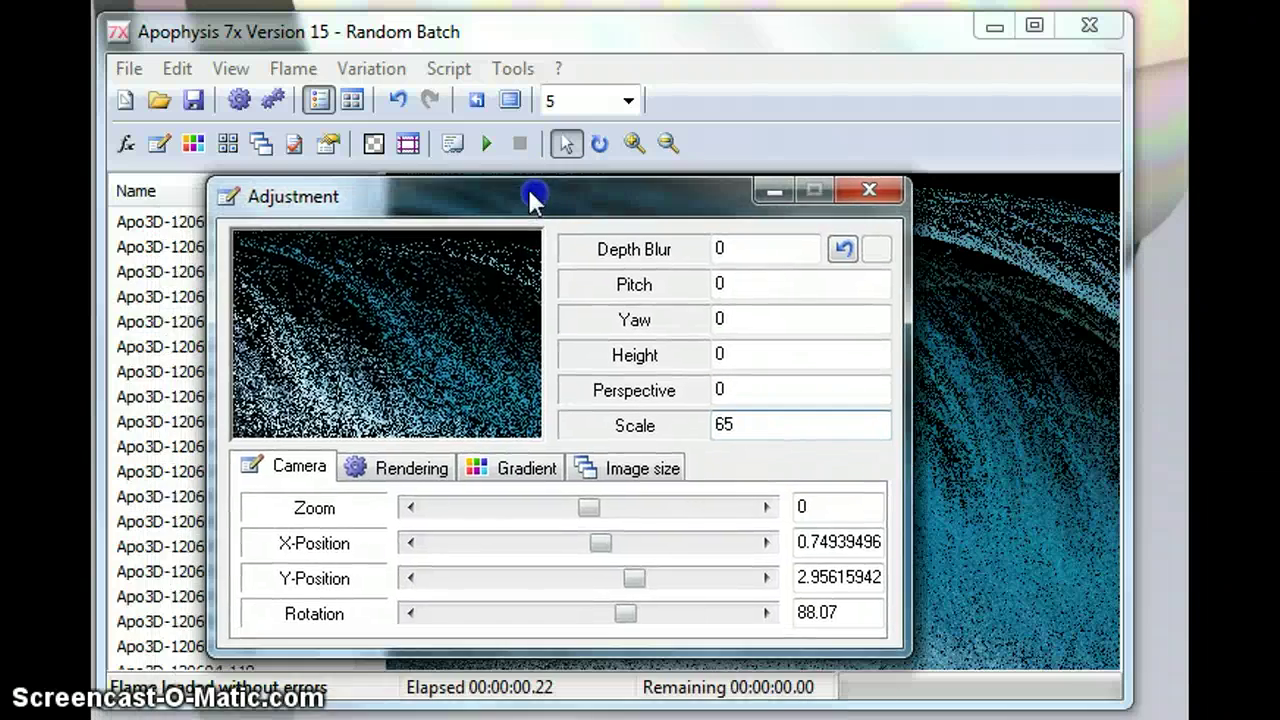
left_click(518, 468)
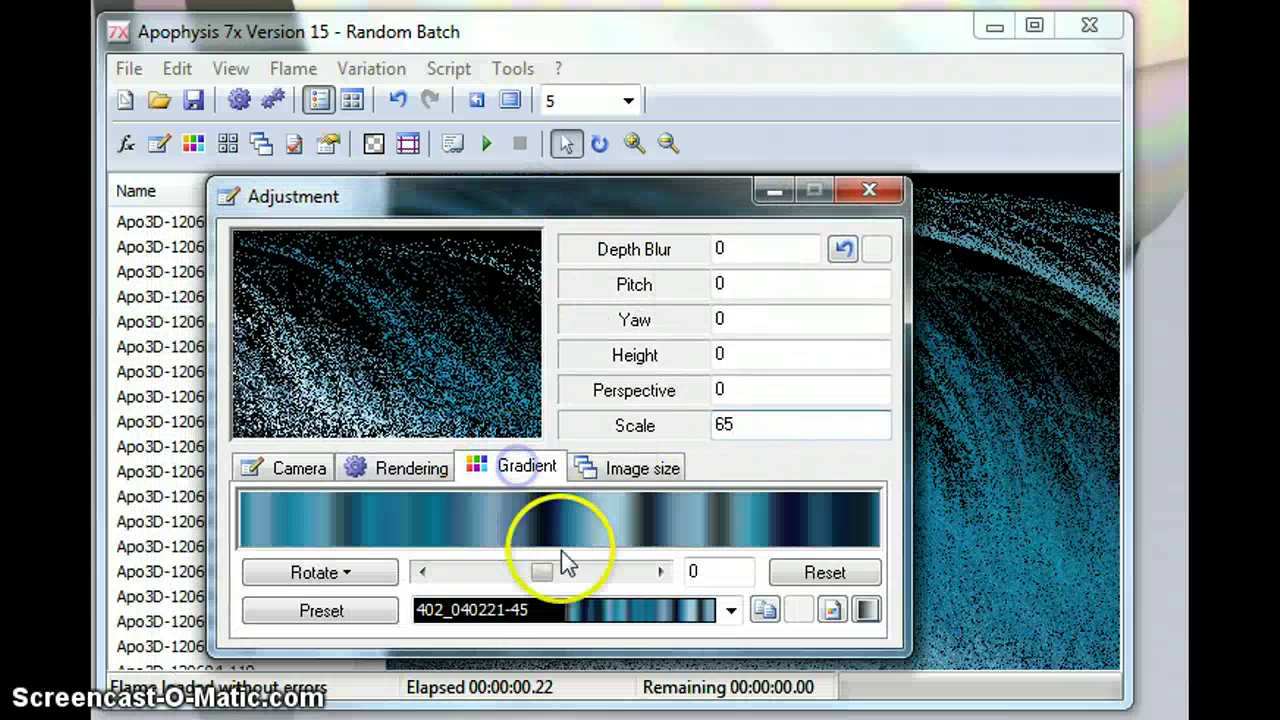
left_click(730, 610)
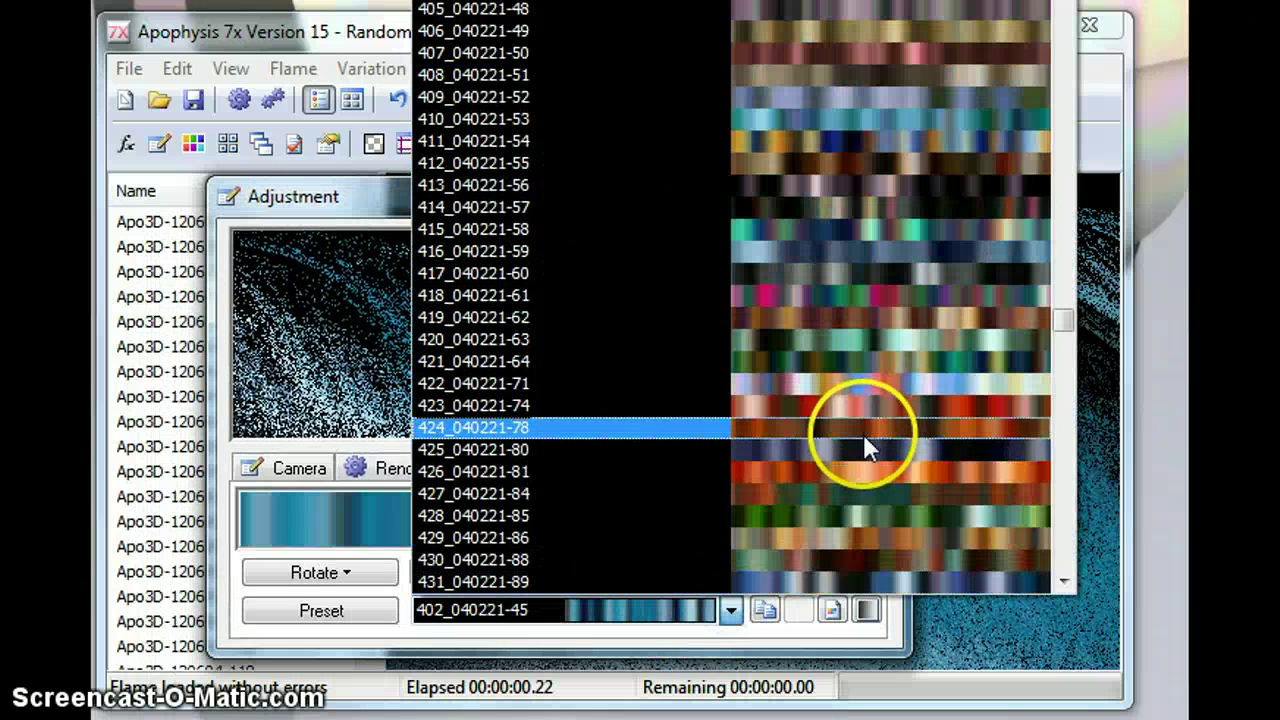
left_click(875, 515)
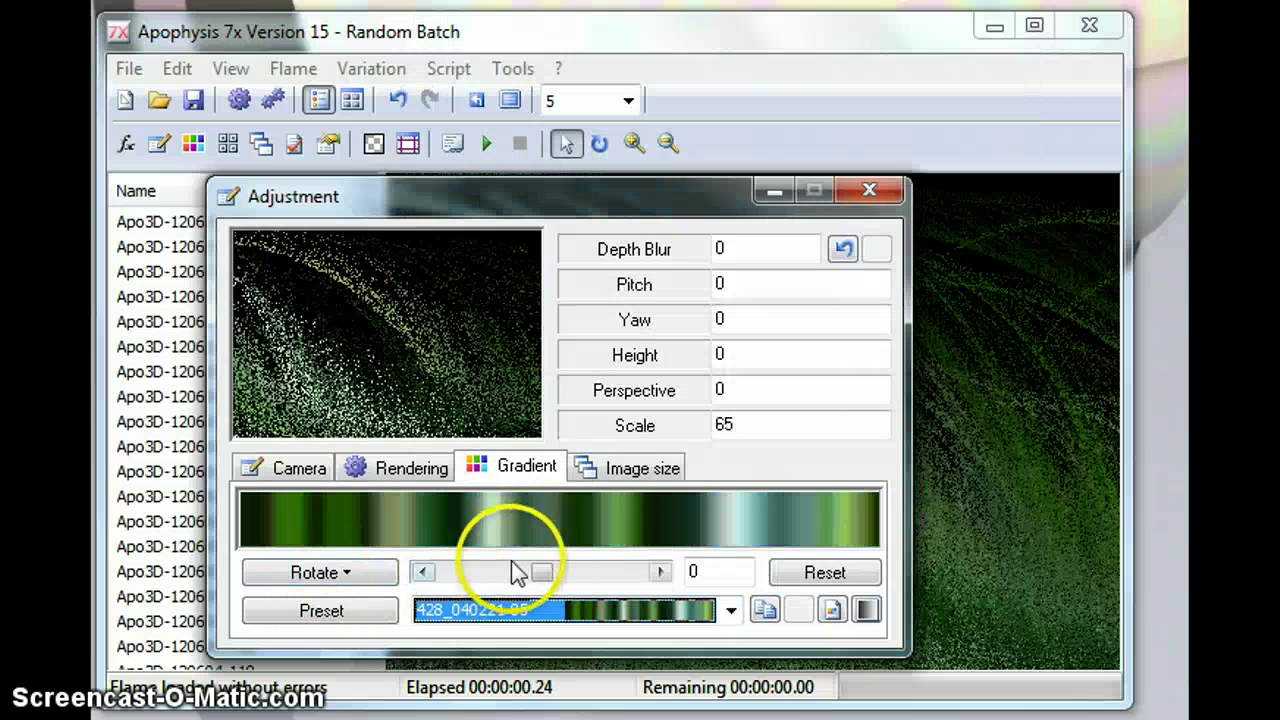
left_click_drag(541, 571, 493, 585)
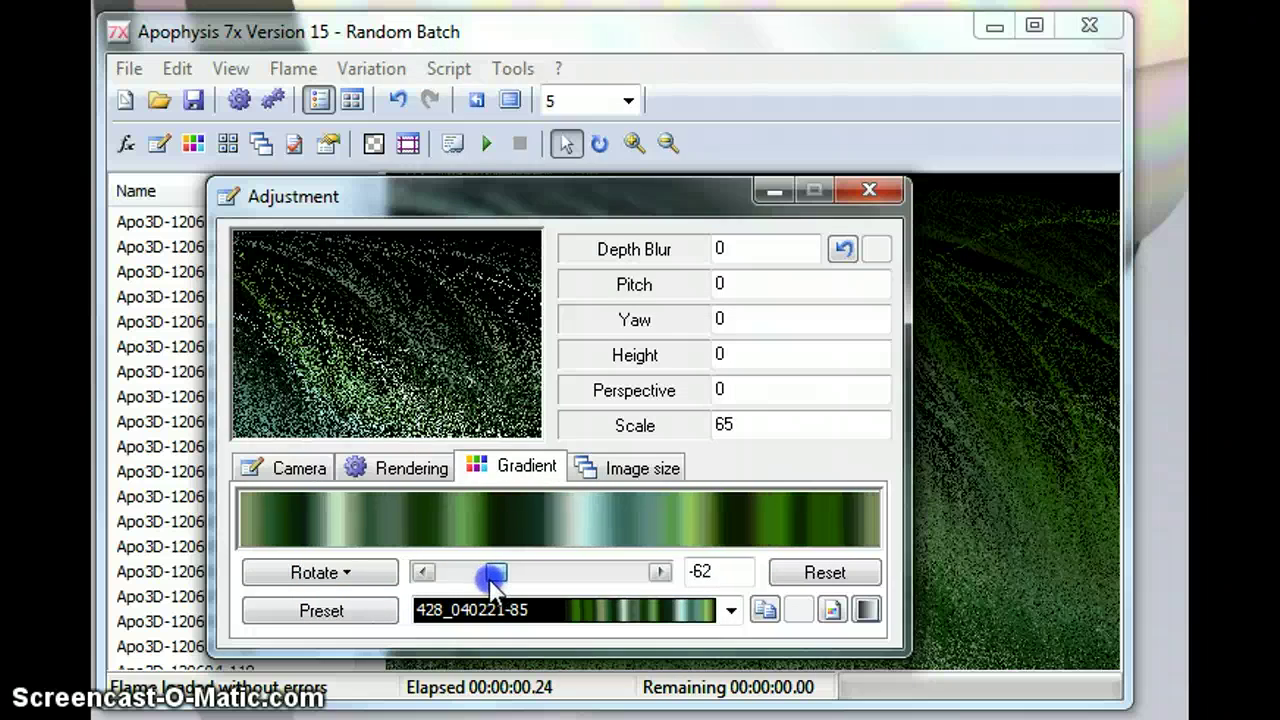
left_click_drag(543, 200, 497, 200)
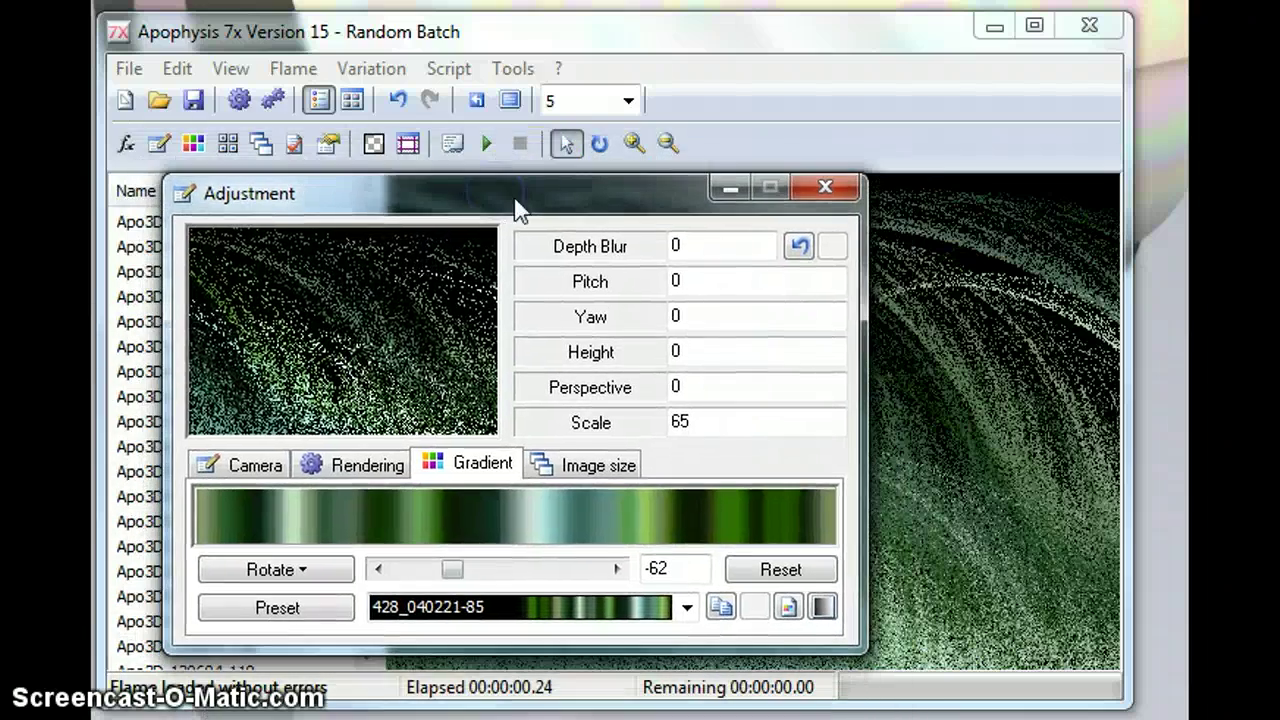
left_click(826, 187)
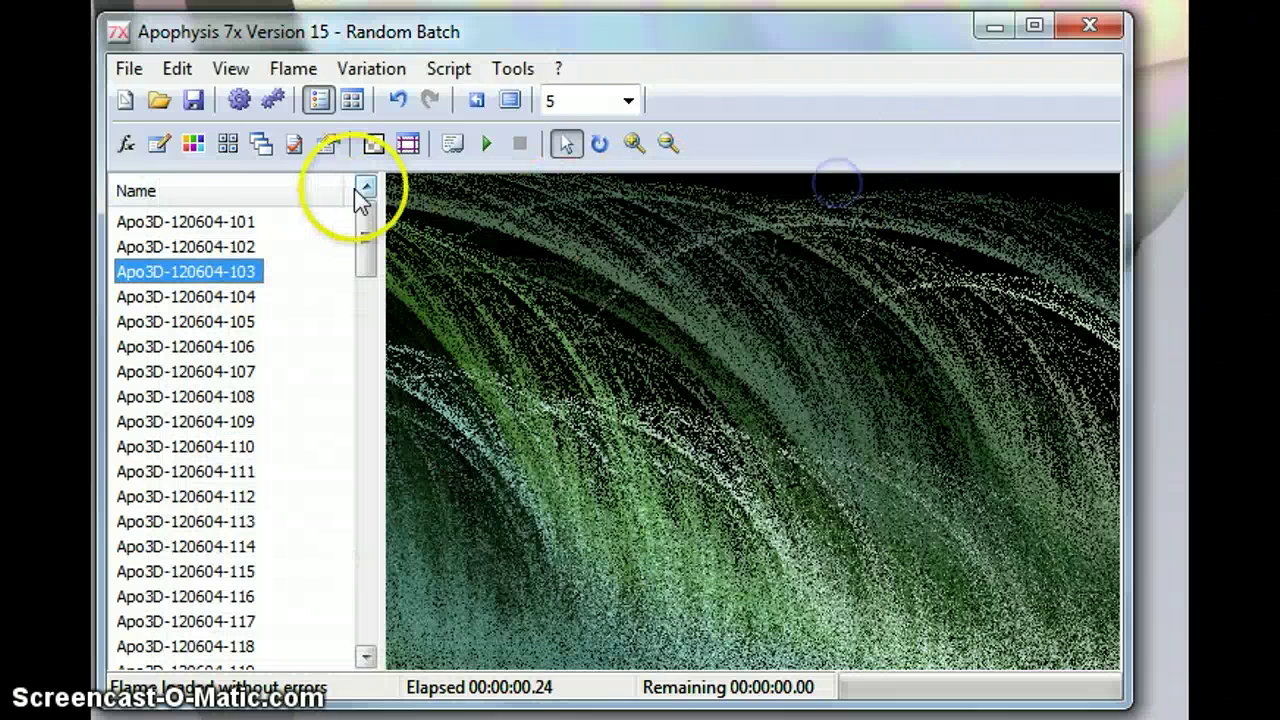
Save the flame's parameters under the name wavinggrass, using wavinggrass as the destination file name too
left_click(193, 100)
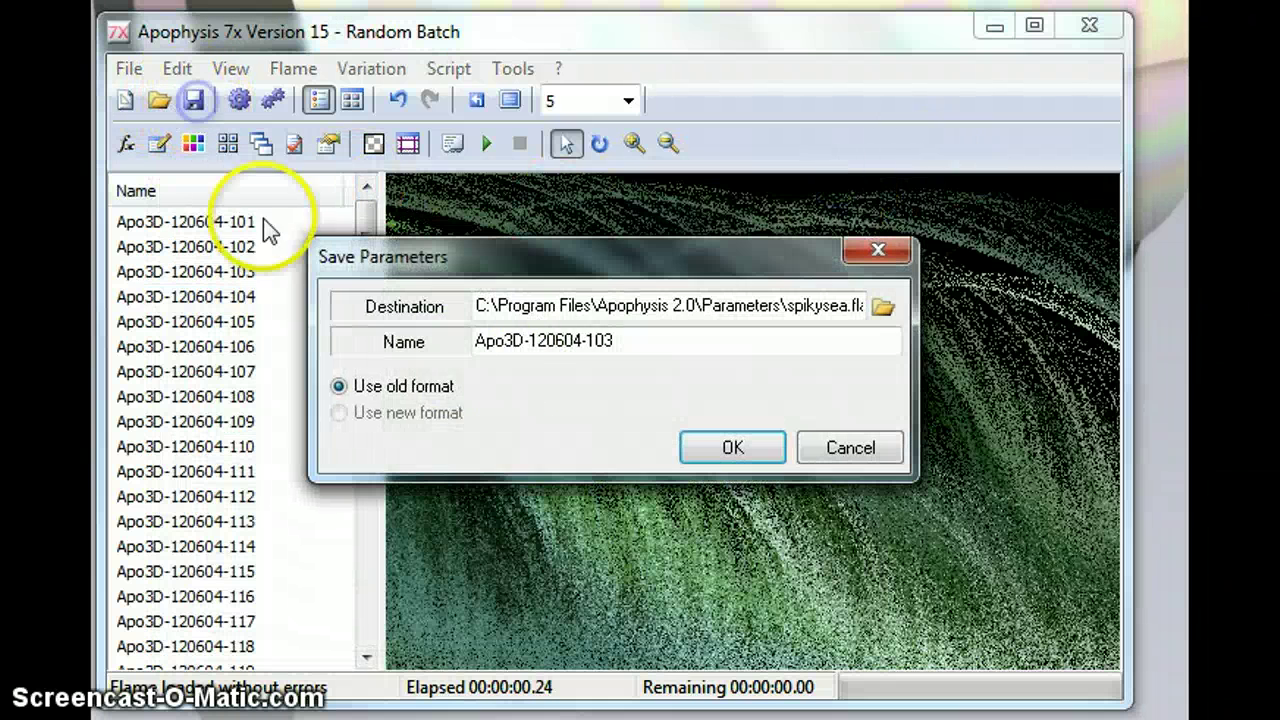
left_click_drag(628, 345, 440, 350)
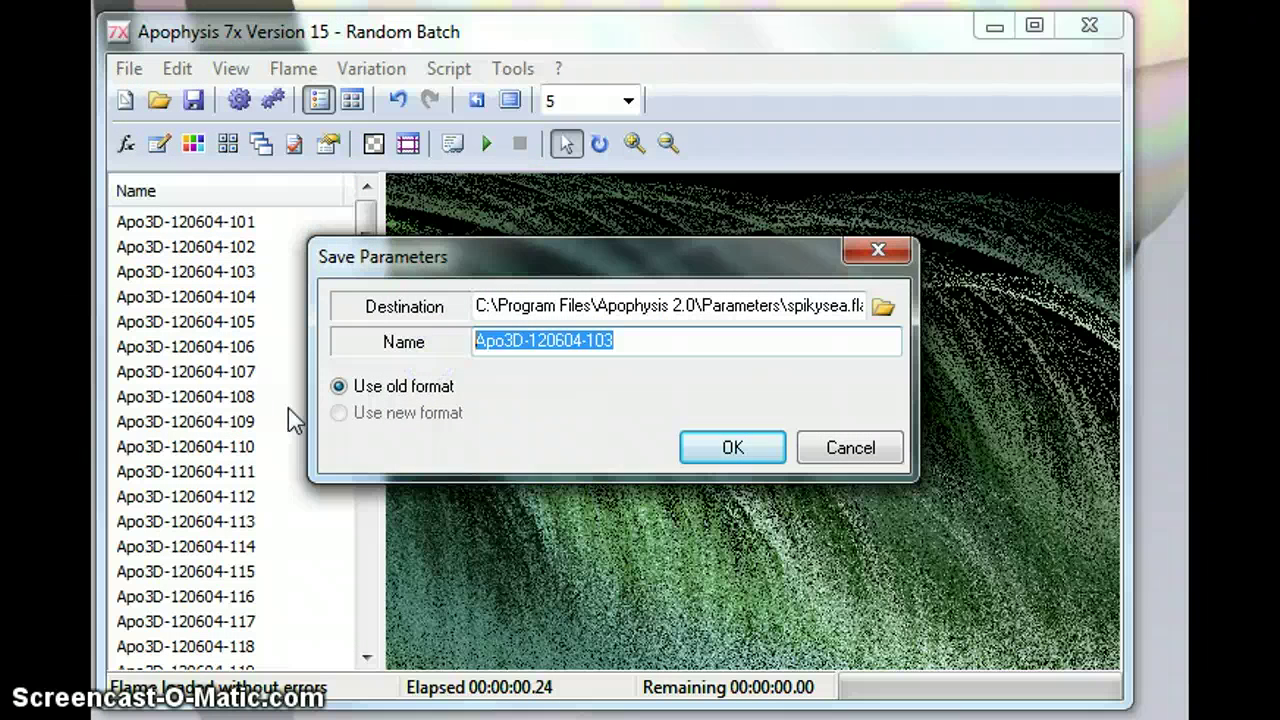
type("wavinggrass")
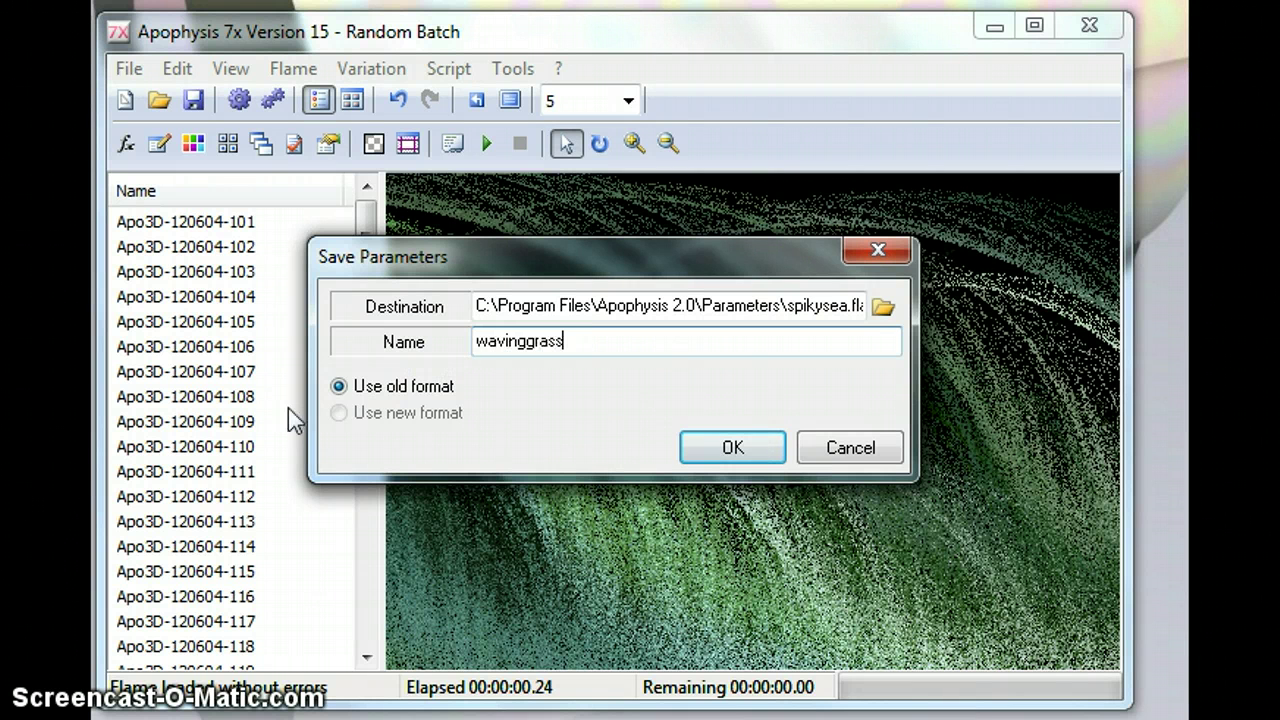
key("ctrl+a")
key("ctrl+c")
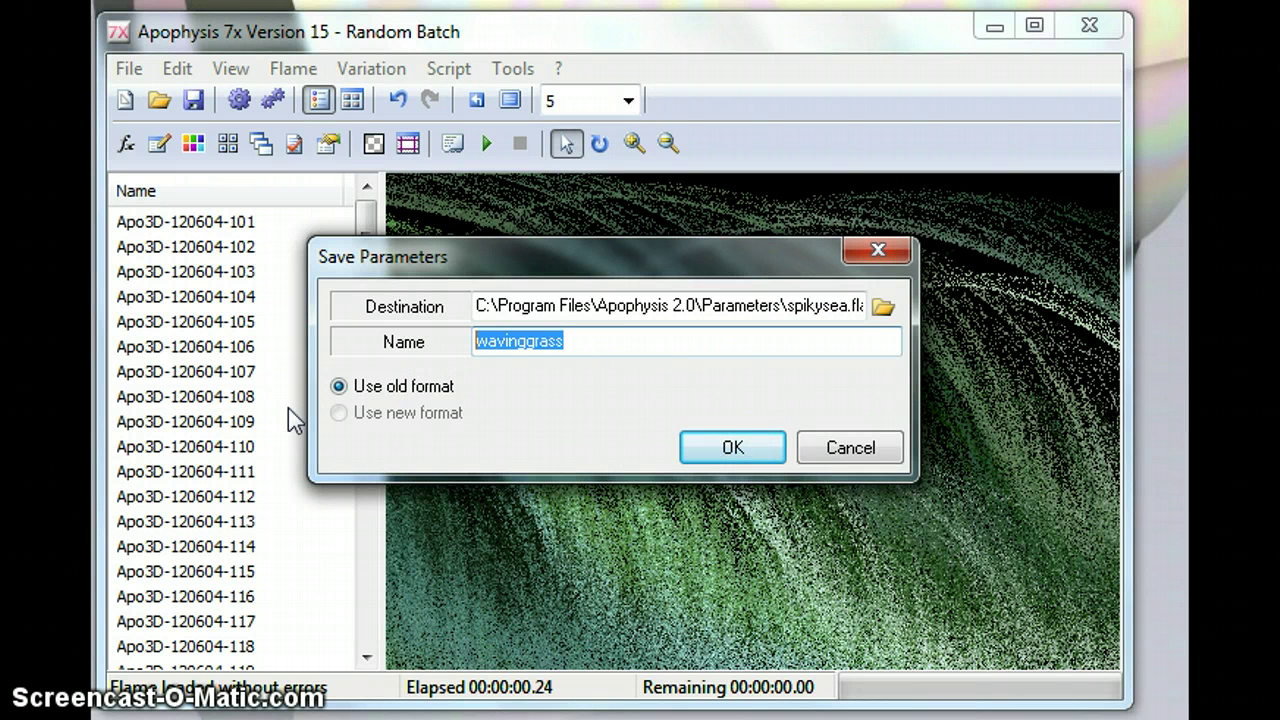
left_click(793, 310)
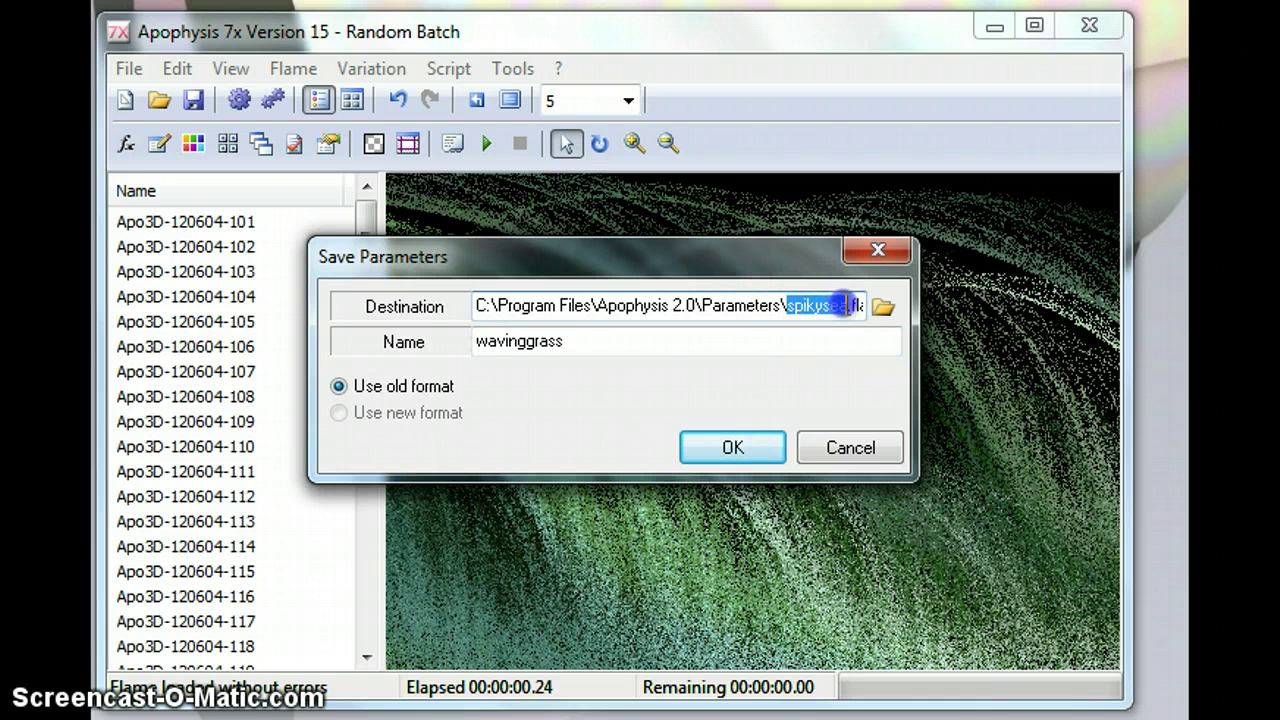
left_click_drag(845, 305, 850, 305)
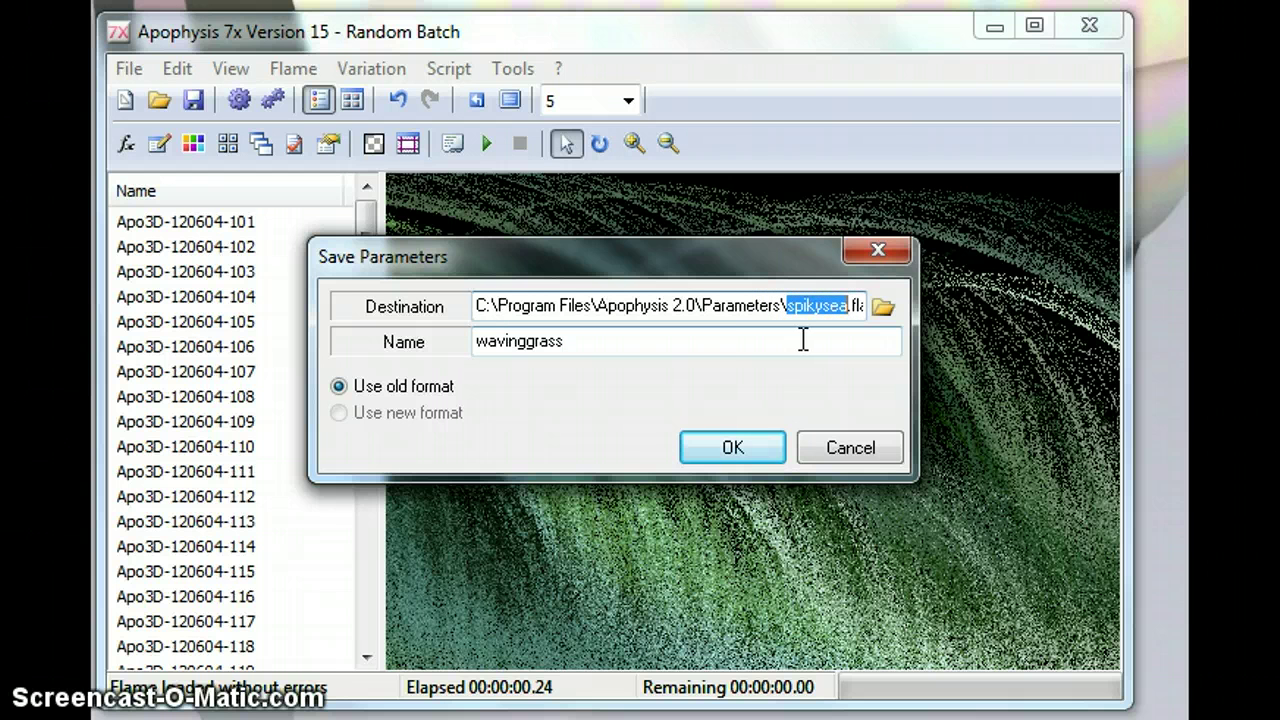
key("ctrl+v")
left_click(731, 446)
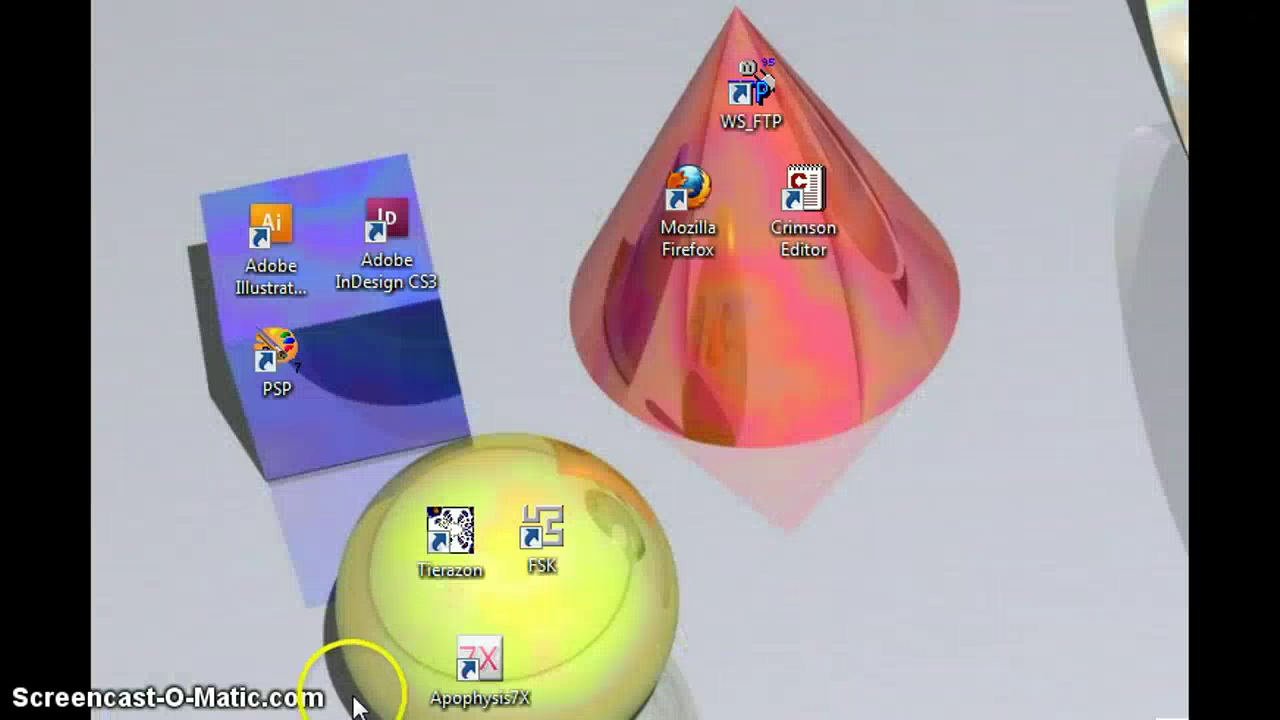
Switch to Paint Shop Pro and add a layer named background beneath Layer1 in the spikysea image
left_click(266, 352)
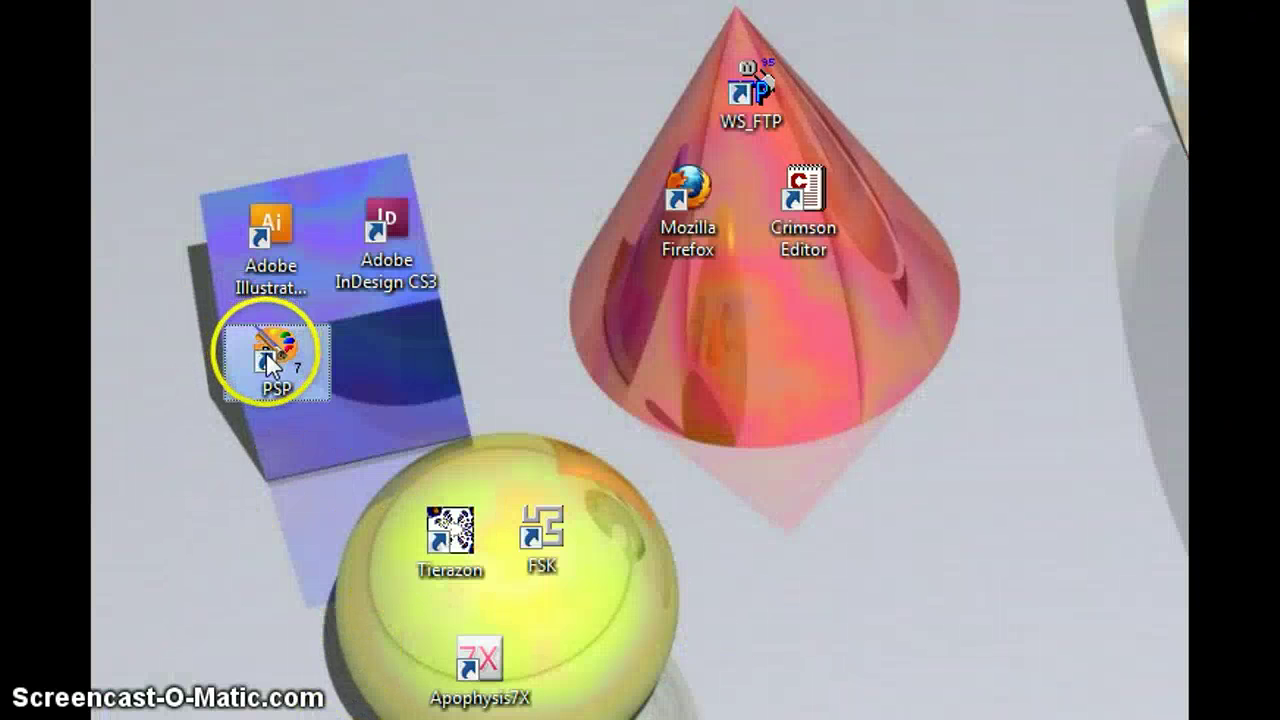
double_click(266, 352)
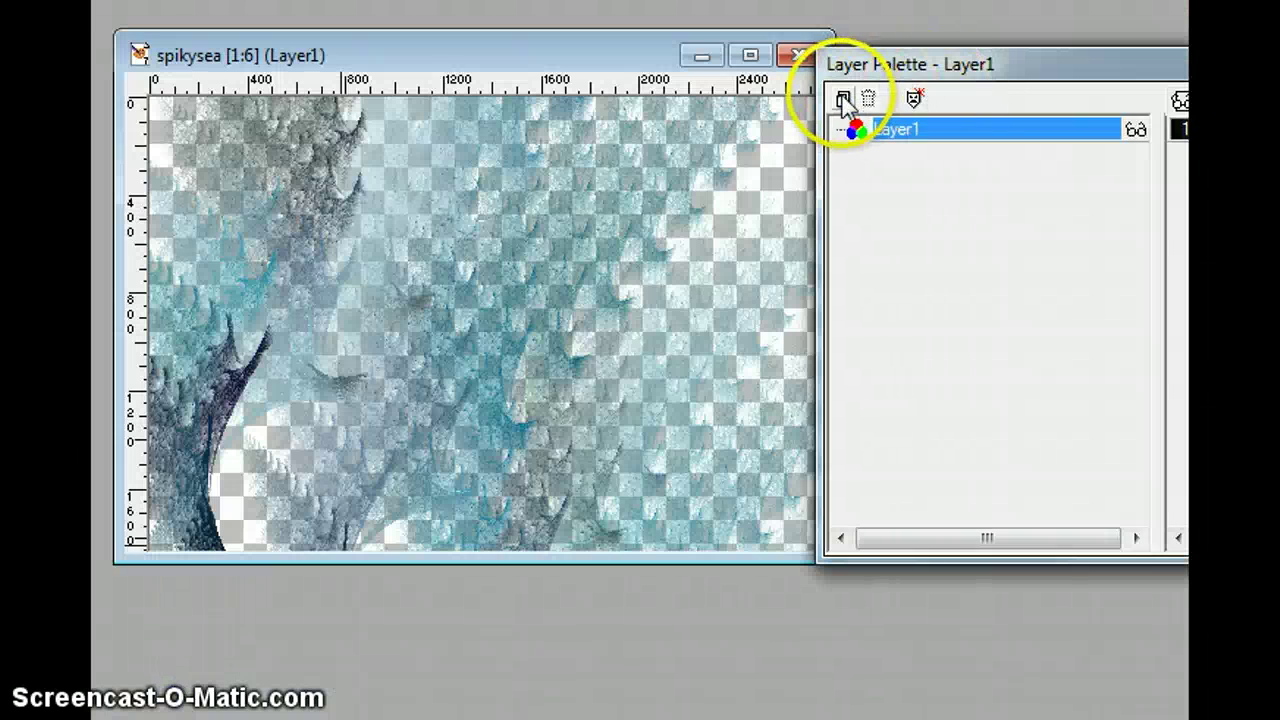
left_click(840, 101)
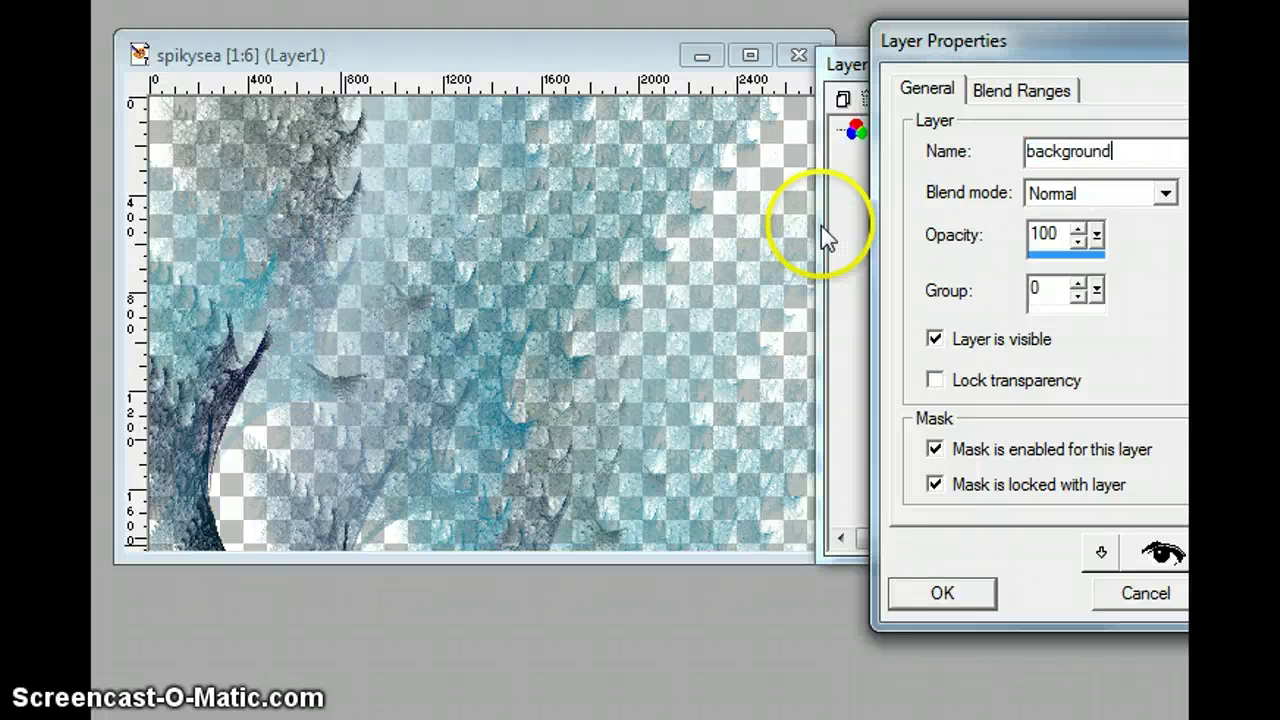
key("Return")
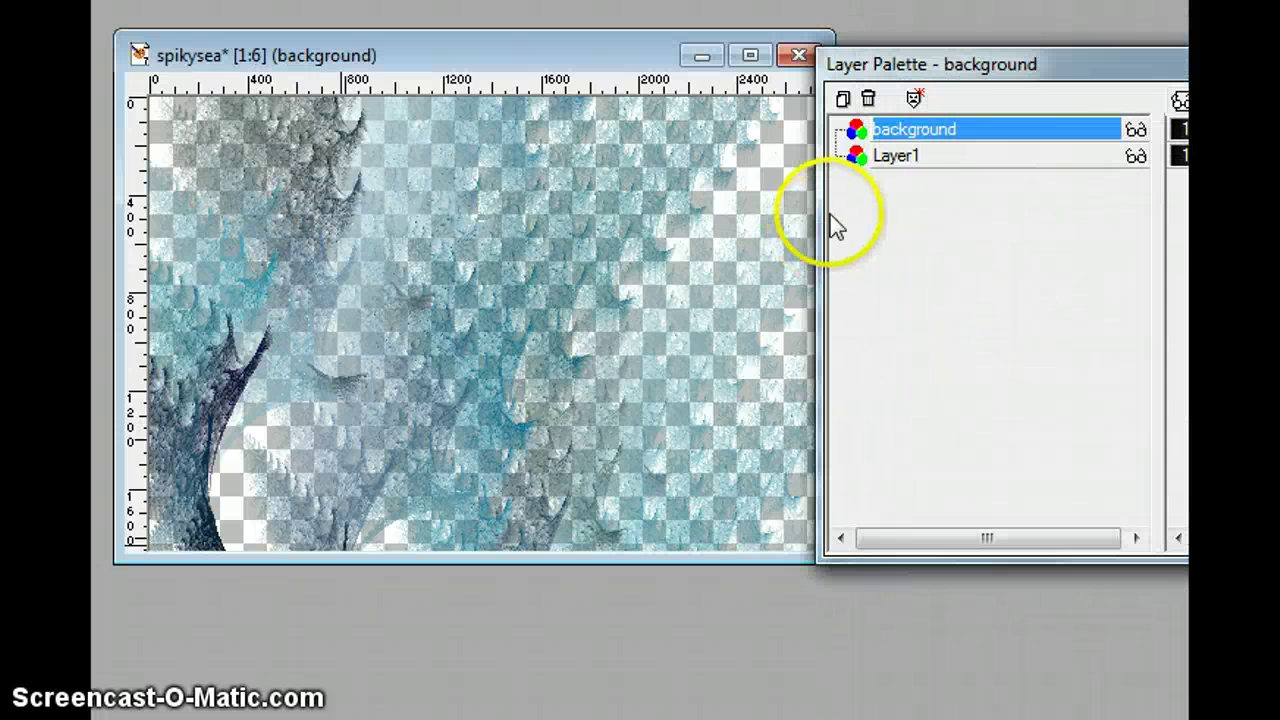
left_click_drag(950, 160, 951, 125)
left_click(948, 158)
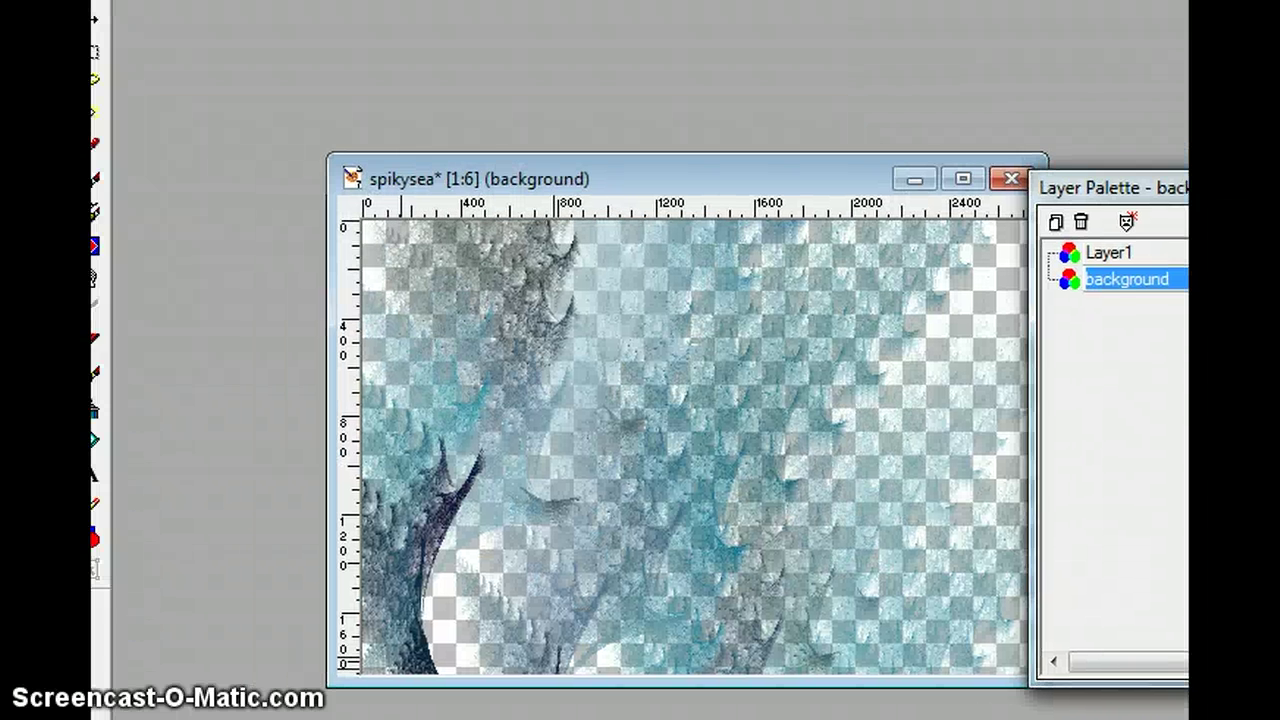
Fill the background layer with black and save the spikysea image in the renders folder
key("F8")
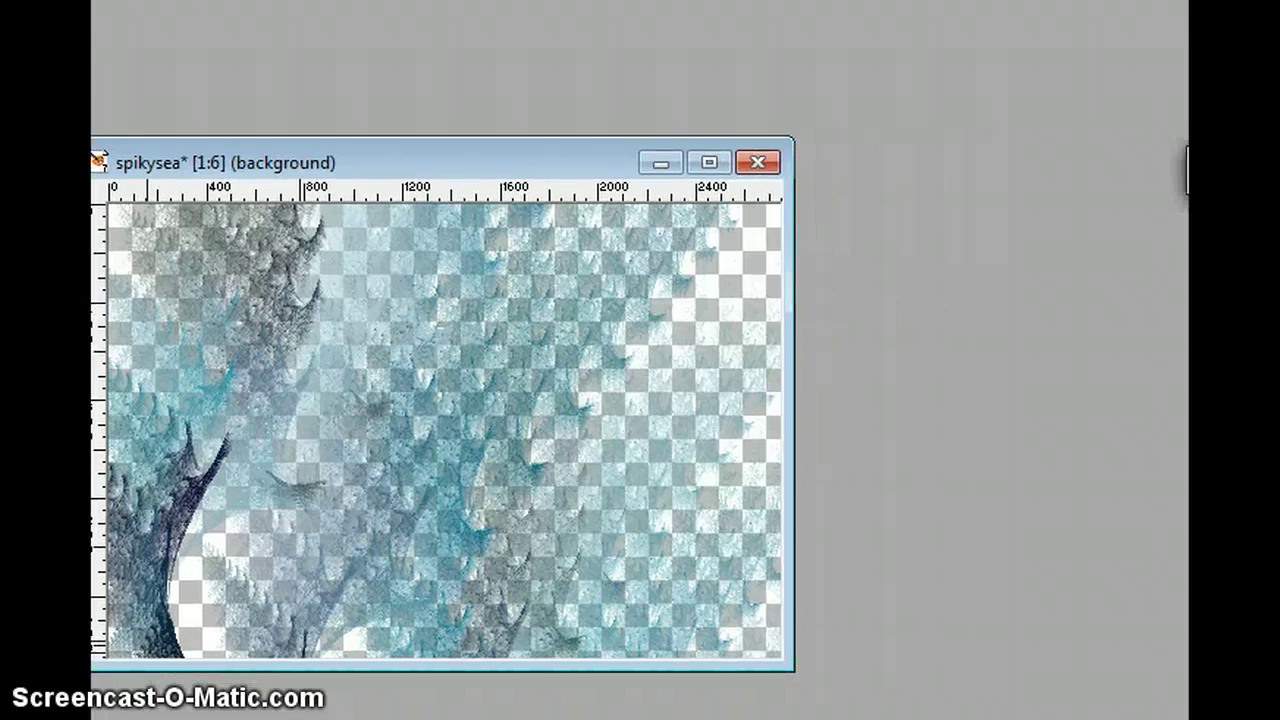
left_click(212, 379)
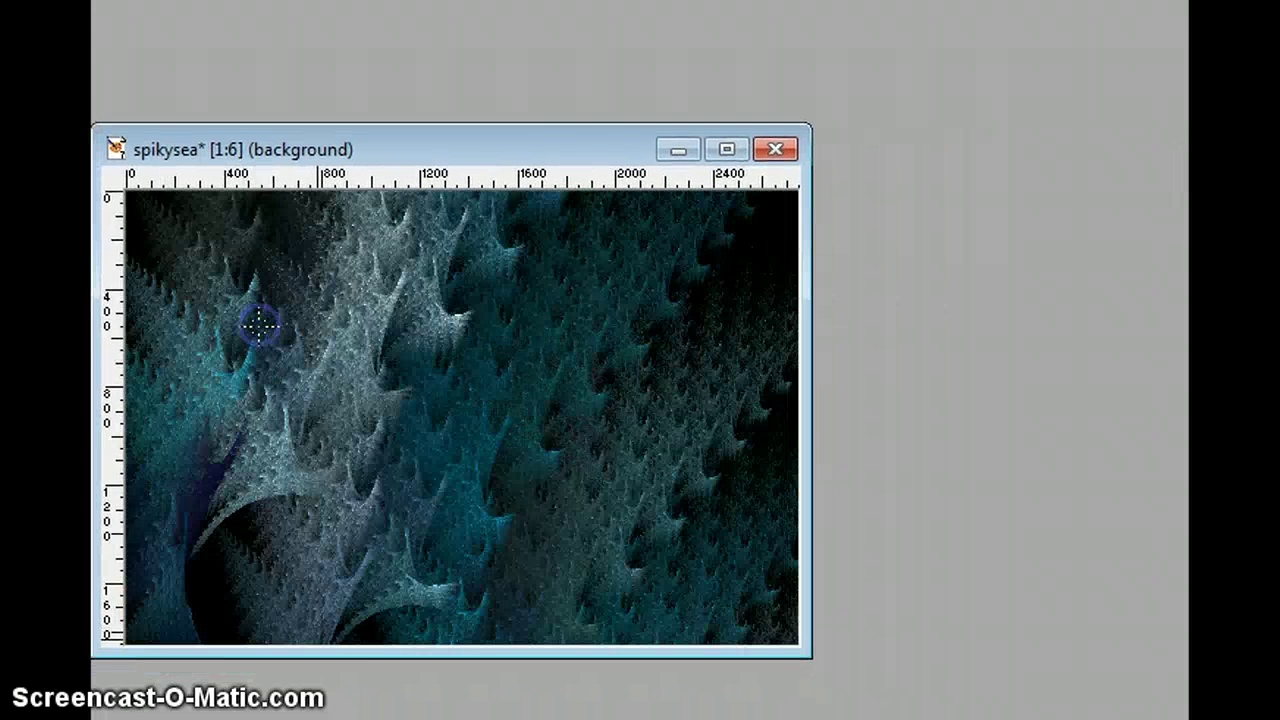
left_click(555, 183)
key("F12")
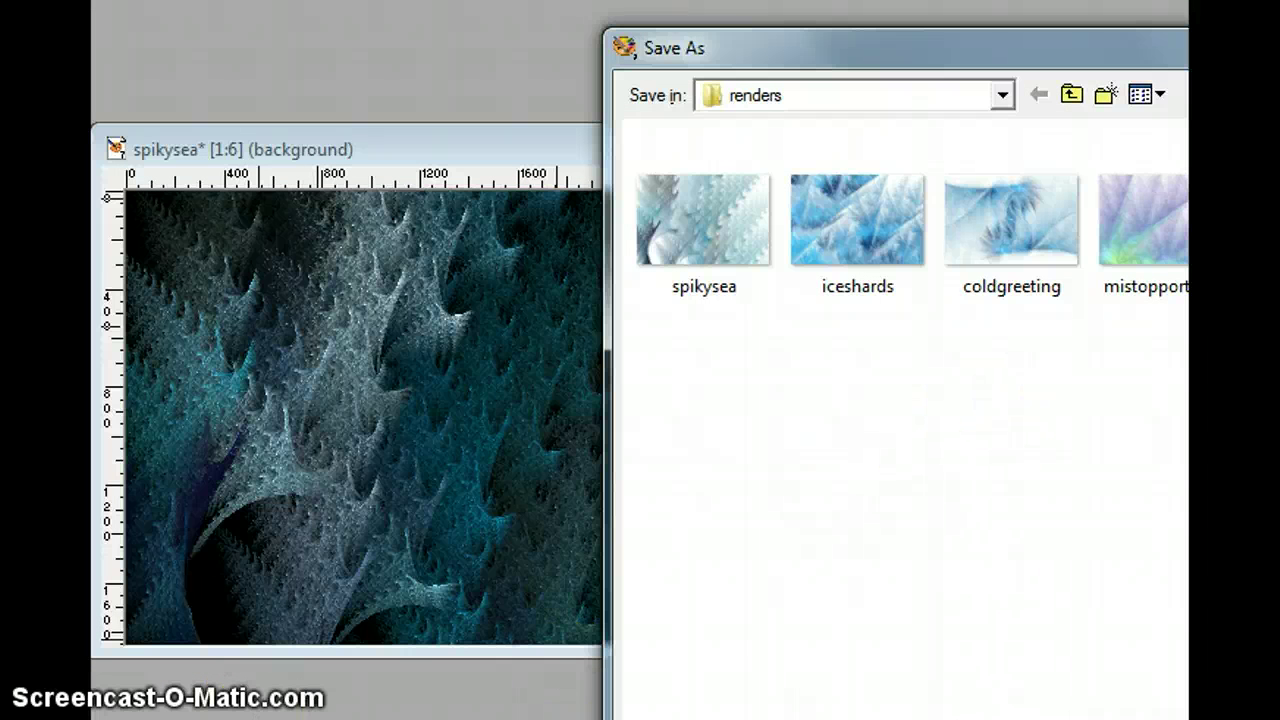
key("Return")
Try negative colours on the background layer and Layer1, and undo both inversions
key("alt+c")
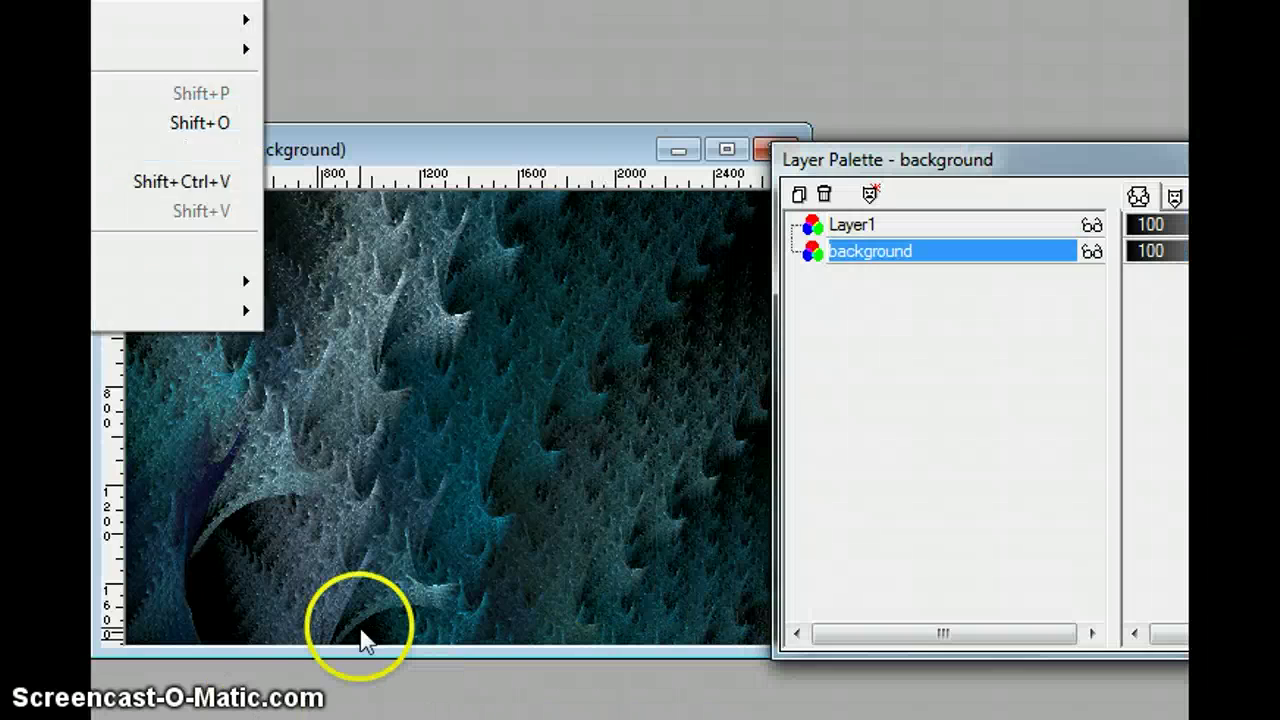
key("n")
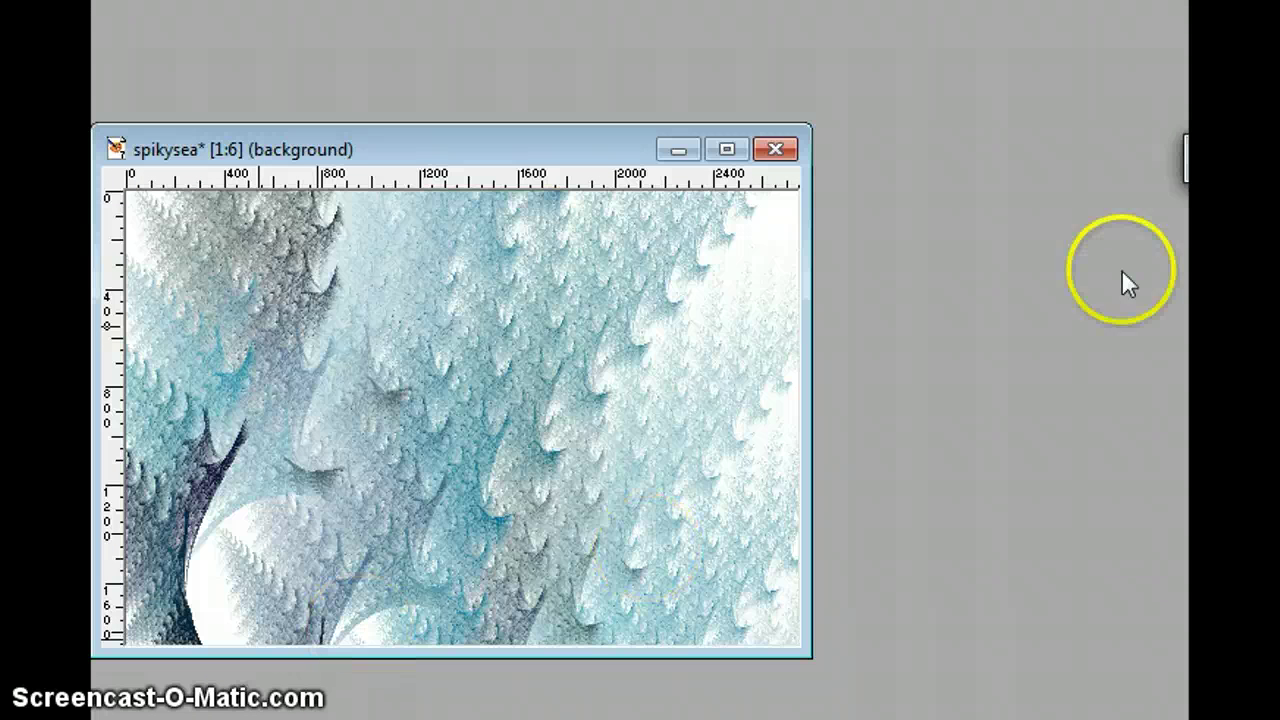
key("l")
left_click(975, 225)
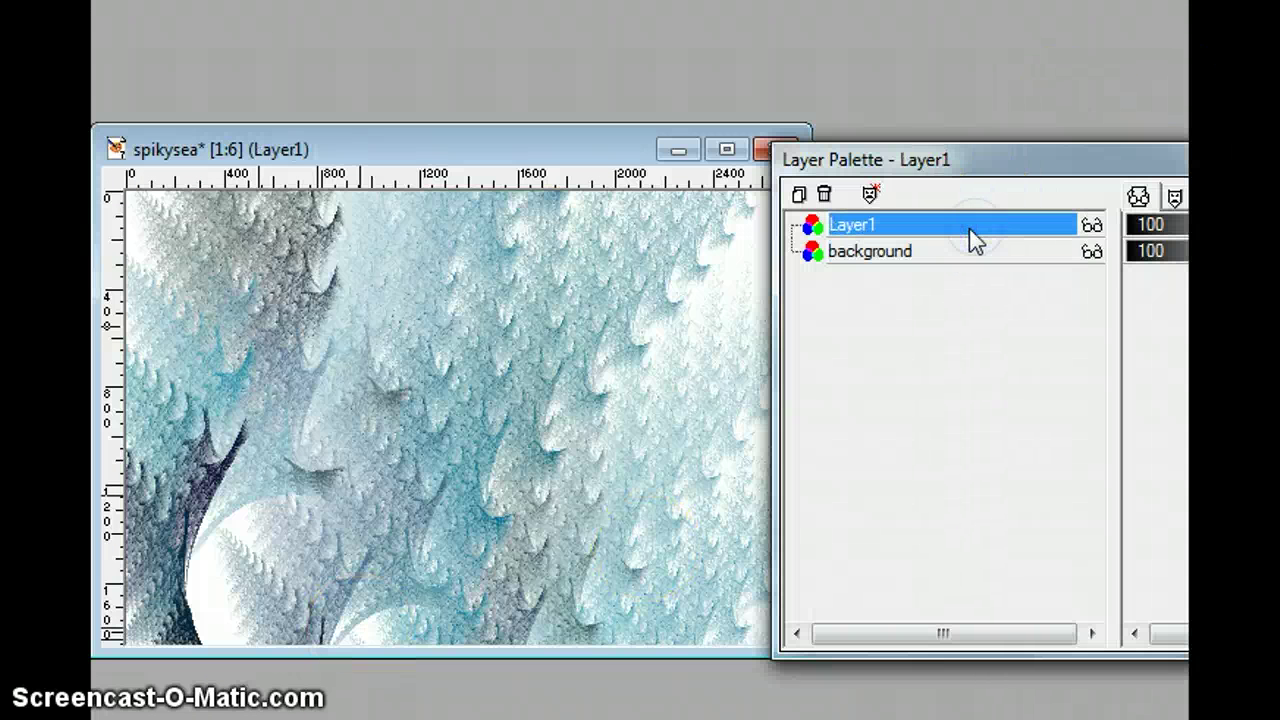
left_click_drag(968, 227, 975, 243)
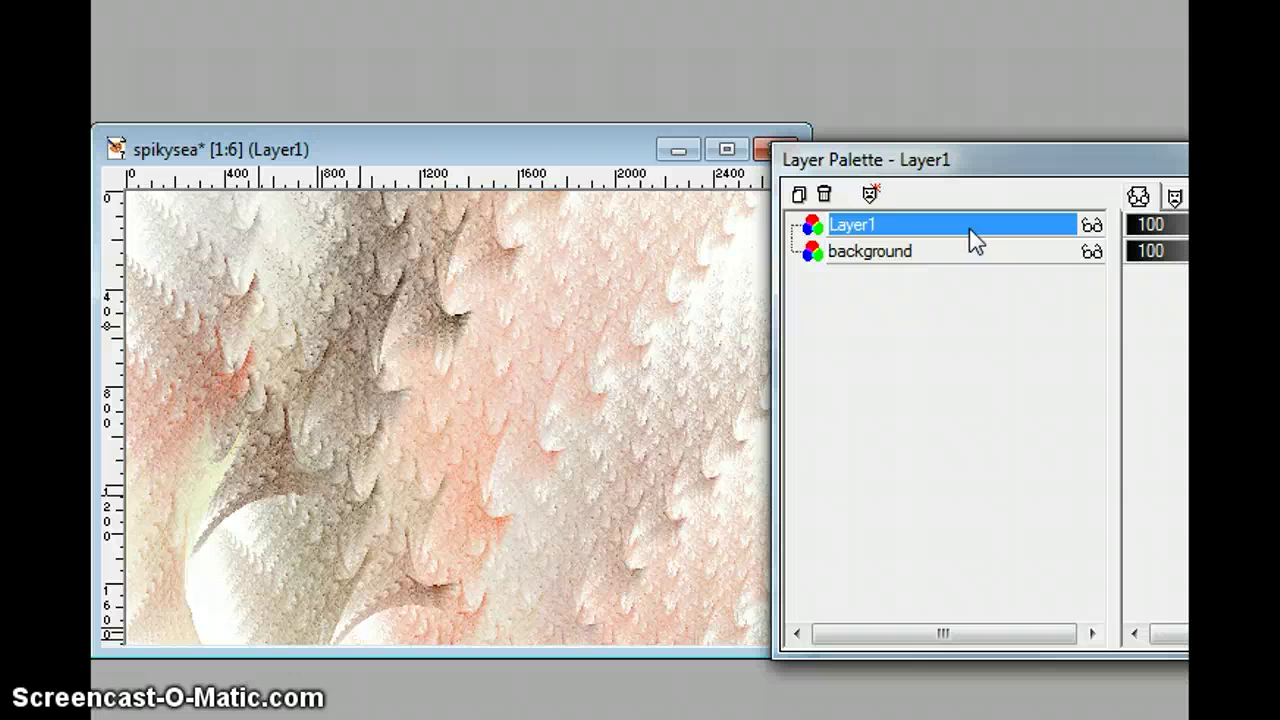
key("ctrl+z")
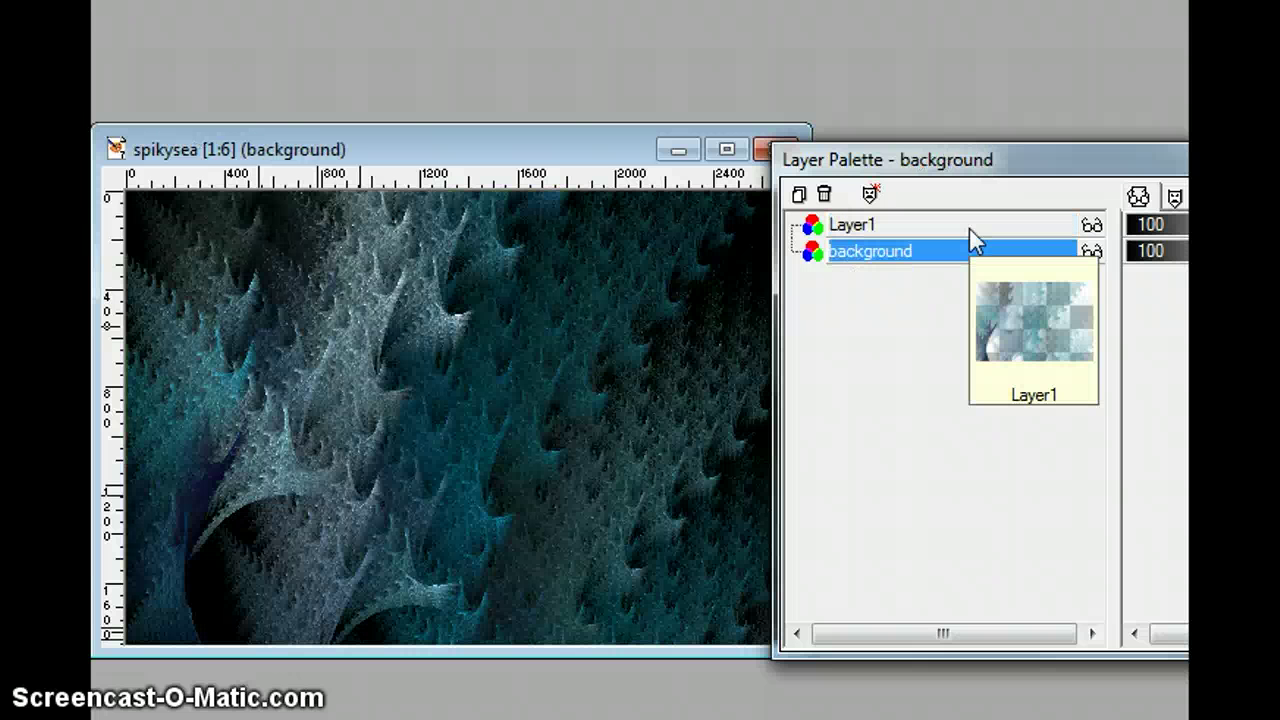
Resize all layers of the spikysea image to 1600 x 1082 pixels with Smart size, maintaining the aspect ratio
left_click(894, 71)
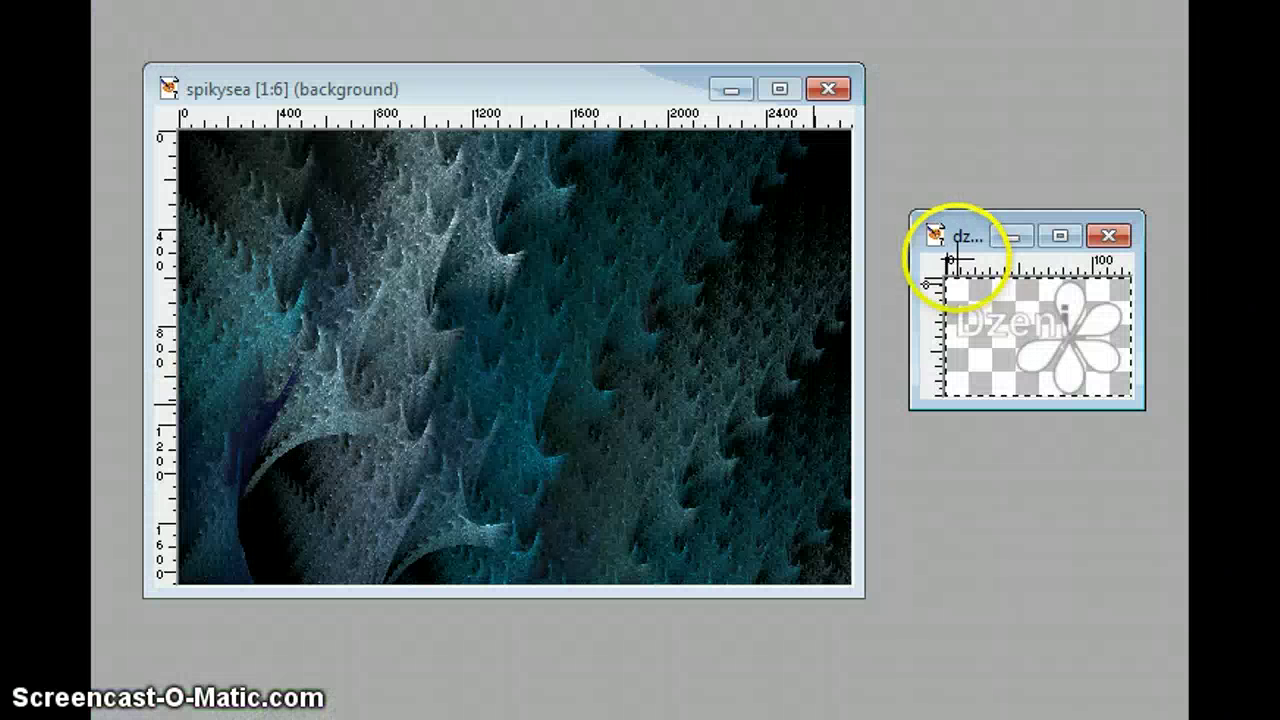
left_click(961, 237)
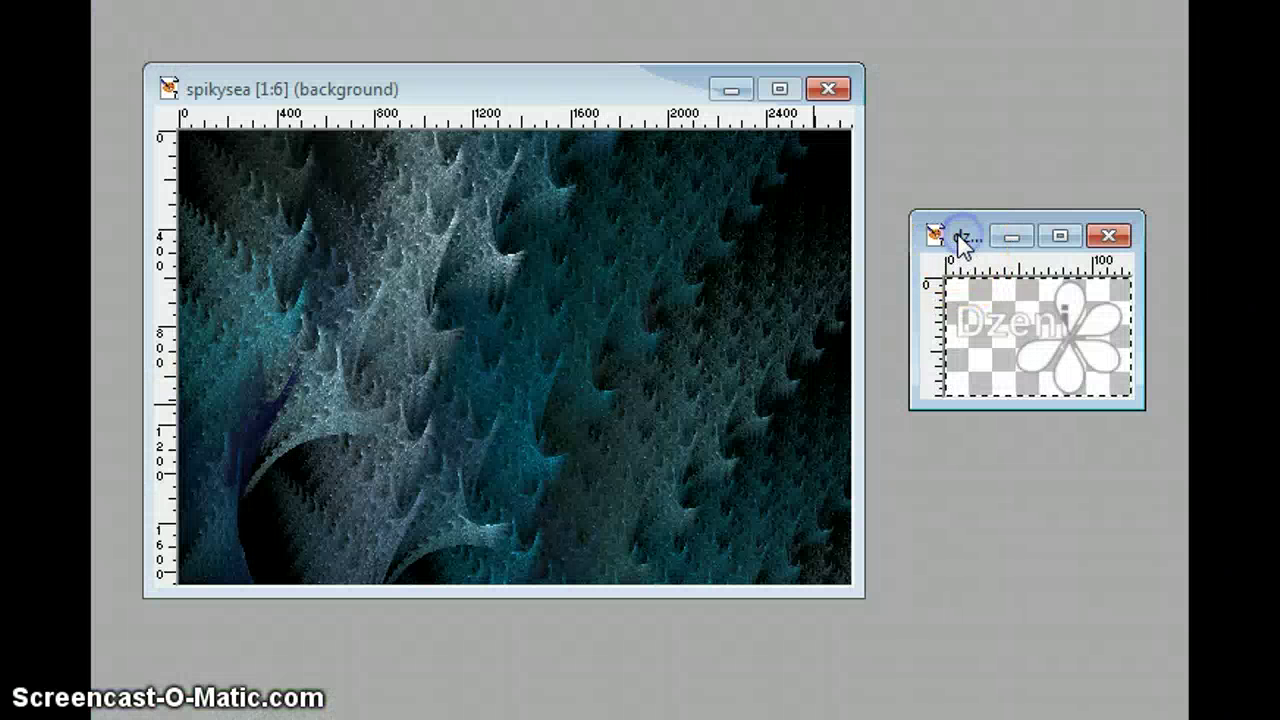
left_click(573, 96)
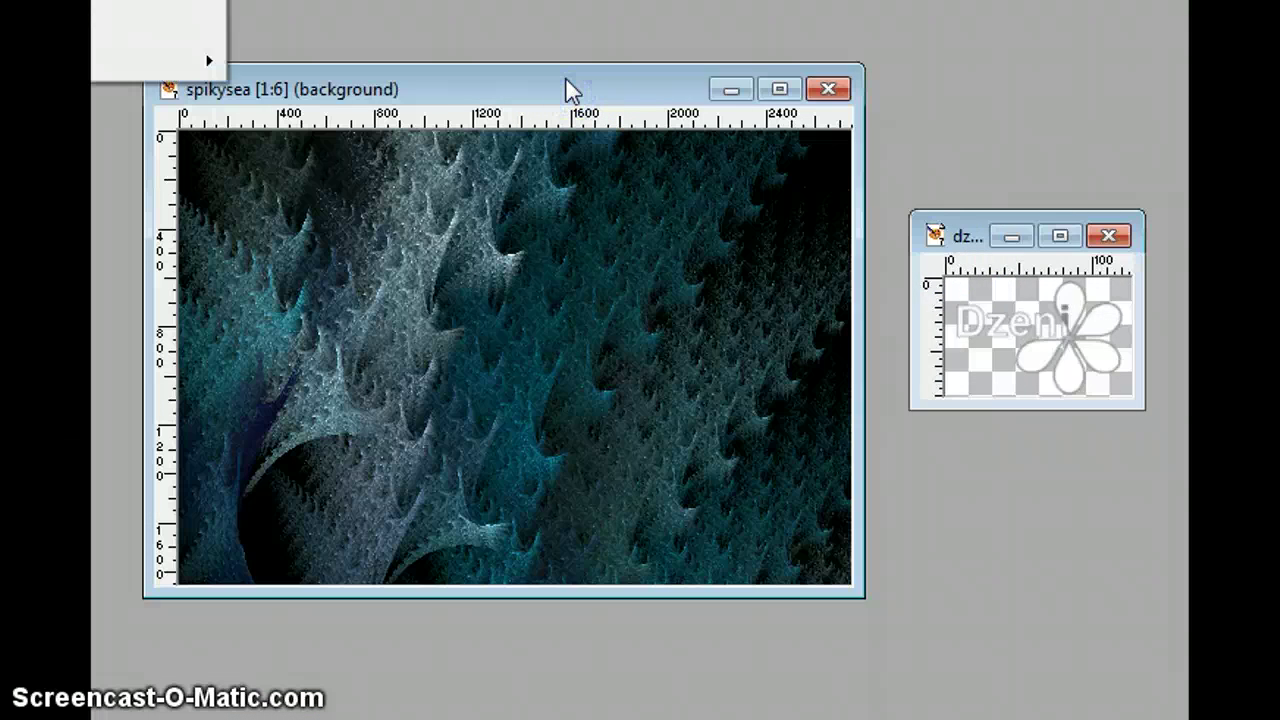
key("shift+s")
left_click_drag(968, 100, 725, 96)
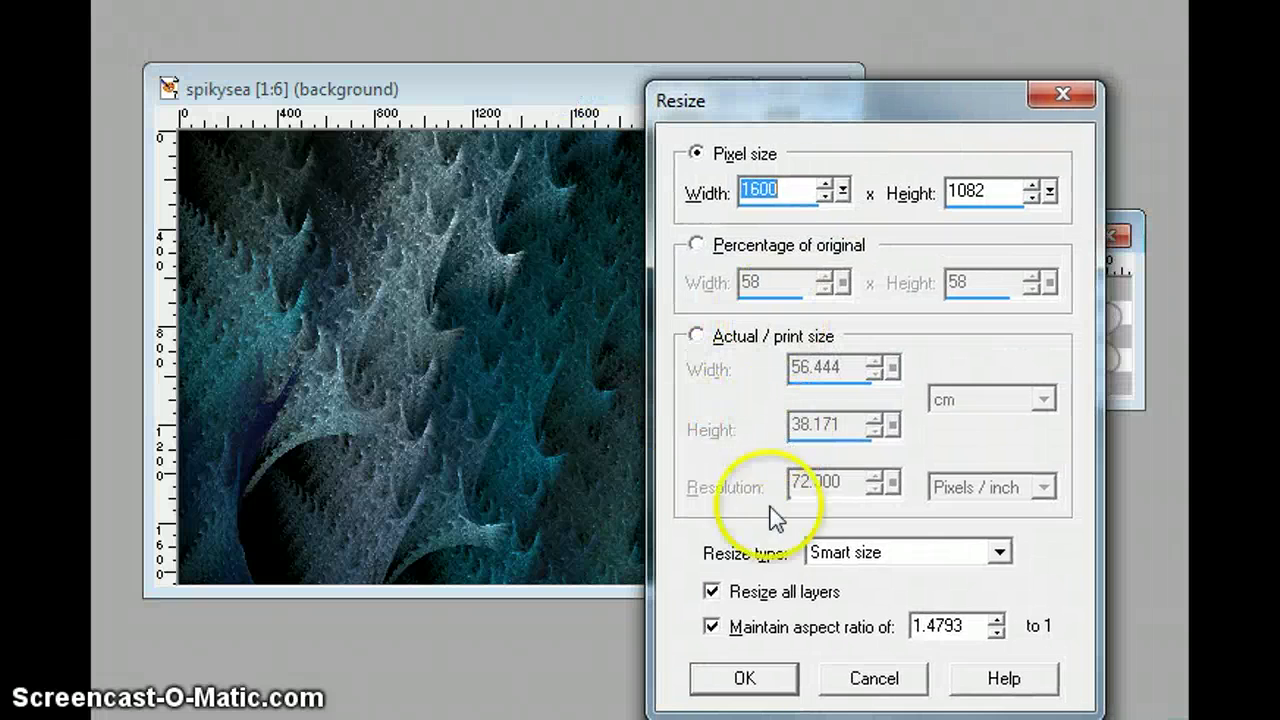
left_click(755, 683)
left_click(499, 422)
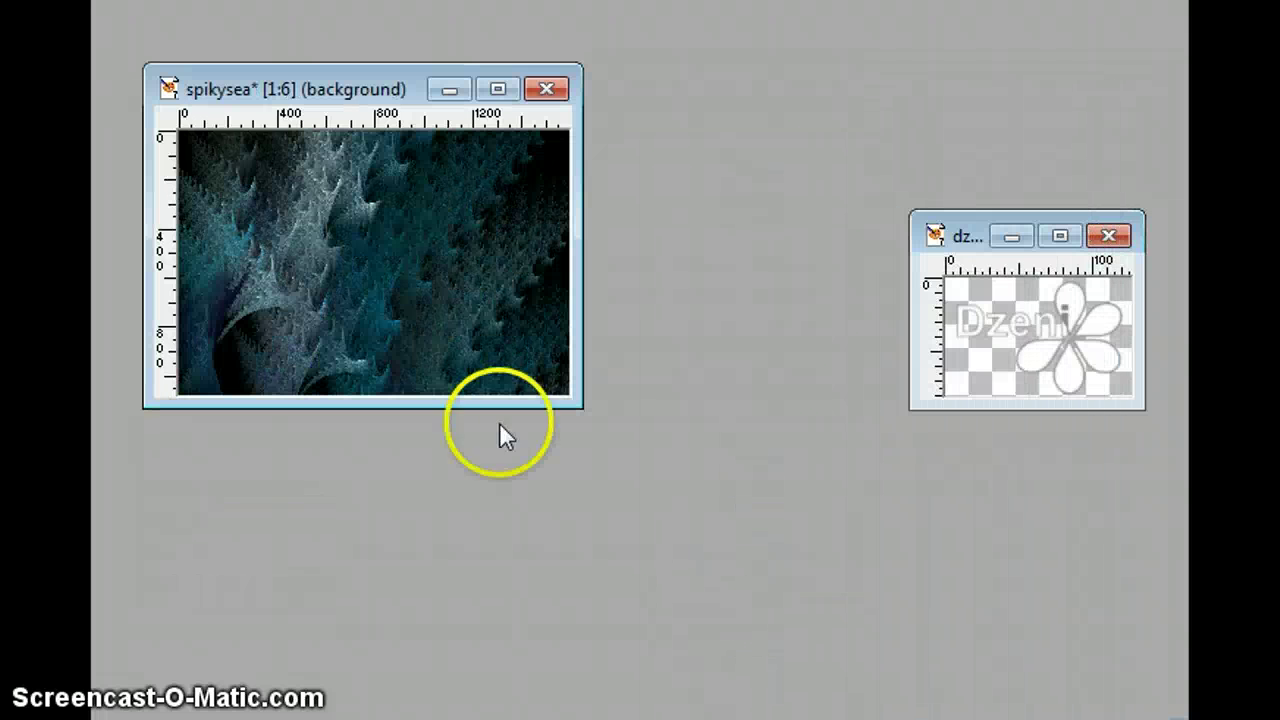
Change the spikysea canvas size to 1600 x 1080 with the image centred horizontally and vertically
left_click(305, 150)
key("alt+i")
key("a")
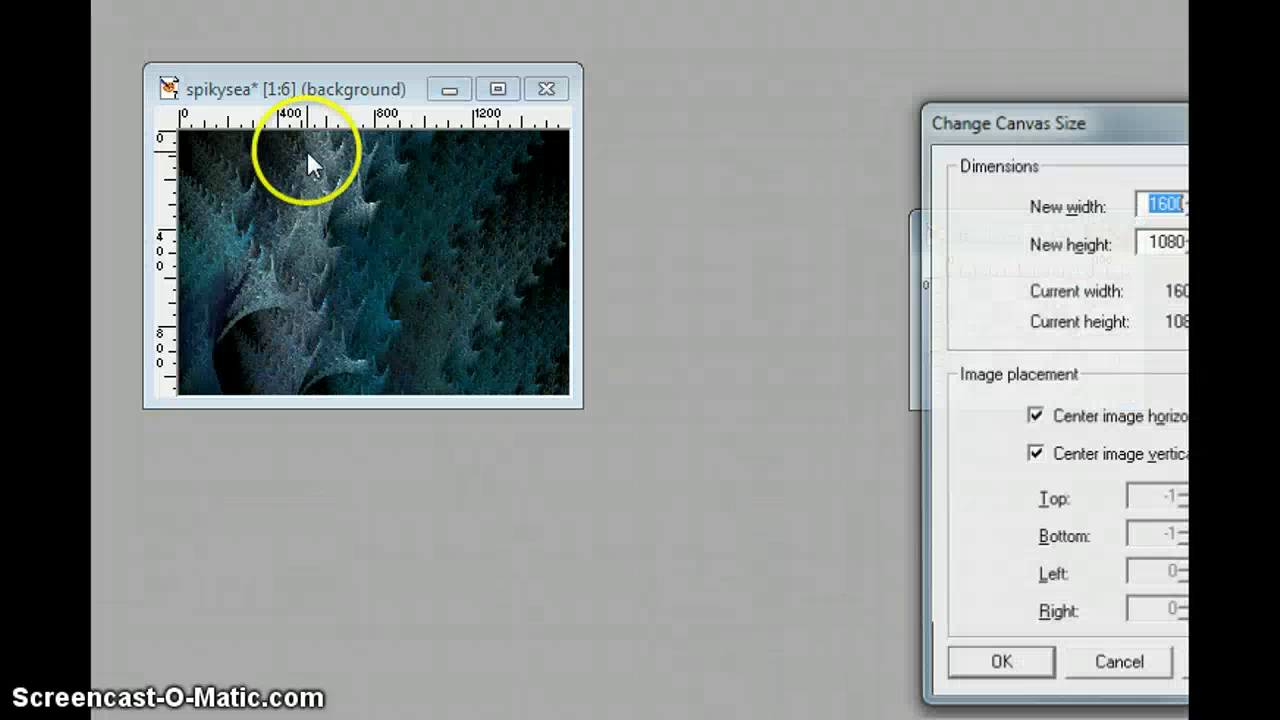
left_click_drag(1010, 116, 802, 86)
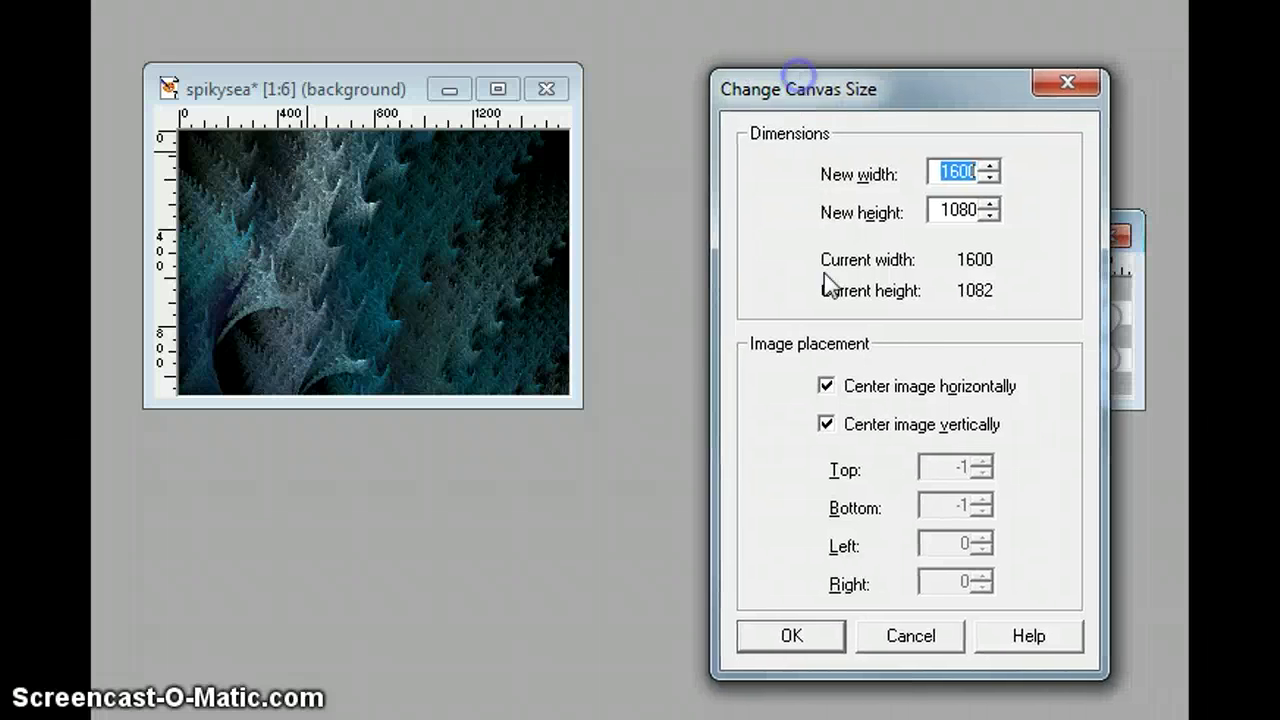
left_click(790, 637)
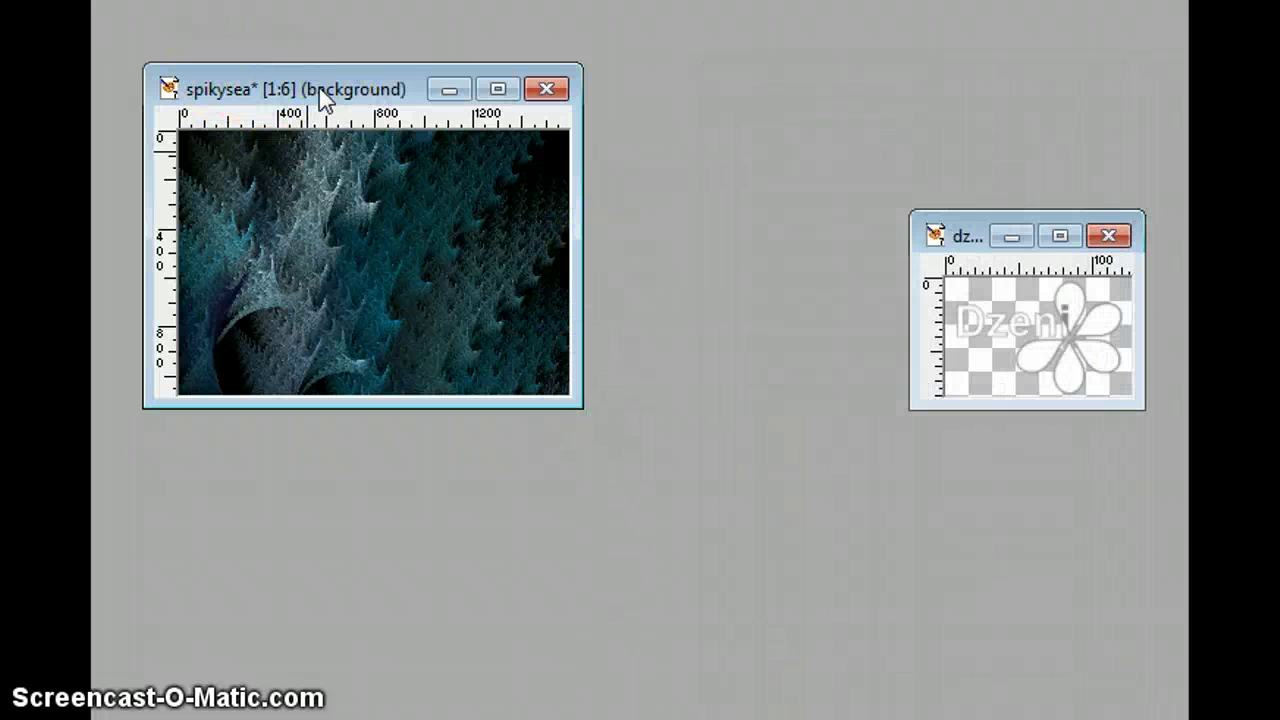
Copy the flower signature logo and paste it as a new layer onto the spikysea image
scroll(320, 94, "up", 3)
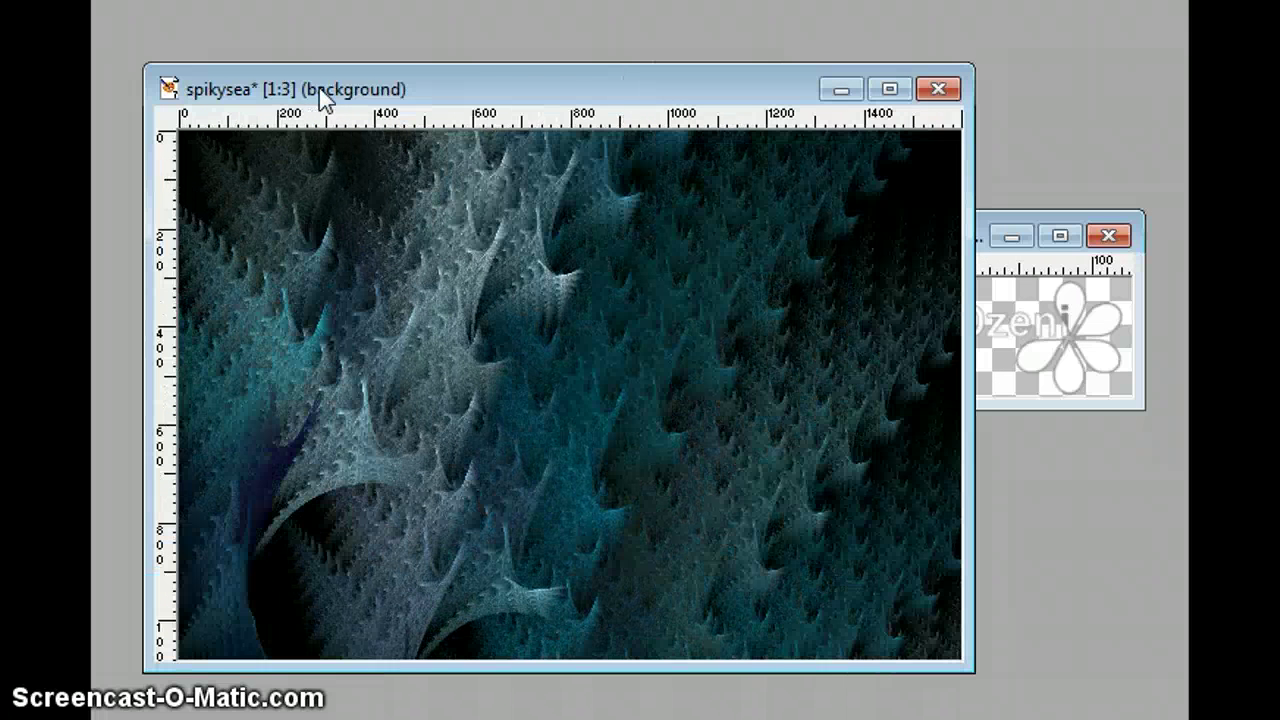
left_click(540, 55)
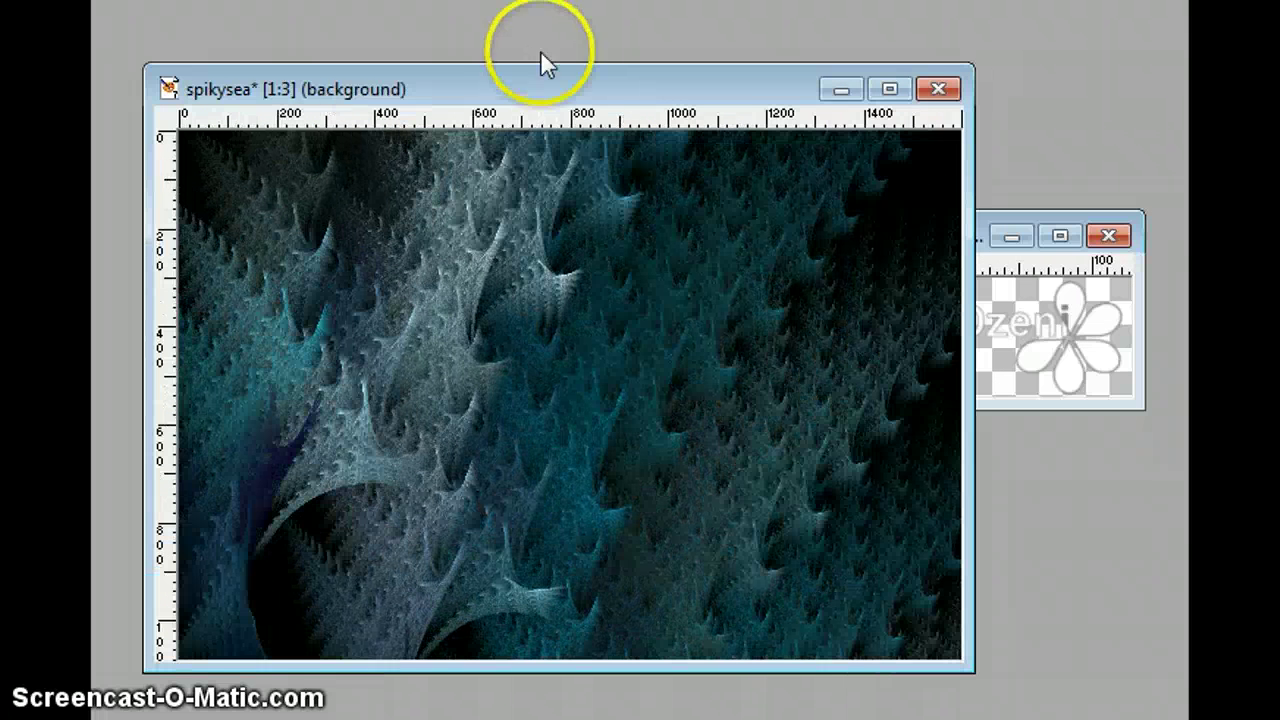
left_click(983, 240)
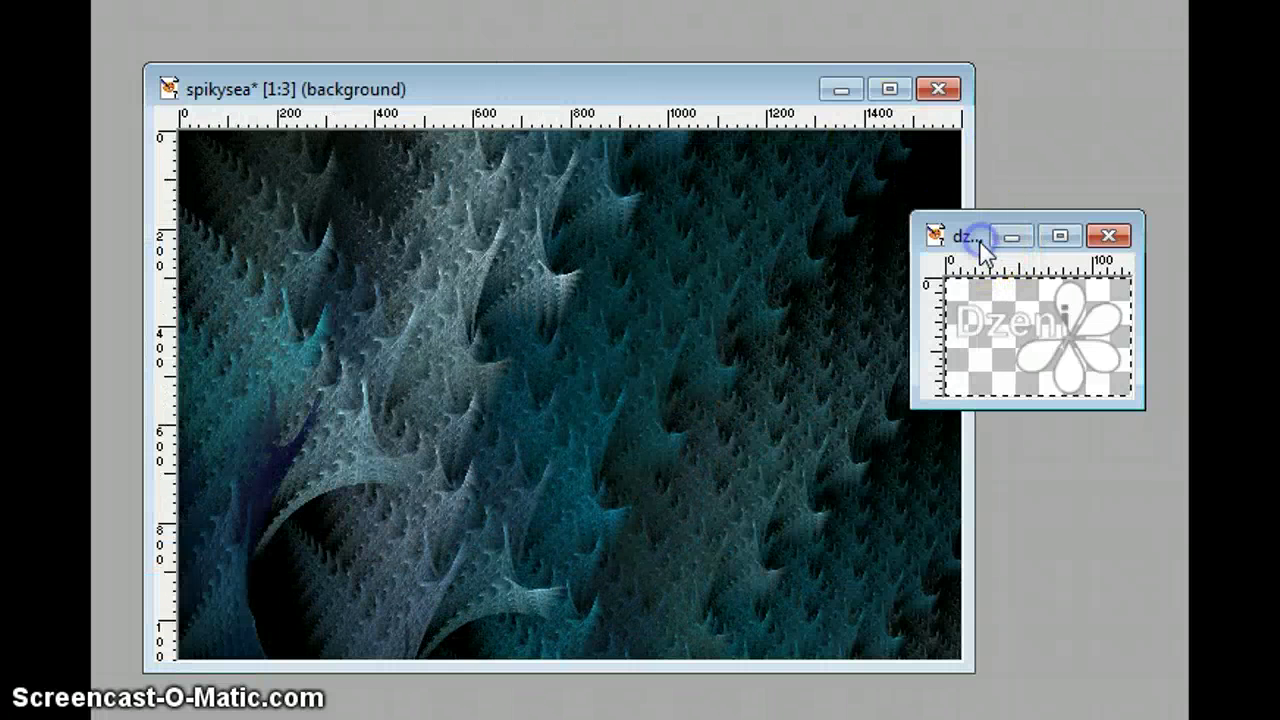
left_click(600, 86)
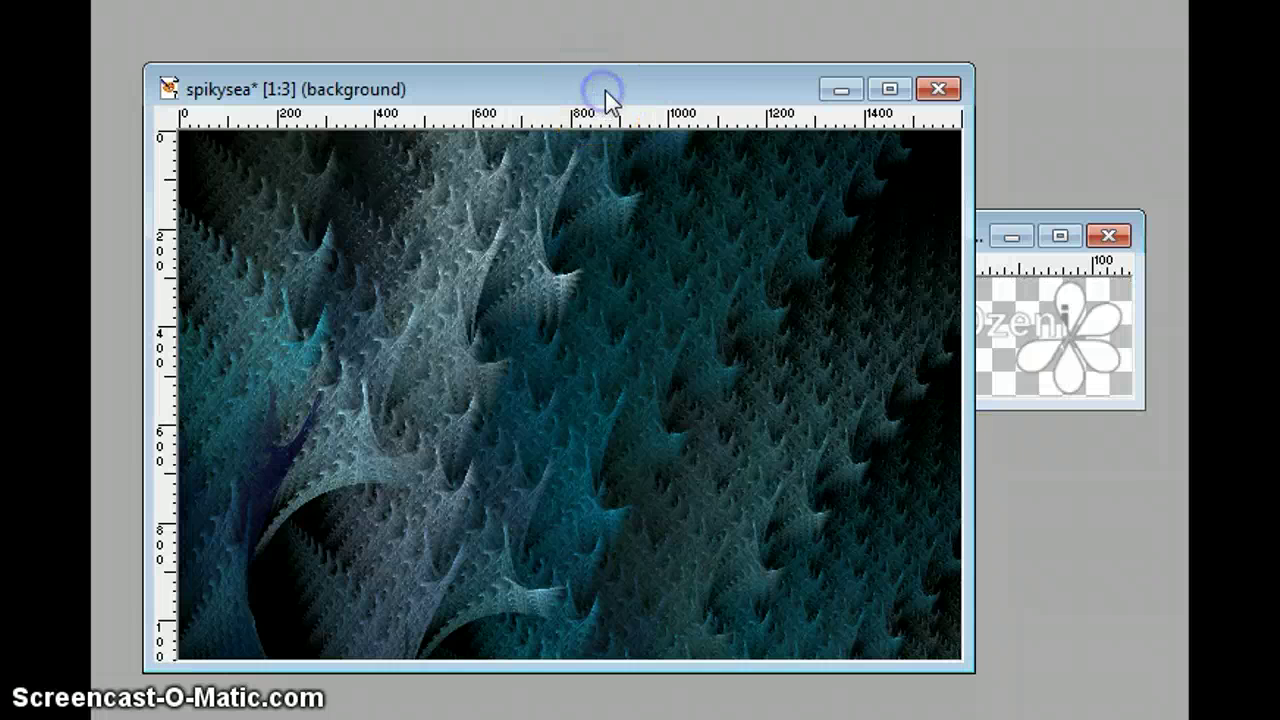
key("alt+f")
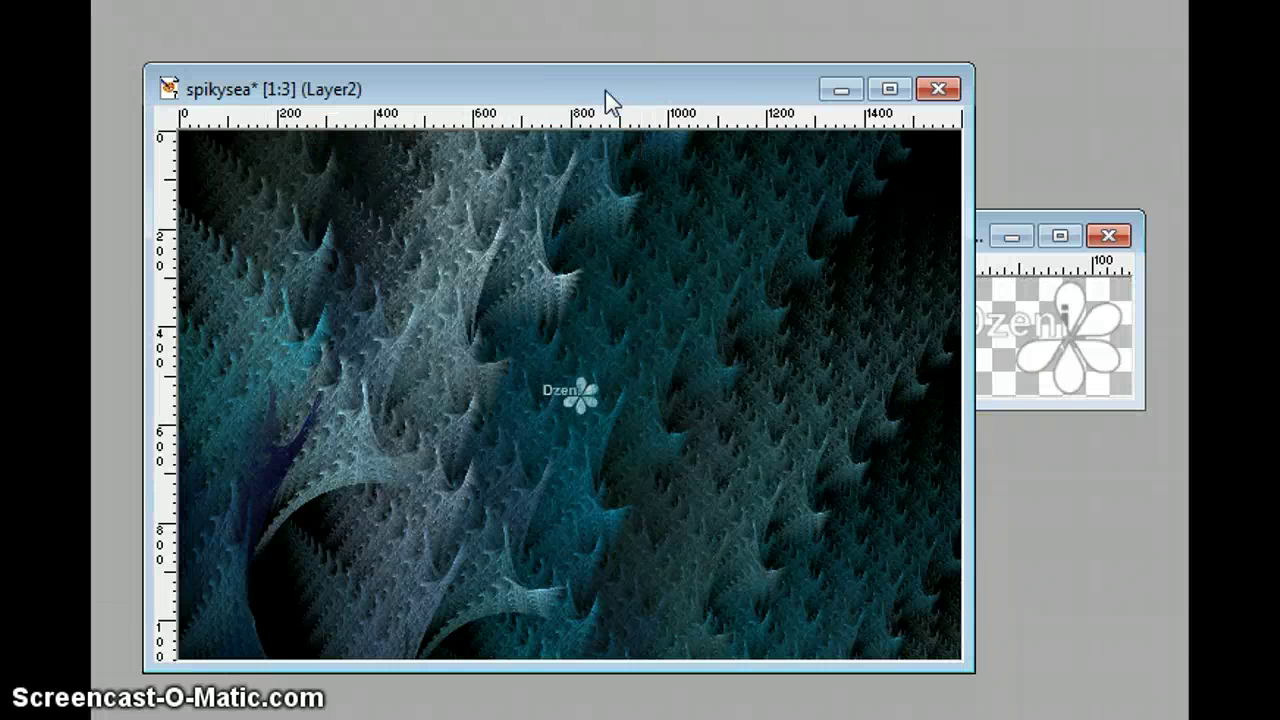